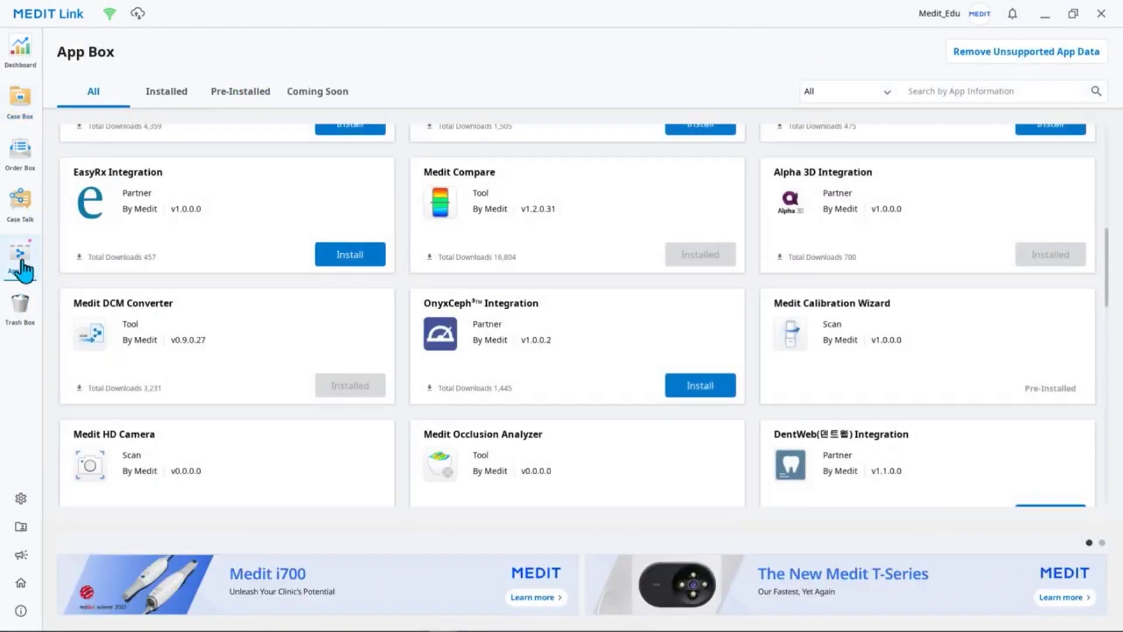
# Find the Medit Crown Fit app in the App Box and start it from the Crown Fit case
pyautogui.scroll(-4, 537, 301)
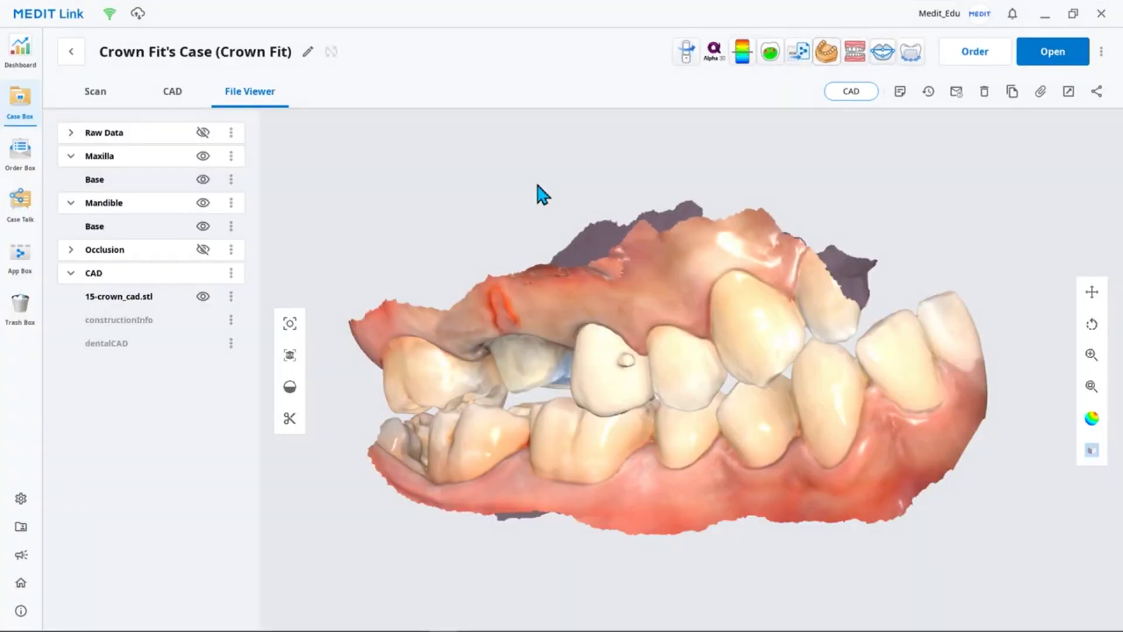
pyautogui.click(773, 65)
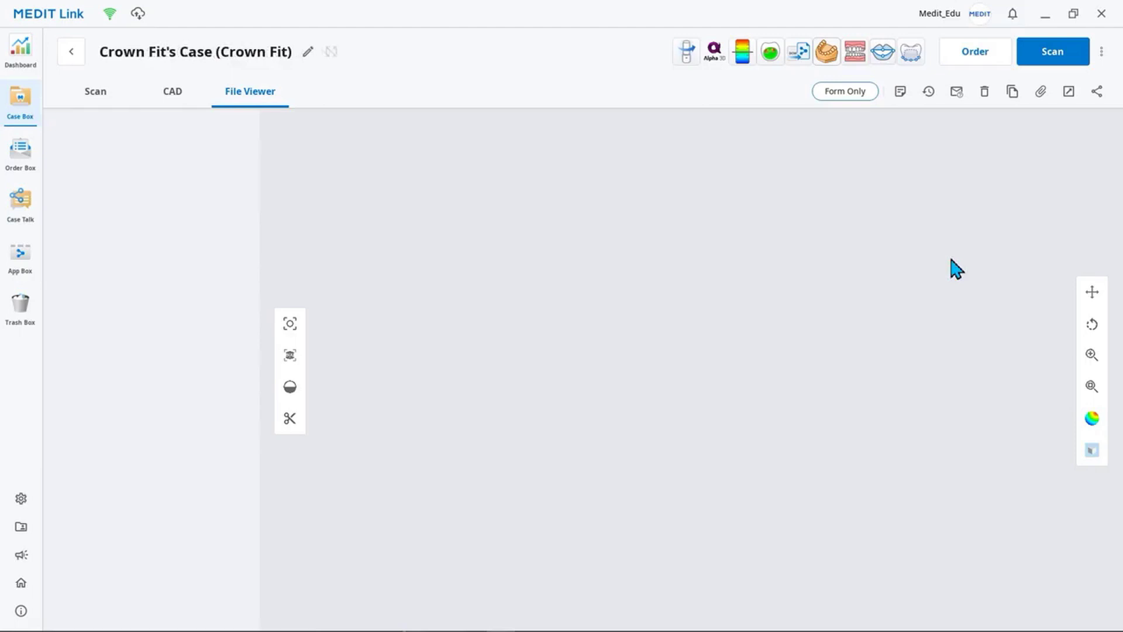
# Attach all files from the 2021-11-29-medit folder to the case and inspect the loaded models in the viewer
pyautogui.click(1041, 92)
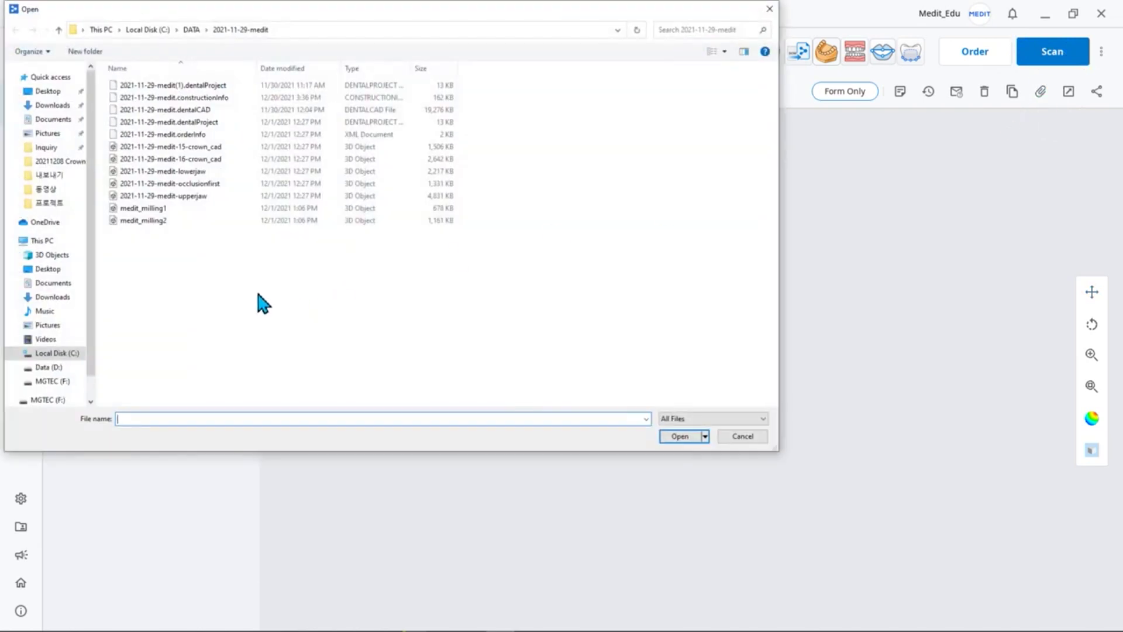
pyautogui.moveTo(249, 286); pyautogui.dragTo(133, 82)
pyautogui.click(681, 436)
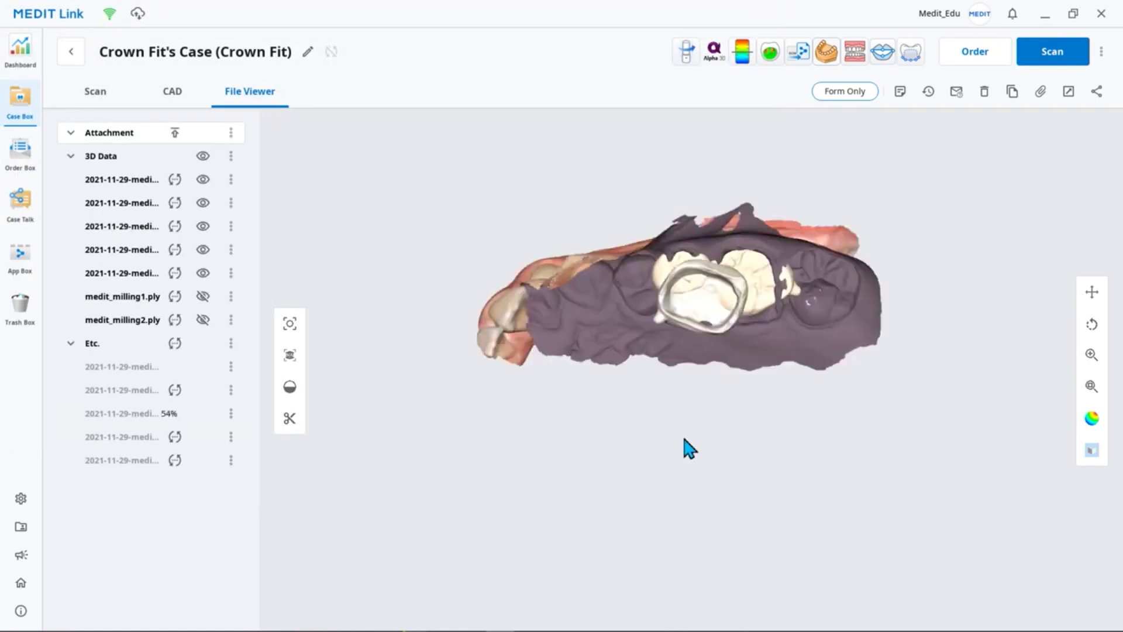
pyautogui.moveTo(676, 409); pyautogui.dragTo(719, 424, button='right')
pyautogui.scroll(4, 720, 423)
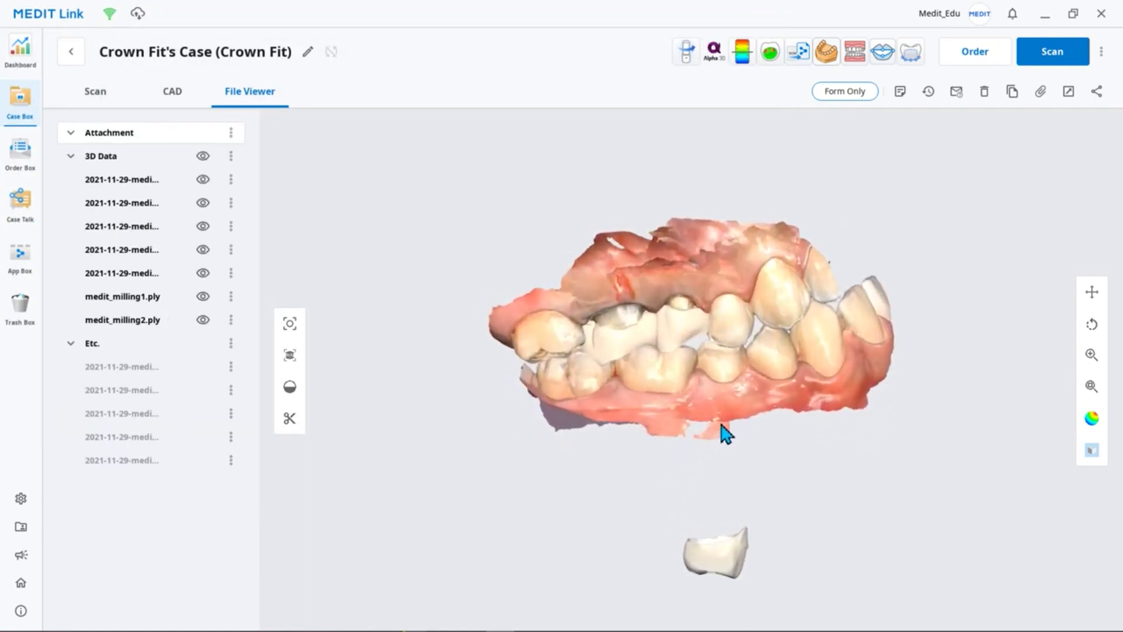
pyautogui.moveTo(721, 422); pyautogui.dragTo(703, 426, button='middle')
pyautogui.moveTo(706, 436)
pyautogui.mouseDown()
pyautogui.moveTo(719, 494)
pyautogui.moveTo(725, 429)
pyautogui.mouseUp()
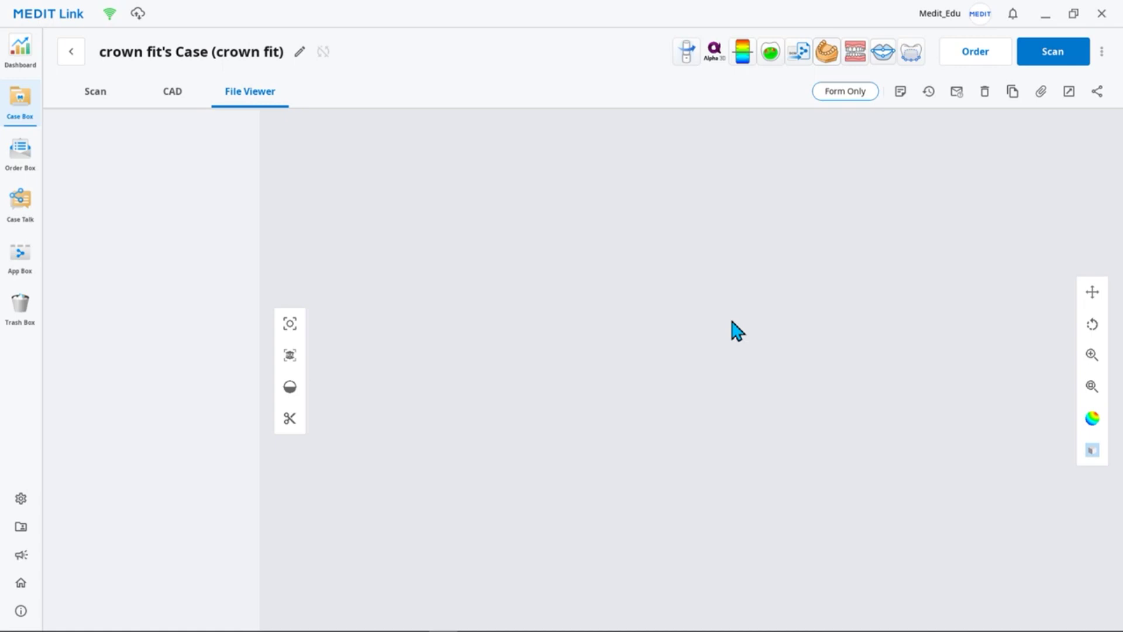
# Launch Medit Crown Fit from the crown fit case and continue working in the app
pyautogui.click(770, 51)
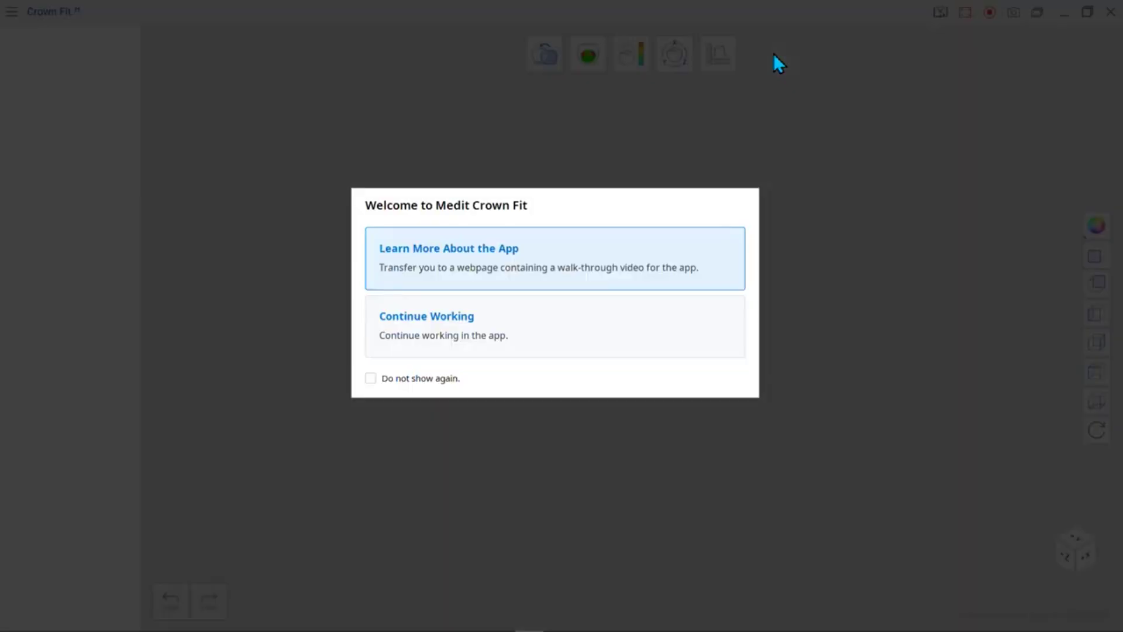
pyautogui.click(647, 322)
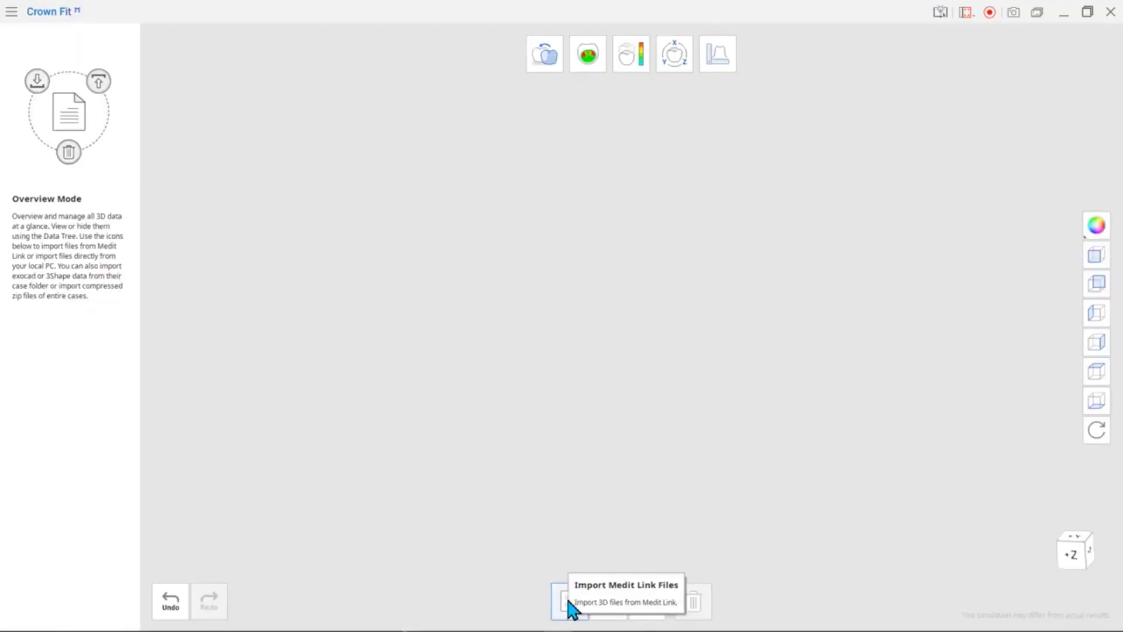
# Import 3D files from the "Crown Fit's Case data" case in Medit Link
pyautogui.click(568, 600)
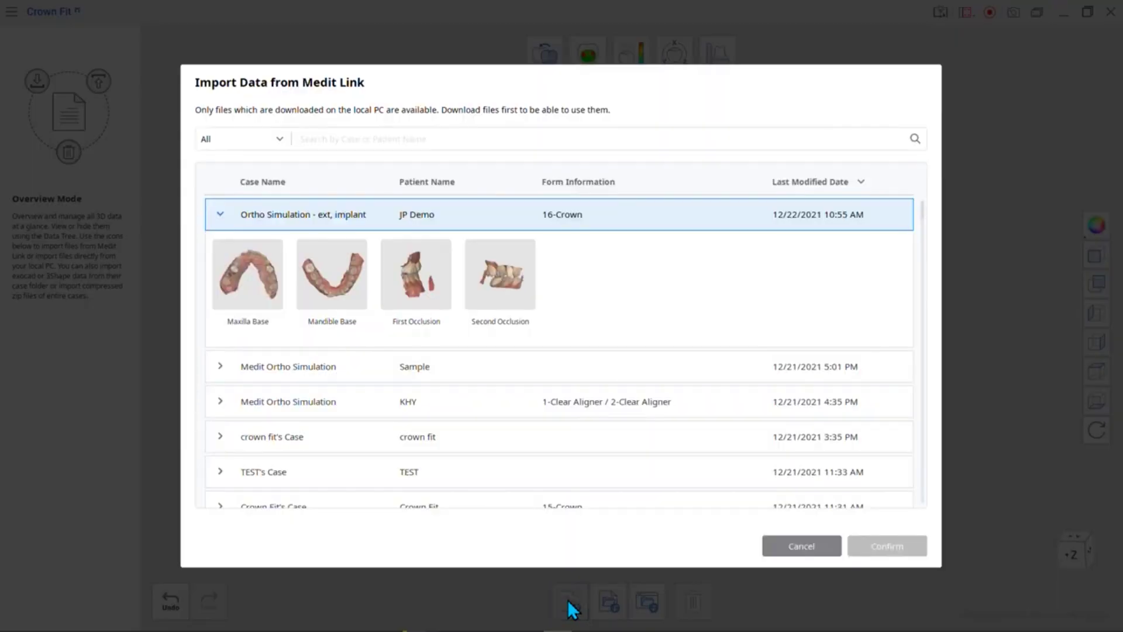
pyautogui.click(220, 366)
pyautogui.scroll(-3, 220, 376)
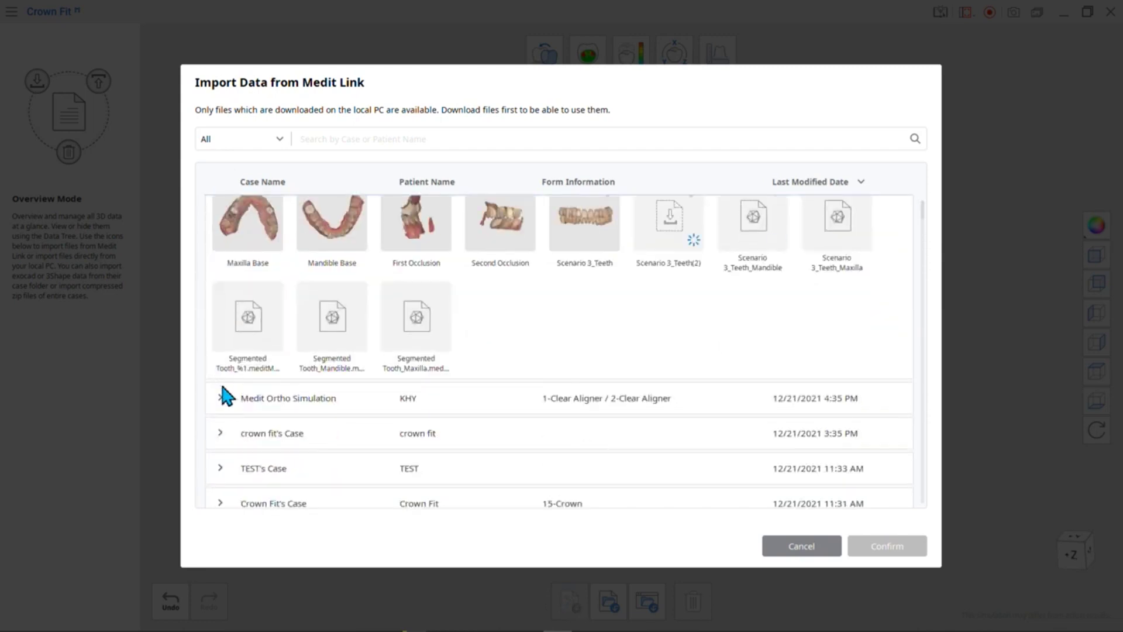
pyautogui.click(225, 399)
pyautogui.scroll(6, 223, 389)
pyautogui.click(221, 251)
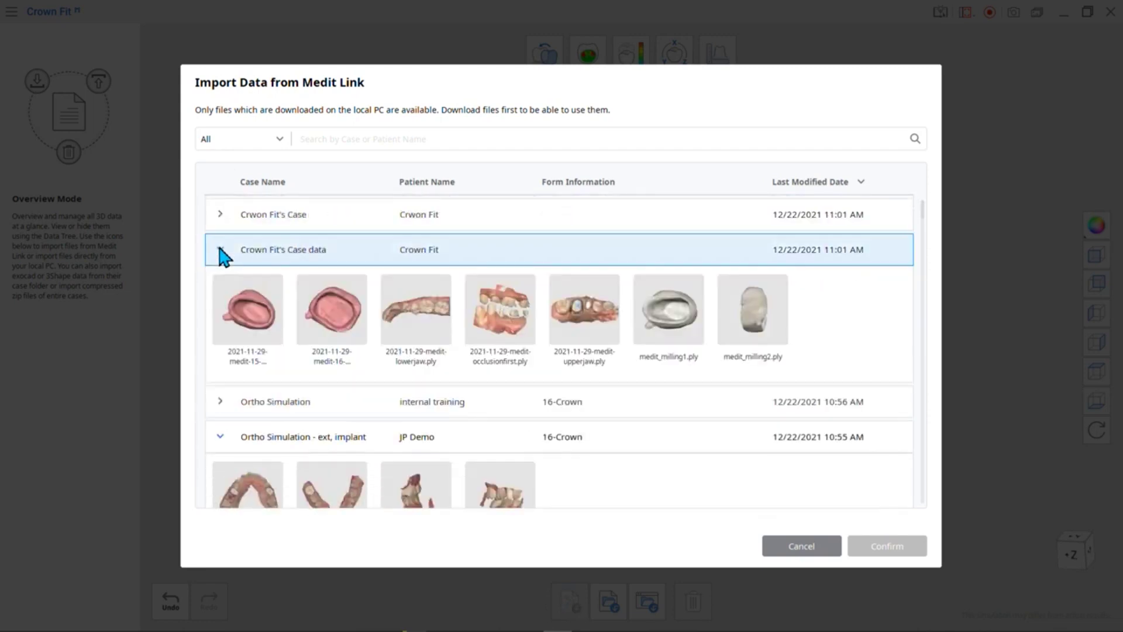
pyautogui.click(912, 541)
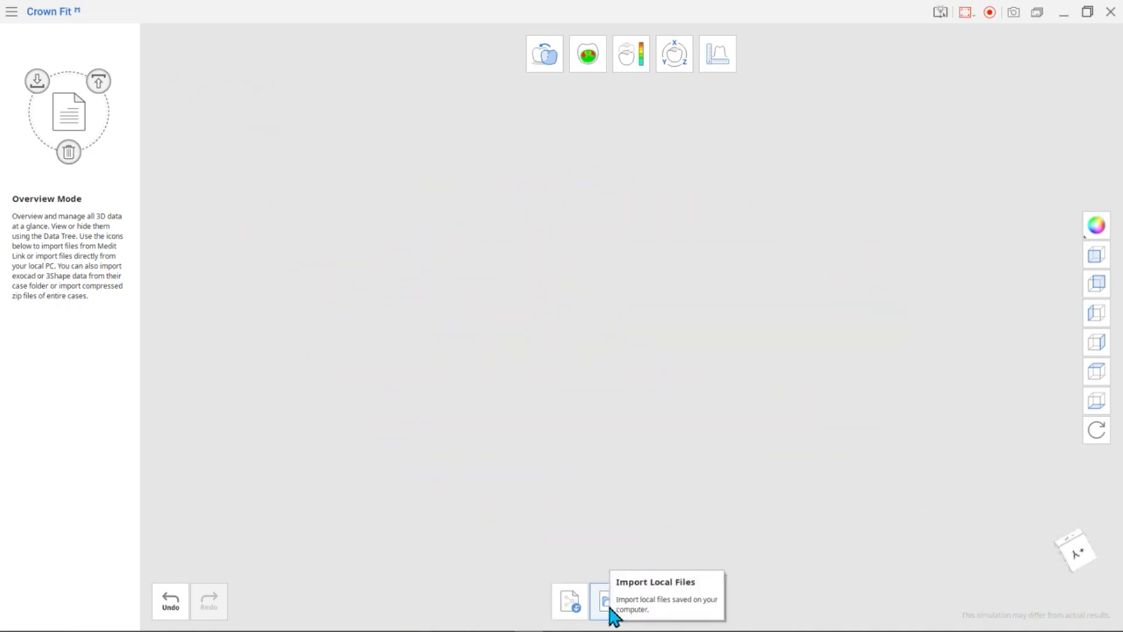
# Import all crown, jaw, occlusion and milling files from the local folder C:\DATA\2021-11-29-medit and inspect the models
pyautogui.click(611, 614)
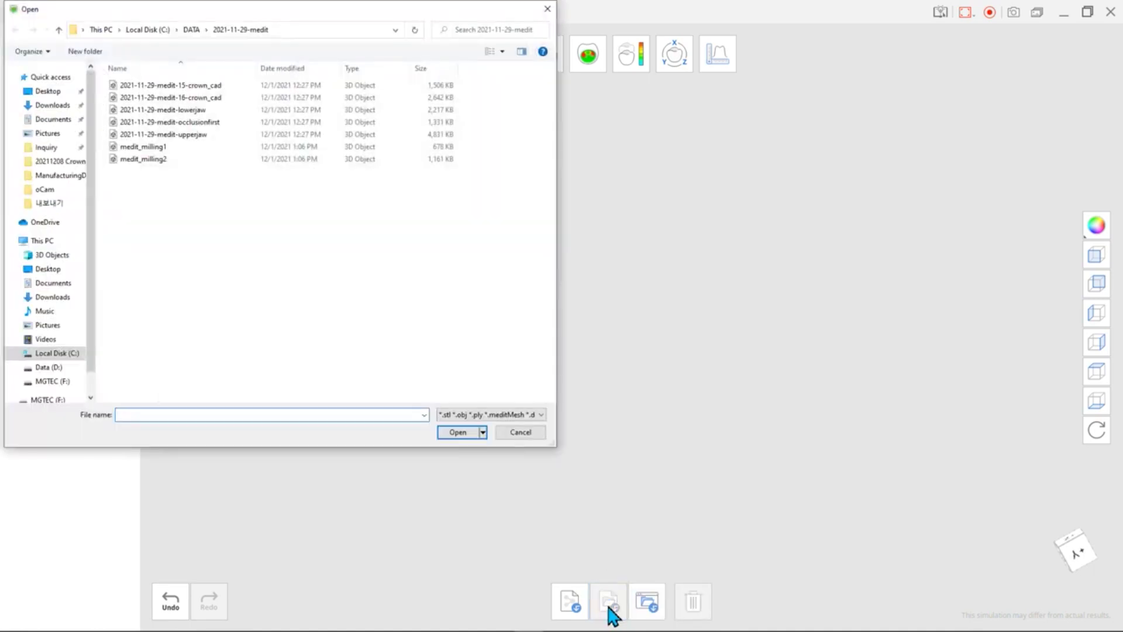
pyautogui.click(147, 29)
pyautogui.doubleClick(152, 145)
pyautogui.doubleClick(175, 130)
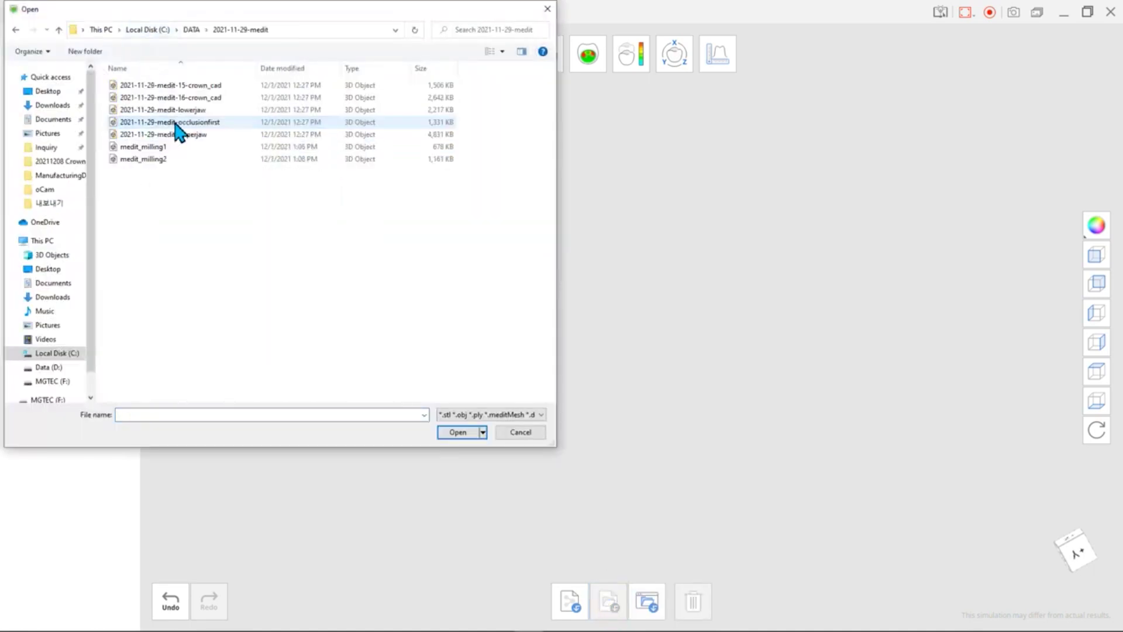
pyautogui.moveTo(234, 79); pyautogui.dragTo(181, 168)
pyautogui.click(458, 432)
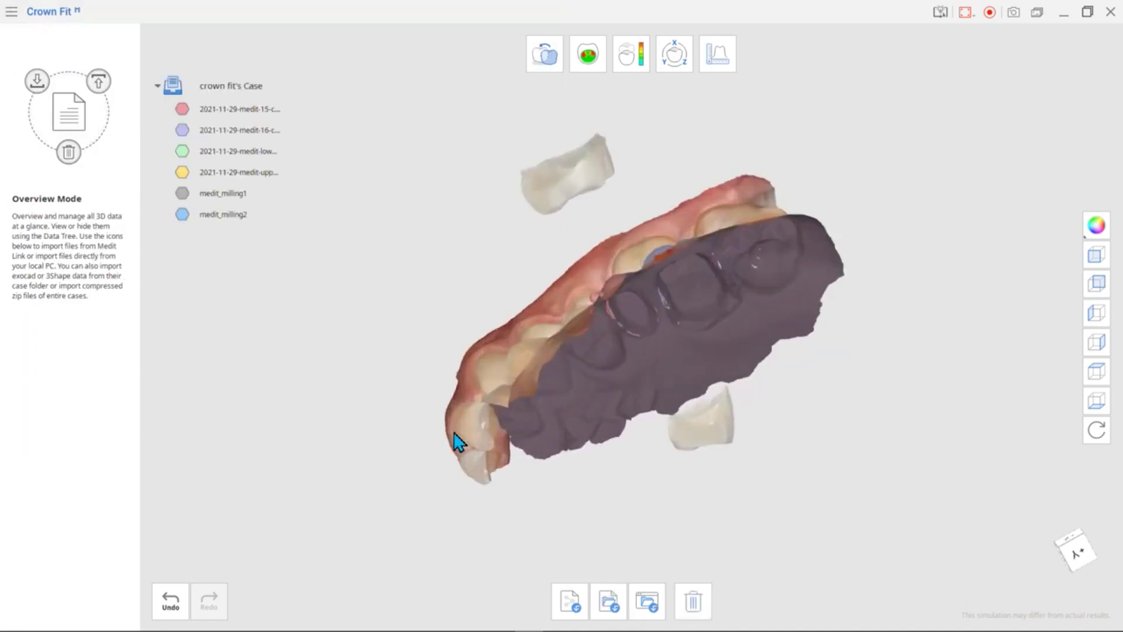
pyautogui.moveTo(454, 433); pyautogui.dragTo(644, 340, button='right')
pyautogui.scroll(3, 644, 340)
pyautogui.moveTo(644, 340); pyautogui.dragTo(678, 375, button='middle')
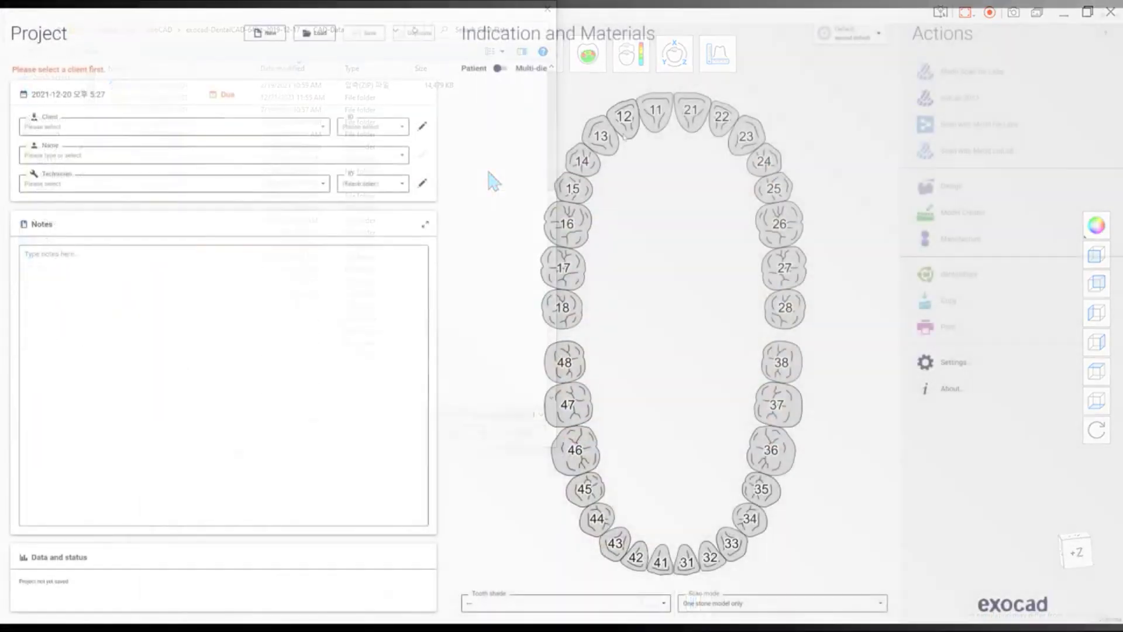
pyautogui.click(313, 34)
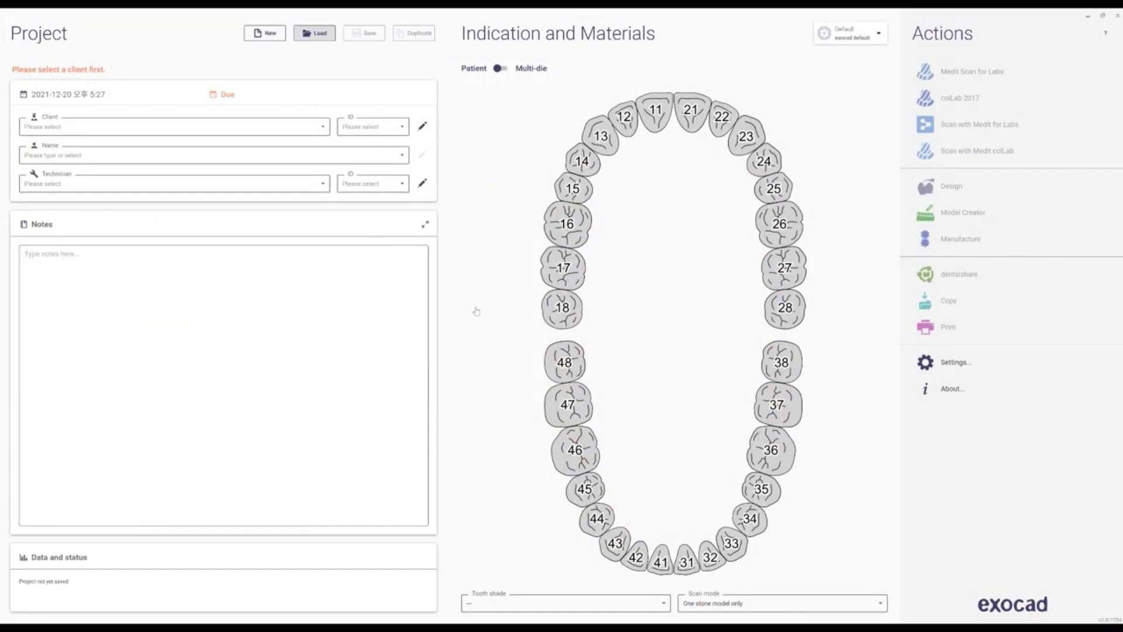
pyautogui.click(412, 413)
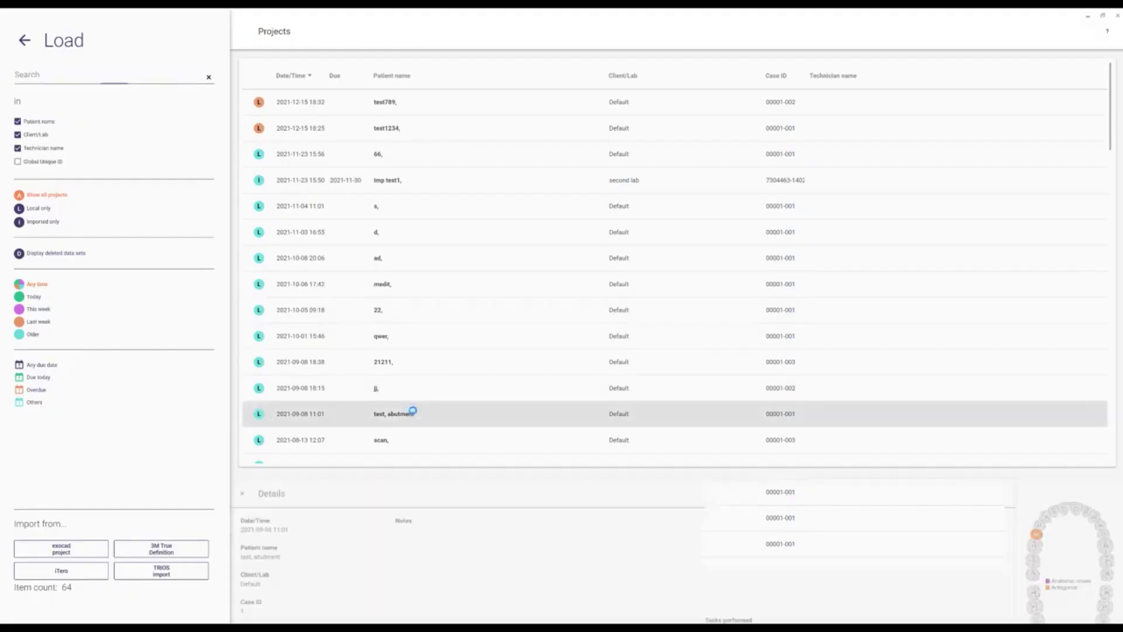
pyautogui.doubleClick(413, 412)
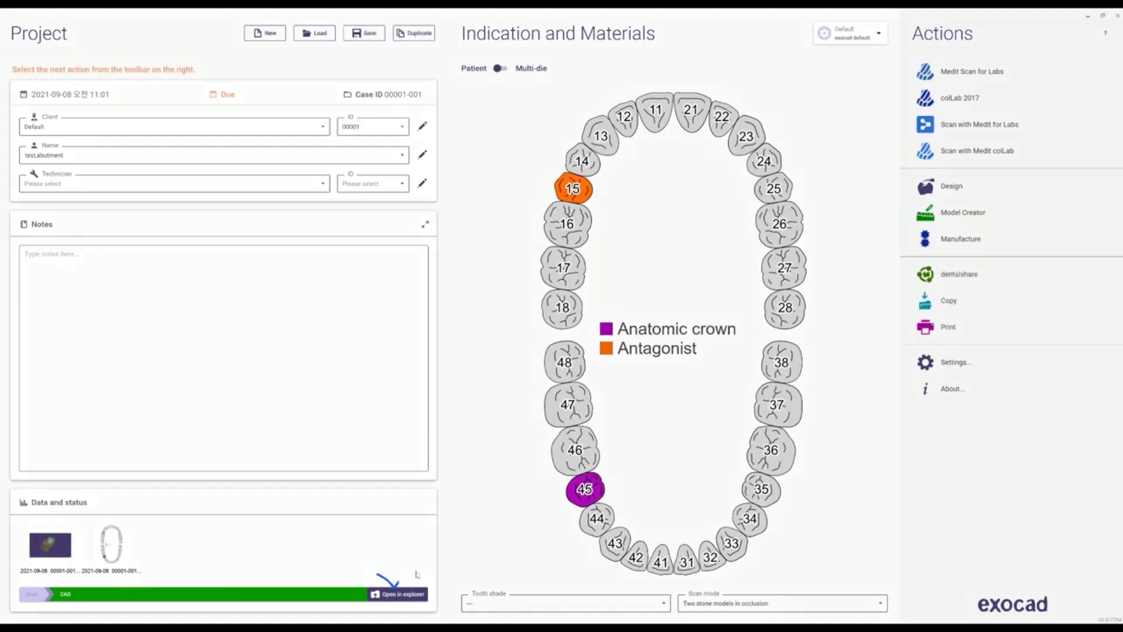
pyautogui.click(403, 594)
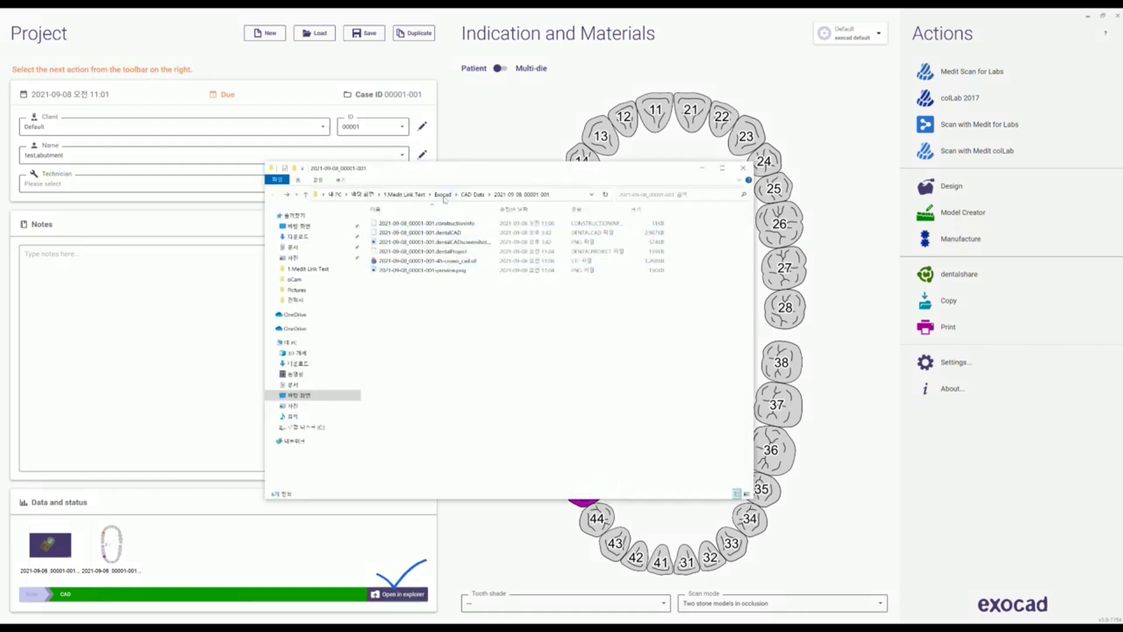
pyautogui.click(472, 195)
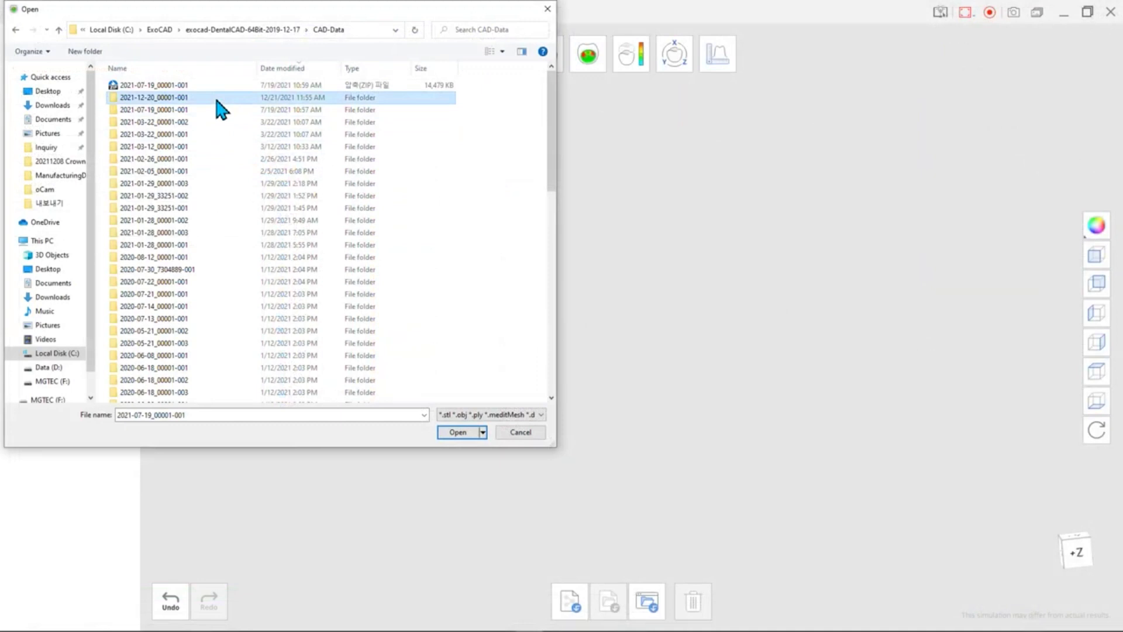
# Switch back to Crown Fit and import all 3D files from the 2021-12-20 project folder in exocad's CAD-Data directory
pyautogui.doubleClick(214, 98)
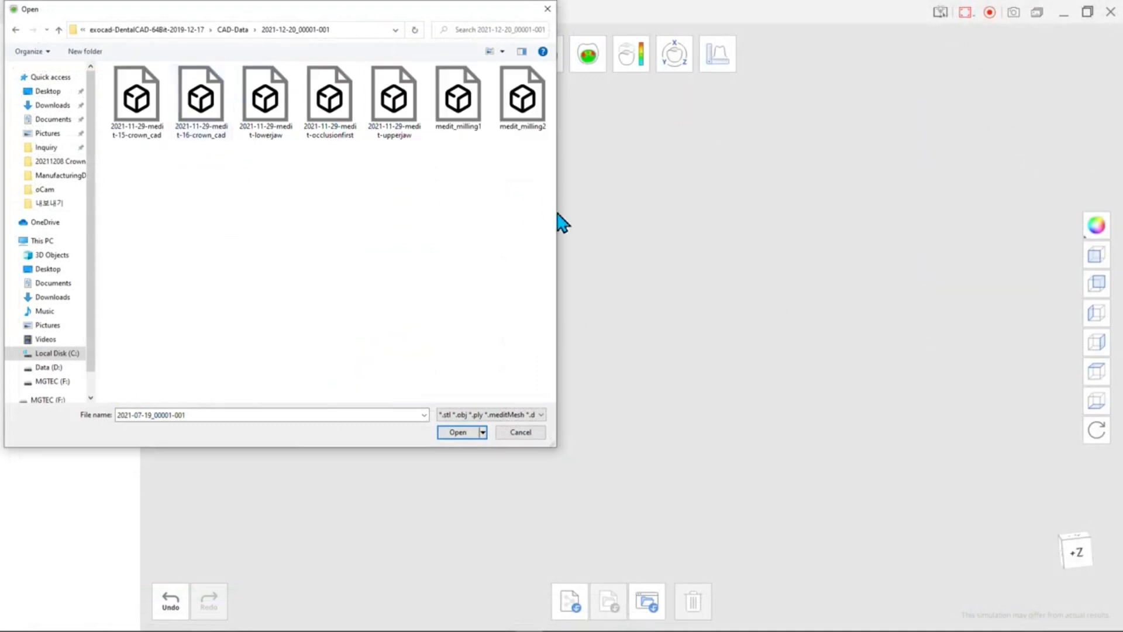
pyautogui.moveTo(541, 179); pyautogui.dragTo(123, 64)
pyautogui.click(460, 432)
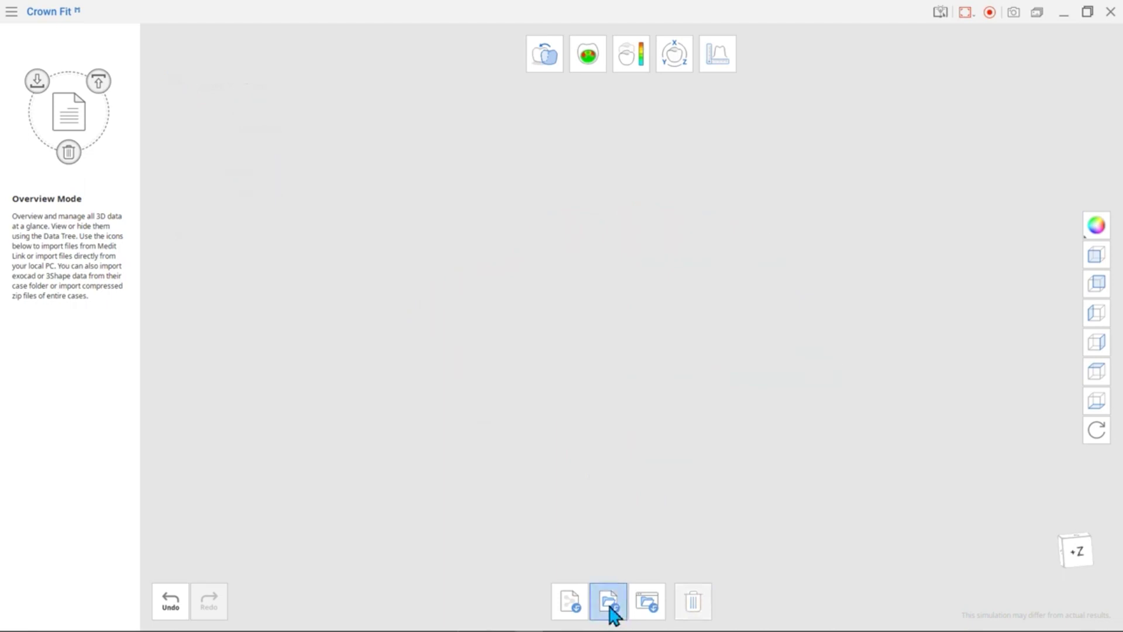
# Compress the 2021-12-20 exocad project folder into a ZIP file in CAD-Data and import that archive
pyautogui.click(608, 603)
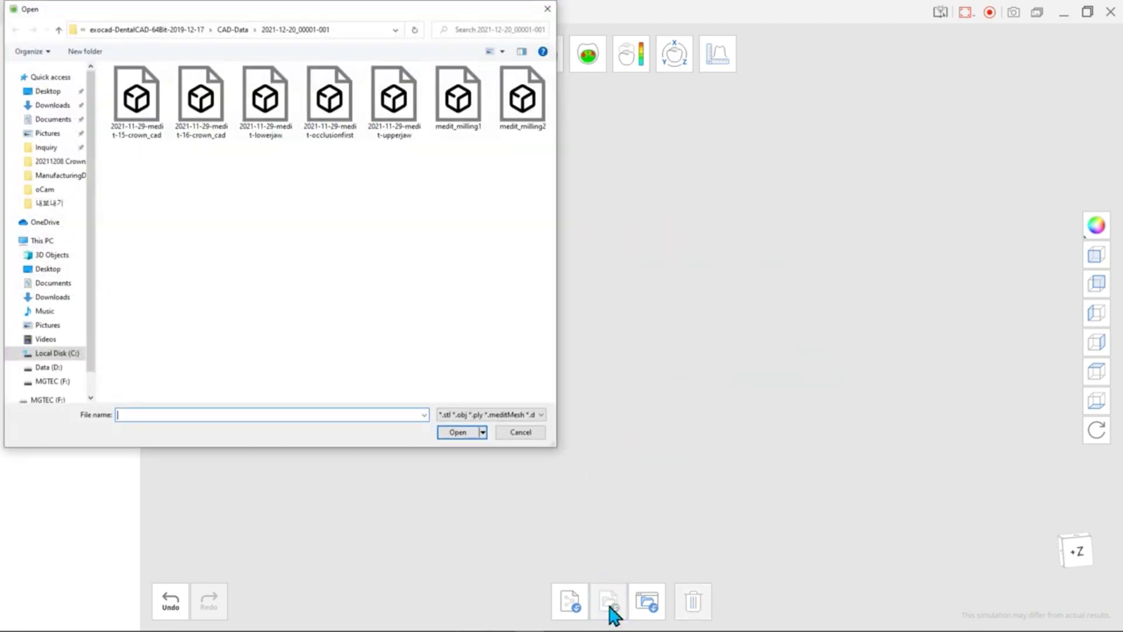
pyautogui.click(232, 33)
pyautogui.rightClick(197, 100)
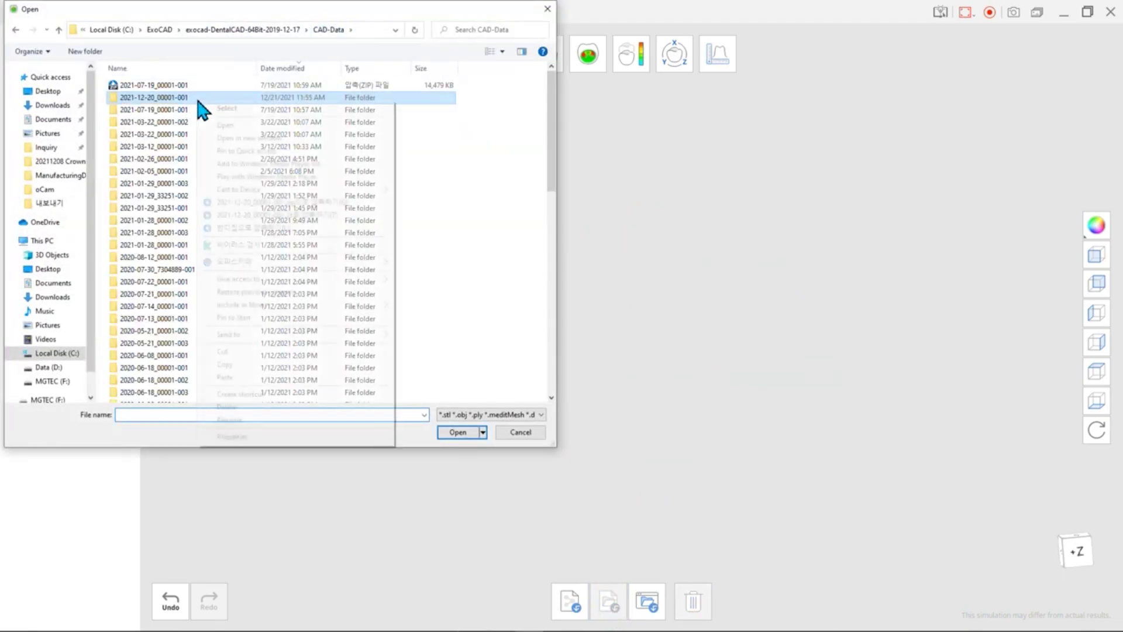
pyautogui.click(285, 203)
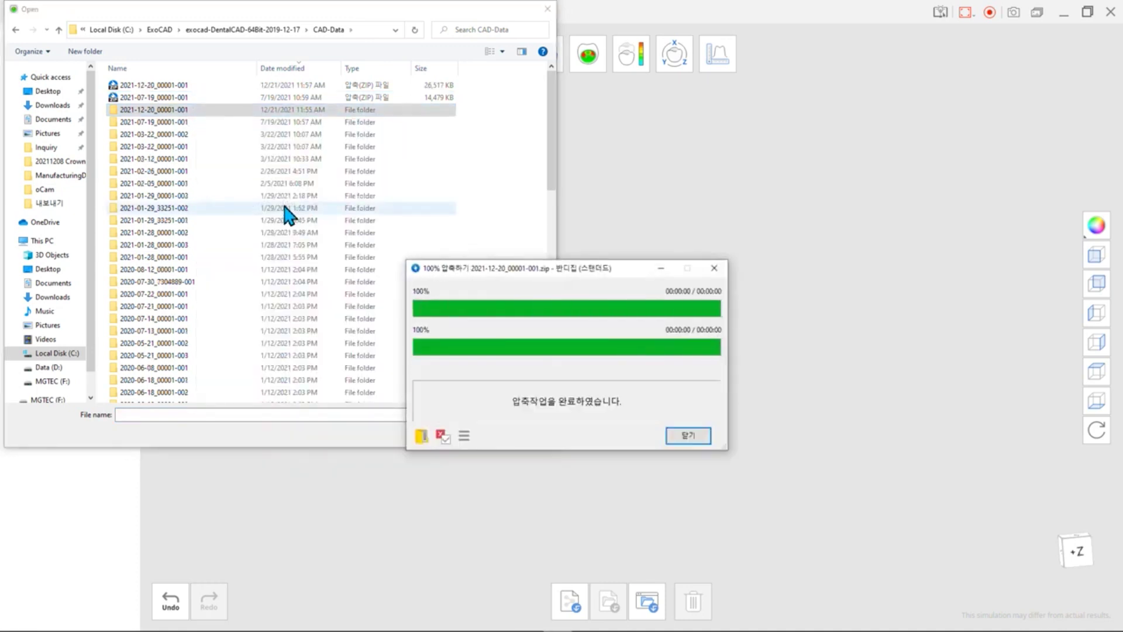
pyautogui.click(183, 88)
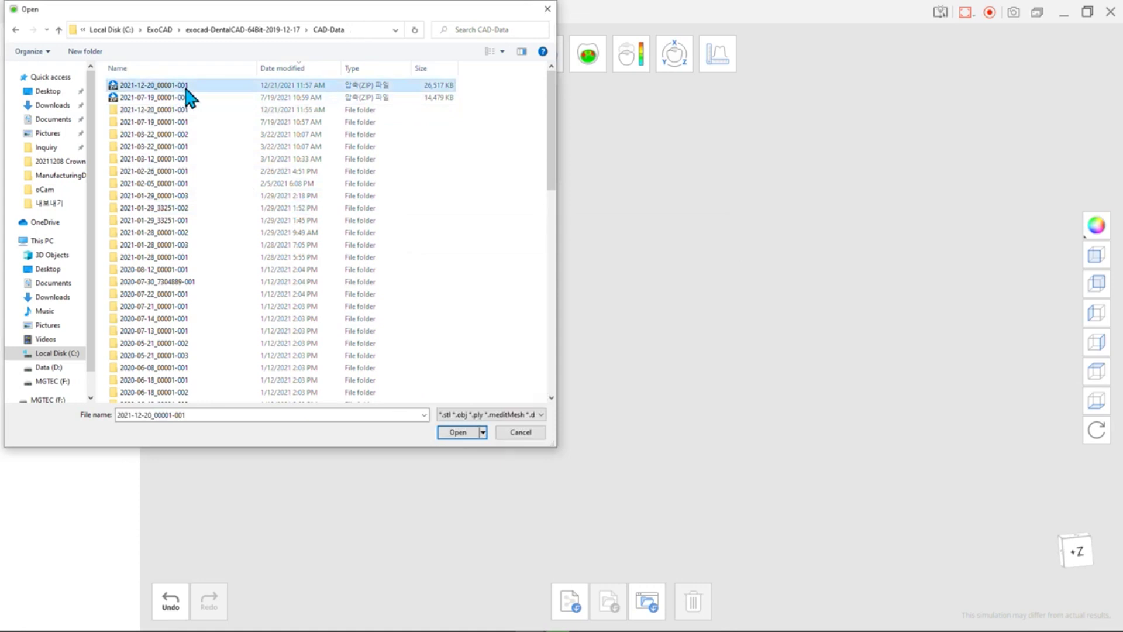
pyautogui.click(459, 433)
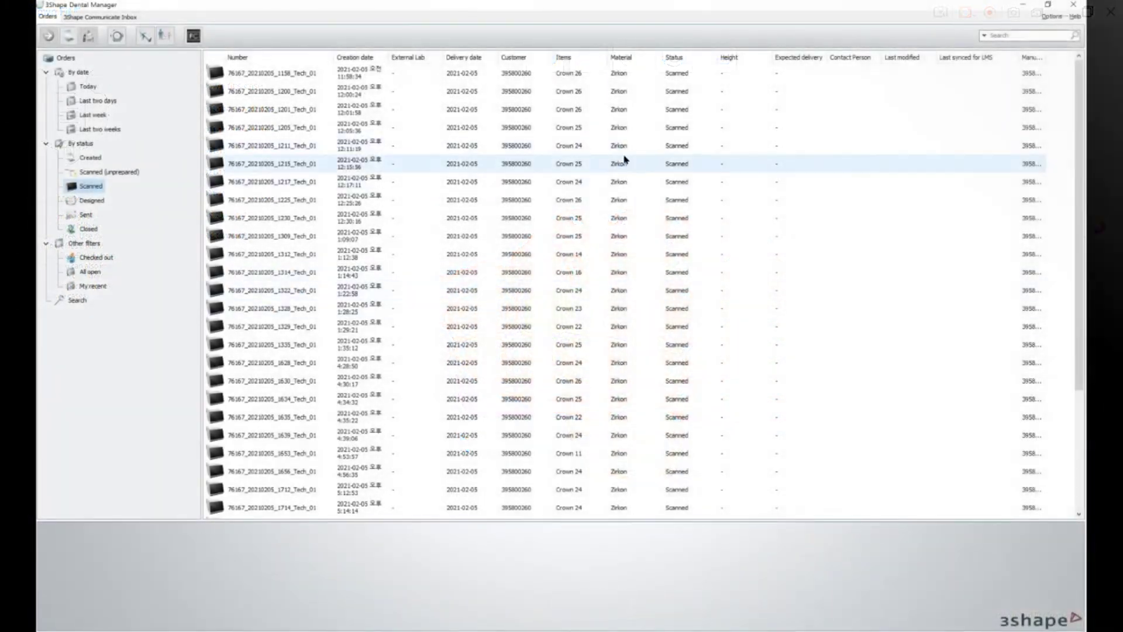
pyautogui.click(422, 94)
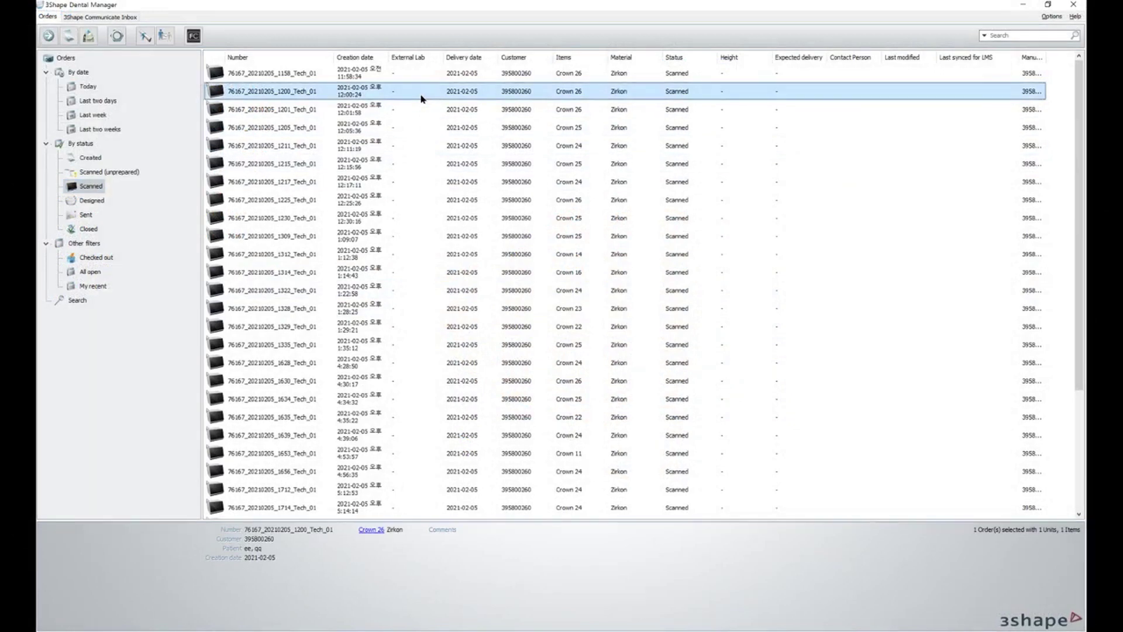
pyautogui.hotkey('ctrl', 'F4')
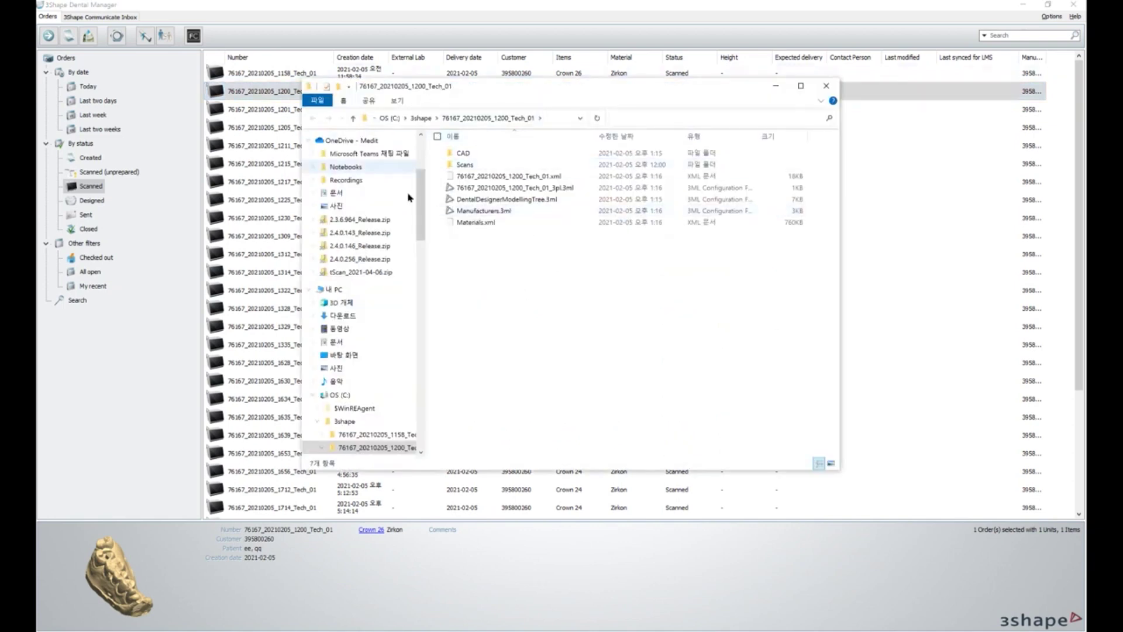
pyautogui.click(420, 118)
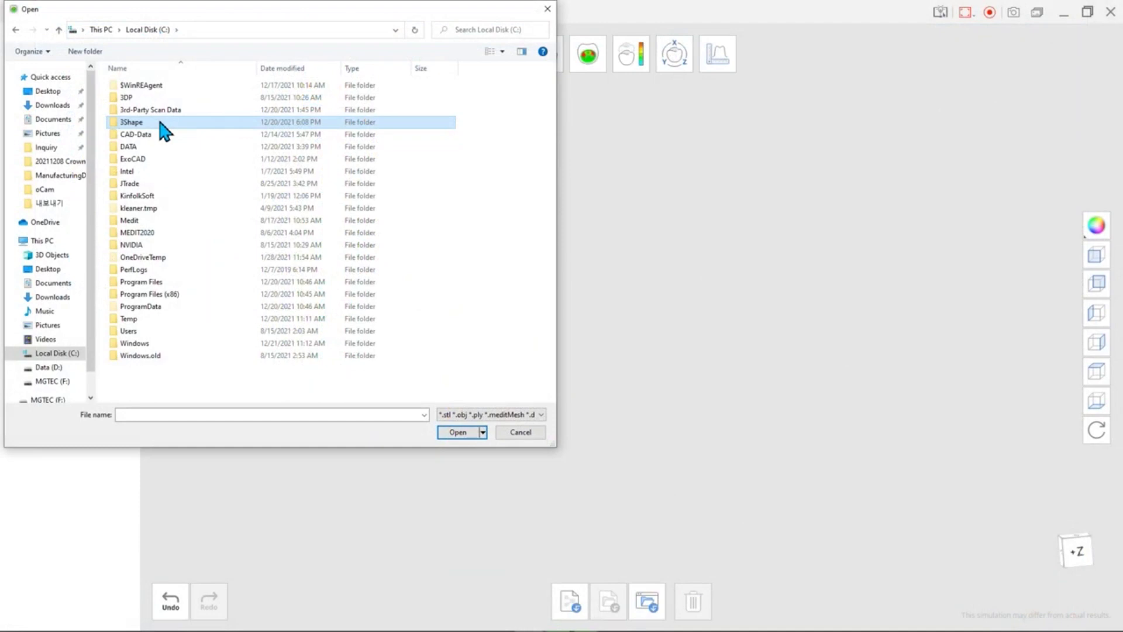
# Switch back to Crown Fit and import the Raw Preparation and Raw Antagonist scans from the 3Shape case's Scans folder
pyautogui.doubleClick(245, 123)
pyautogui.doubleClick(187, 89)
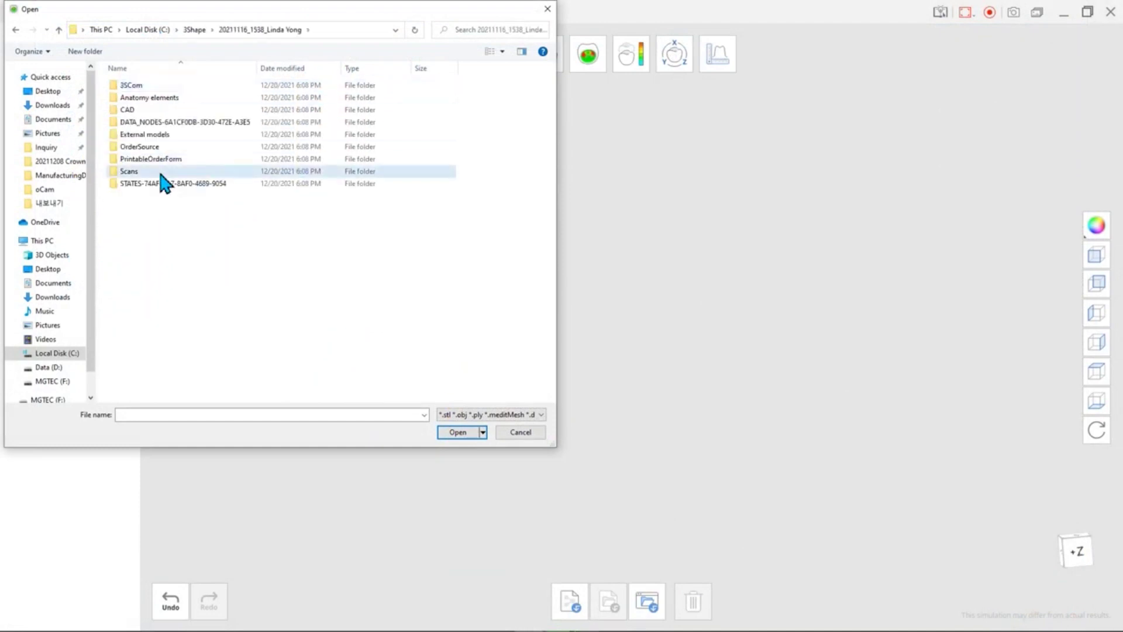
pyautogui.doubleClick(162, 175)
pyautogui.doubleClick(178, 110)
pyautogui.click(177, 110)
pyautogui.click(457, 431)
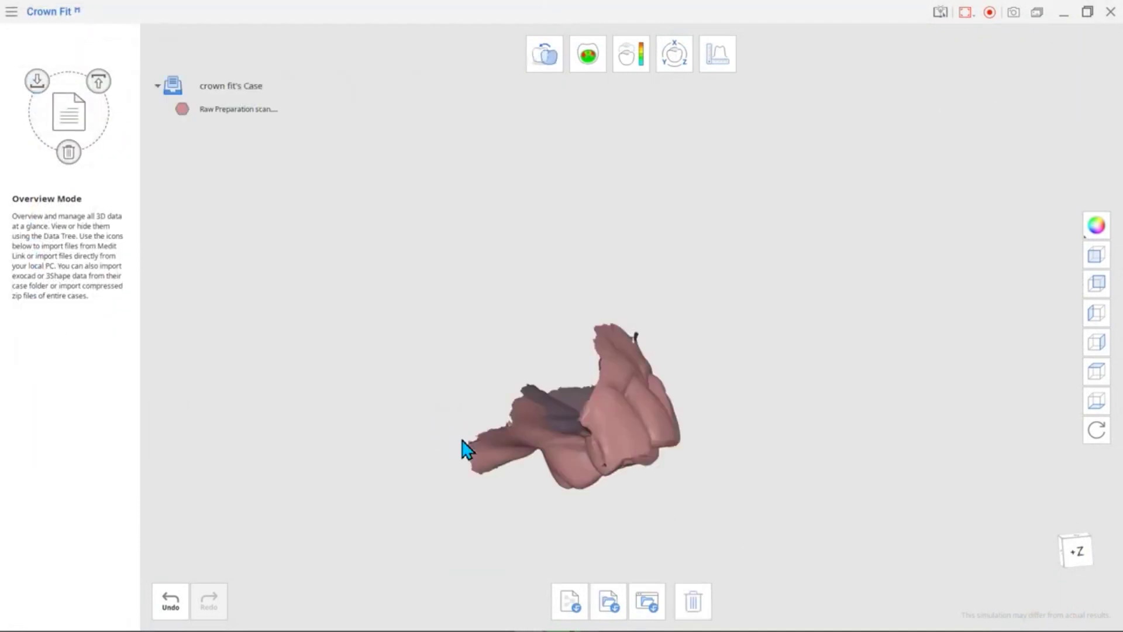
pyautogui.click(609, 601)
pyautogui.click(286, 36)
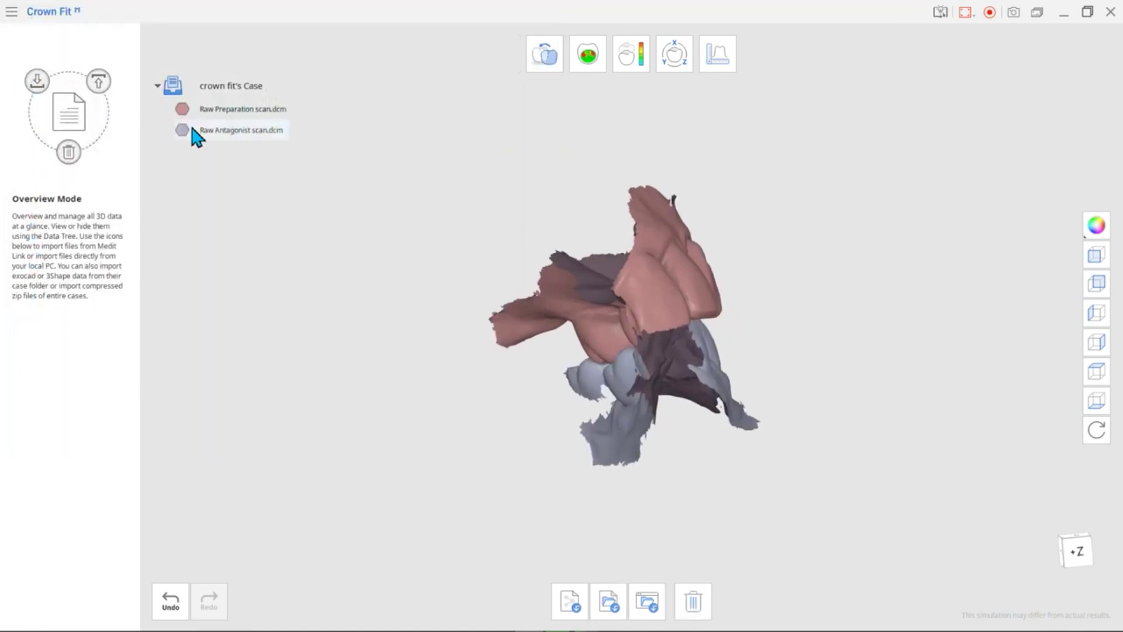
# Import the crown design file from the CAD folder of the 3Shape case and inspect the combined model
pyautogui.click(608, 601)
pyautogui.click(262, 35)
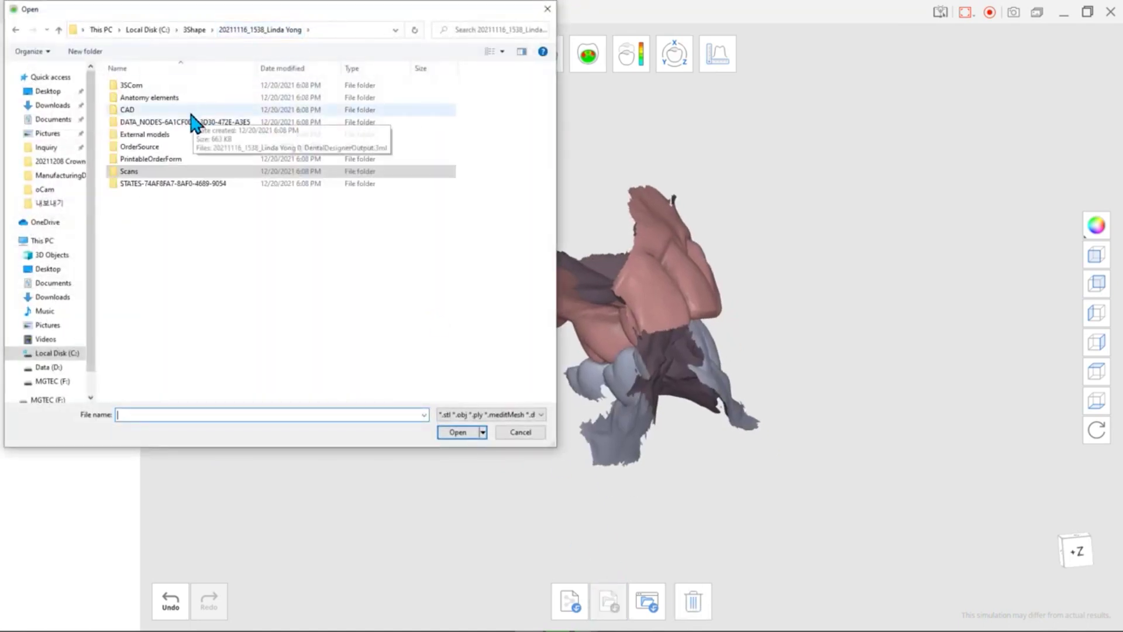
pyautogui.doubleClick(191, 111)
pyautogui.click(199, 86)
pyautogui.click(457, 432)
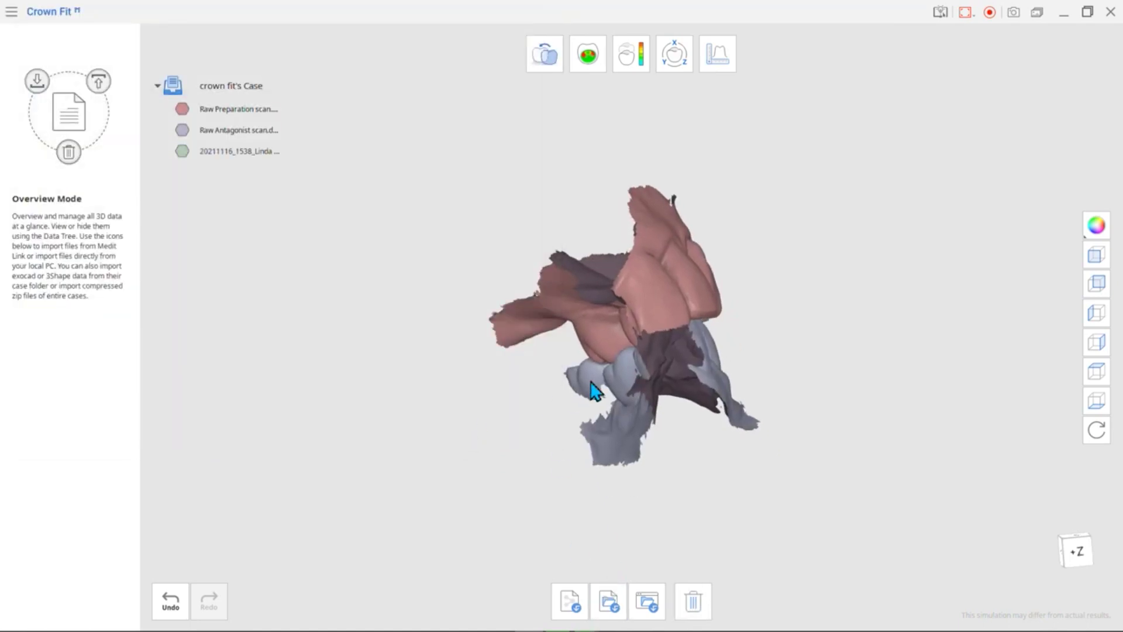
pyautogui.moveTo(591, 381); pyautogui.dragTo(574, 286, button='right')
pyautogui.moveTo(670, 365); pyautogui.dragTo(584, 396, button='middle')
pyautogui.scroll(1, 570, 361)
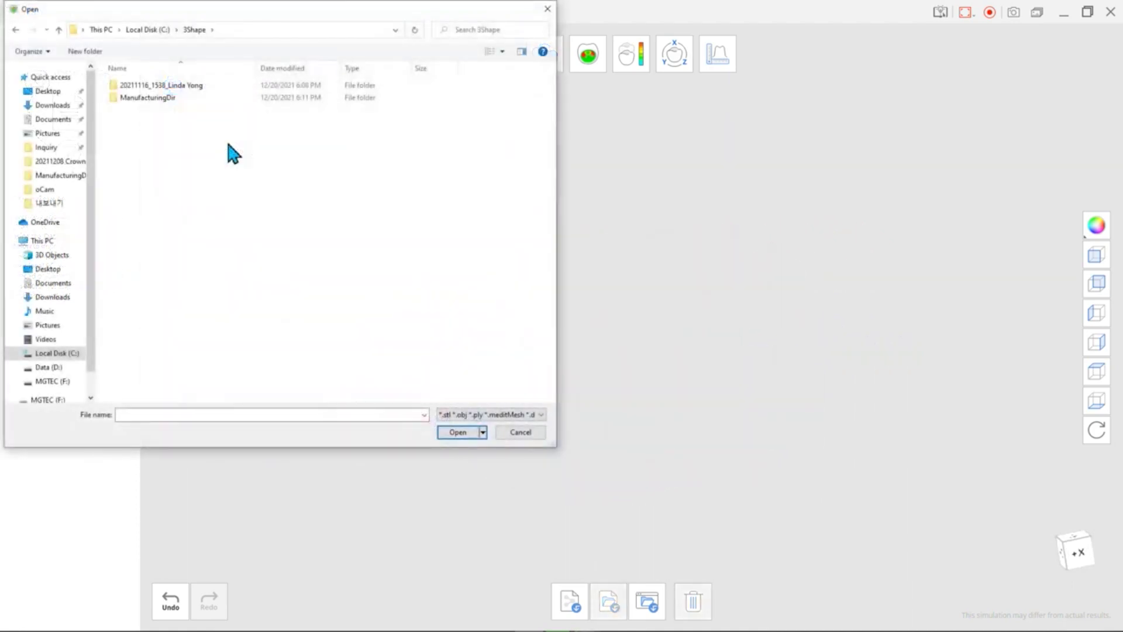
# Compress the 3Shape case folder dated 2021-11-16 into a ZIP file in the 3Shape directory and import that archive
pyautogui.rightClick(207, 87)
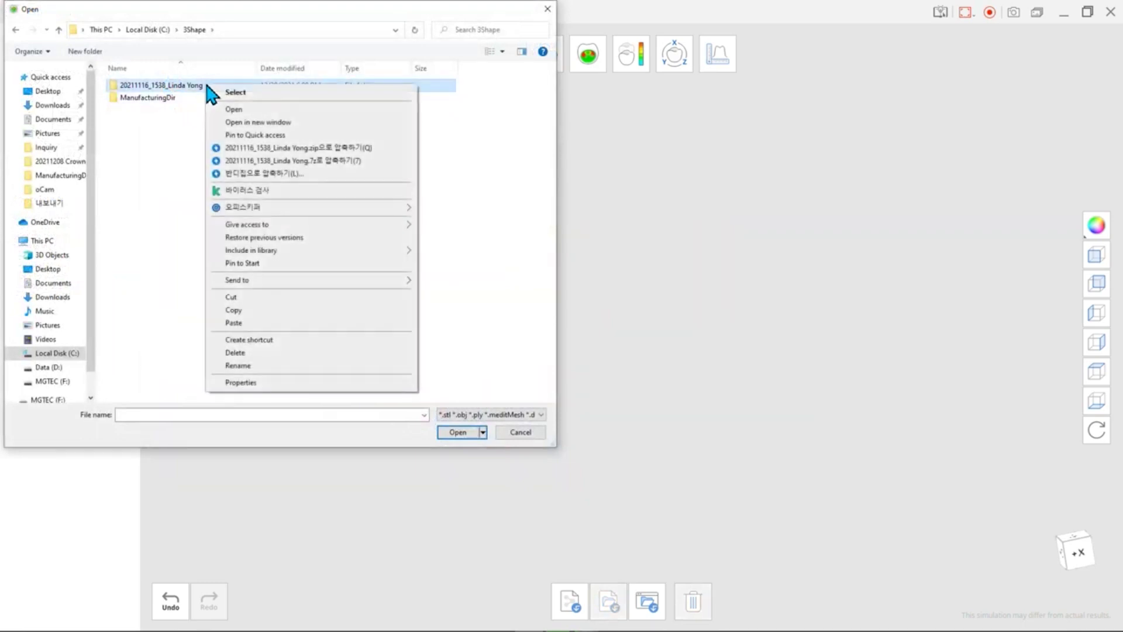
pyautogui.click(264, 147)
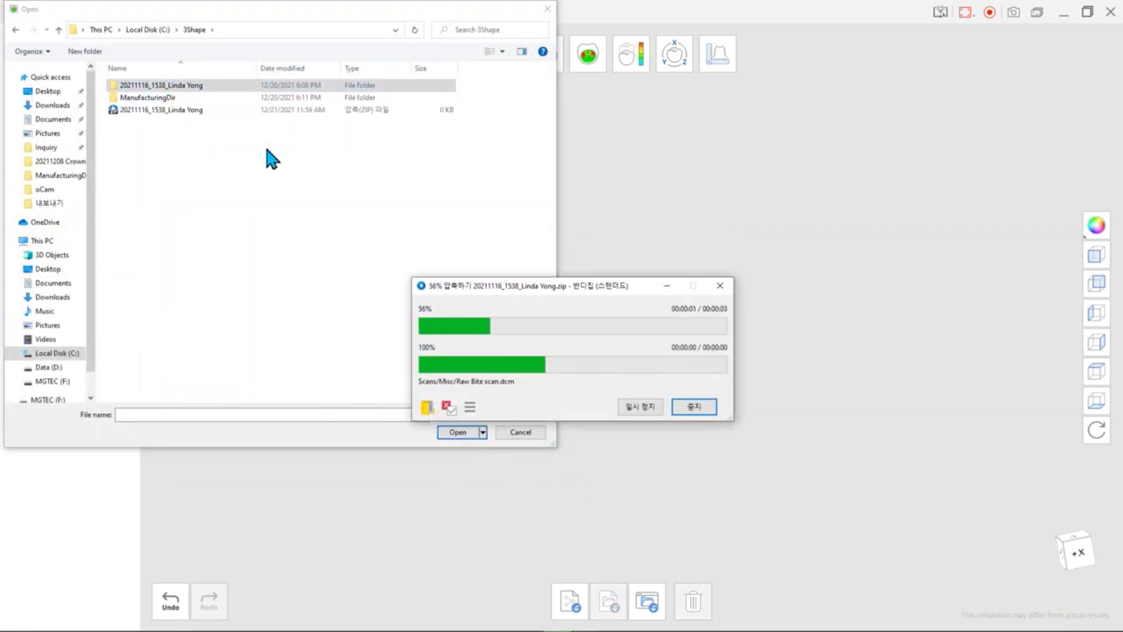
pyautogui.click(694, 454)
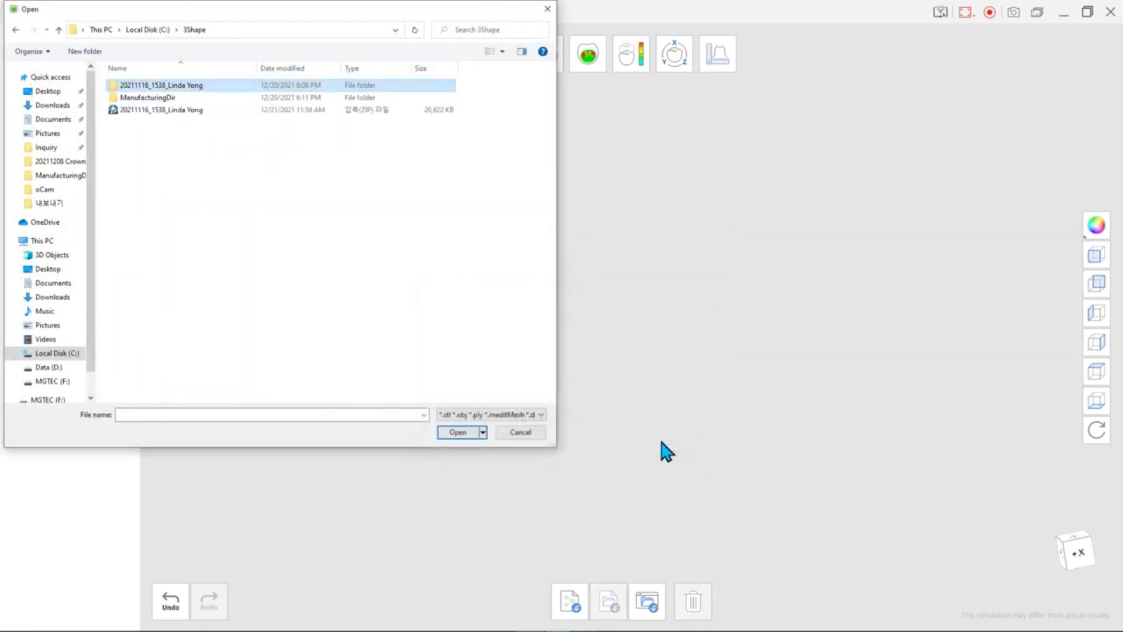
pyautogui.click(202, 111)
pyautogui.click(458, 432)
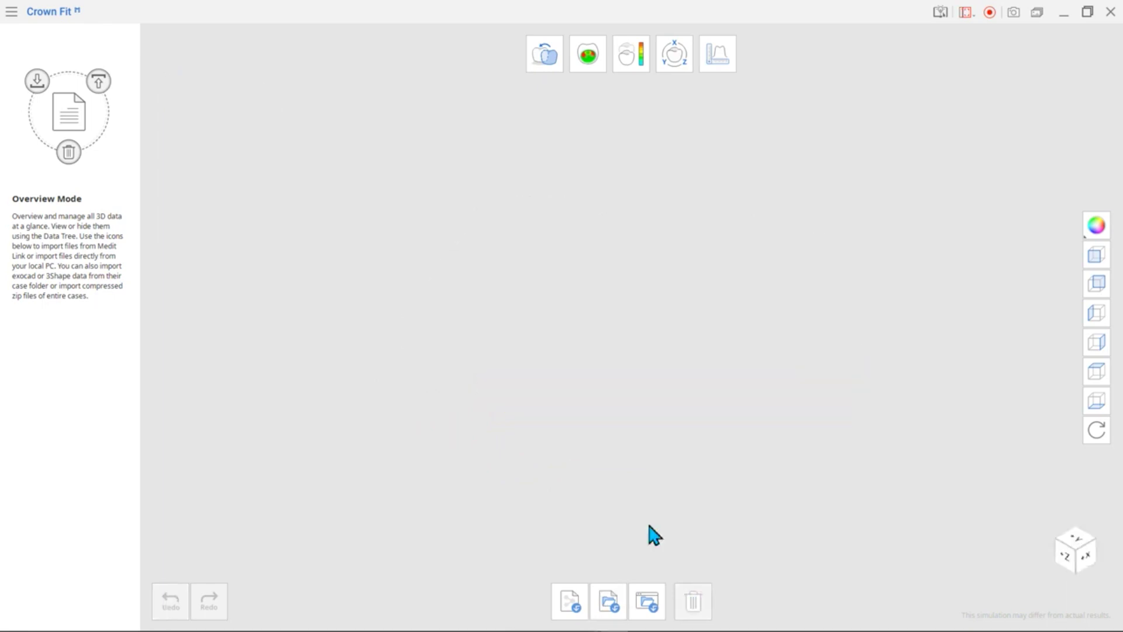
# Import the complete 2021-12-20 project folder from exocad's CAD-Data directory as a case folder
pyautogui.click(637, 605)
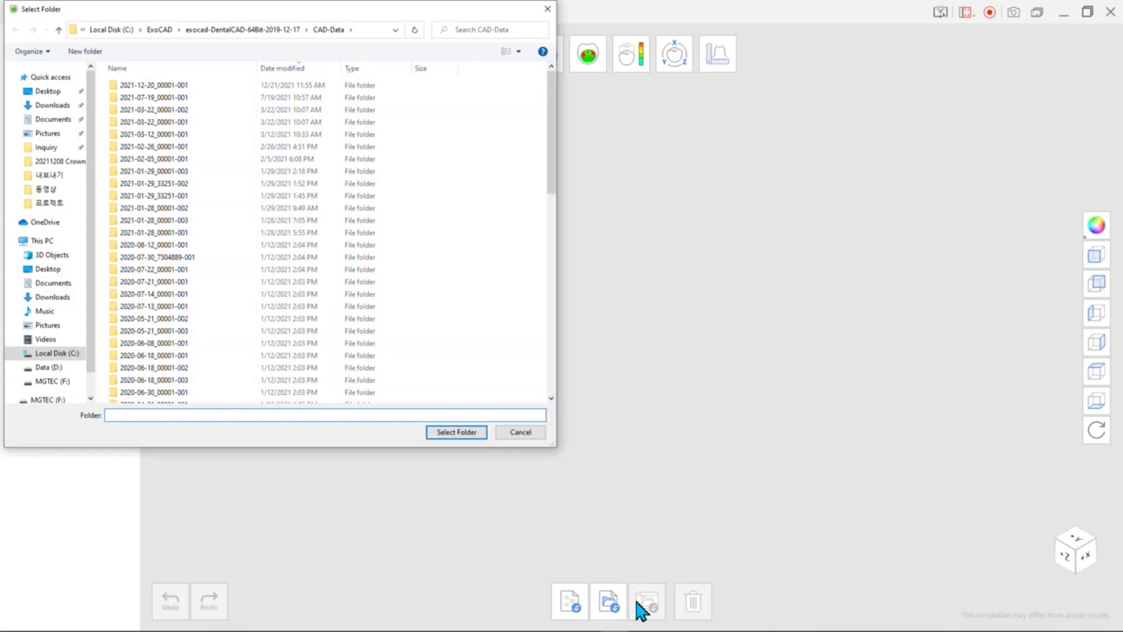
pyautogui.click(120, 29)
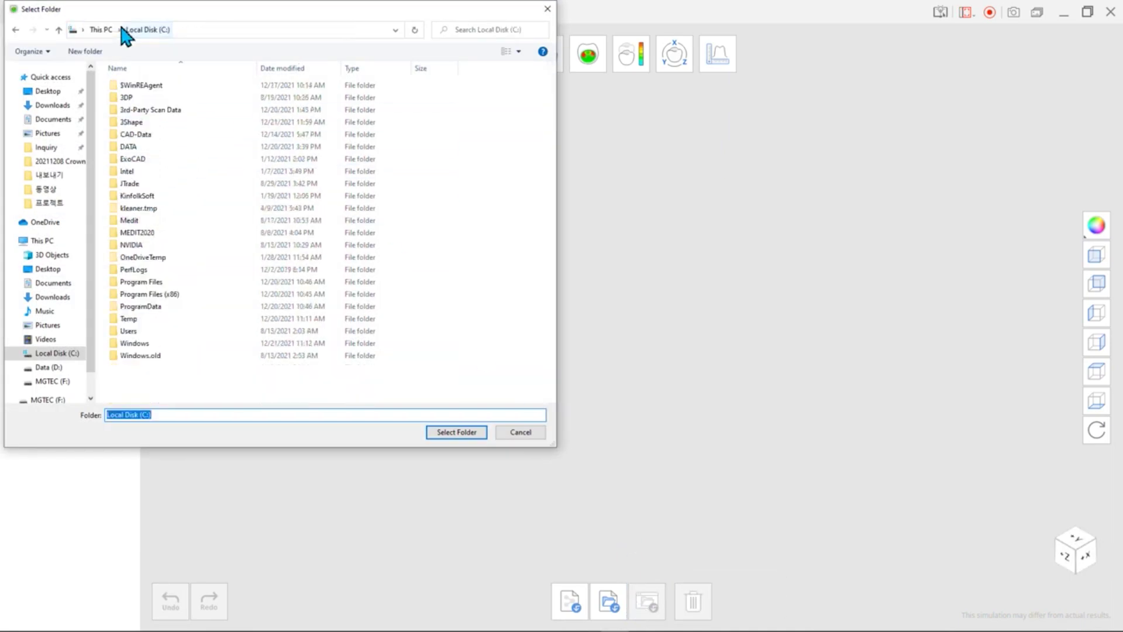
pyautogui.doubleClick(160, 158)
pyautogui.doubleClick(178, 86)
pyautogui.doubleClick(179, 86)
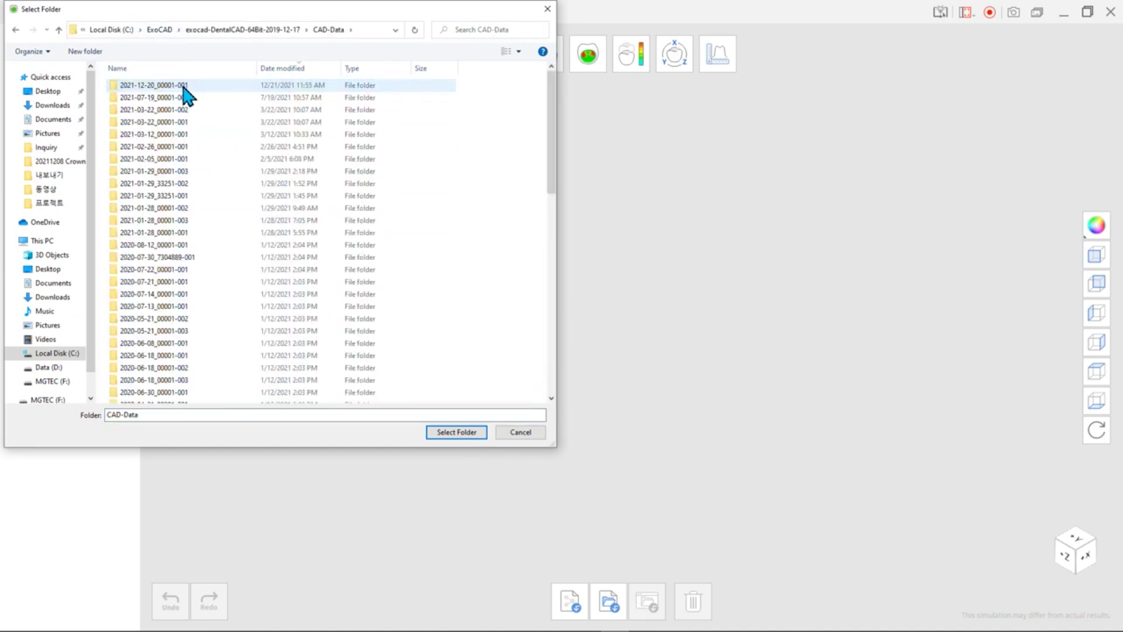
pyautogui.click(187, 87)
pyautogui.click(457, 431)
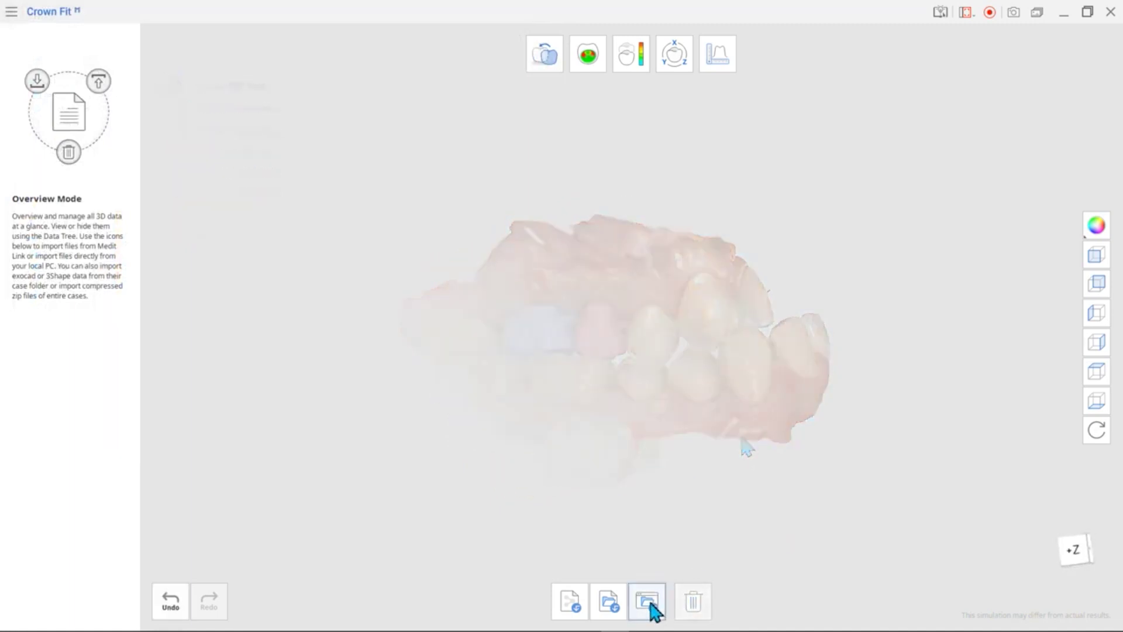
# Import the complete 3Shape case folder dated 2021-11-16 from the 3Shape directory on Local Disk (C:)
pyautogui.click(648, 605)
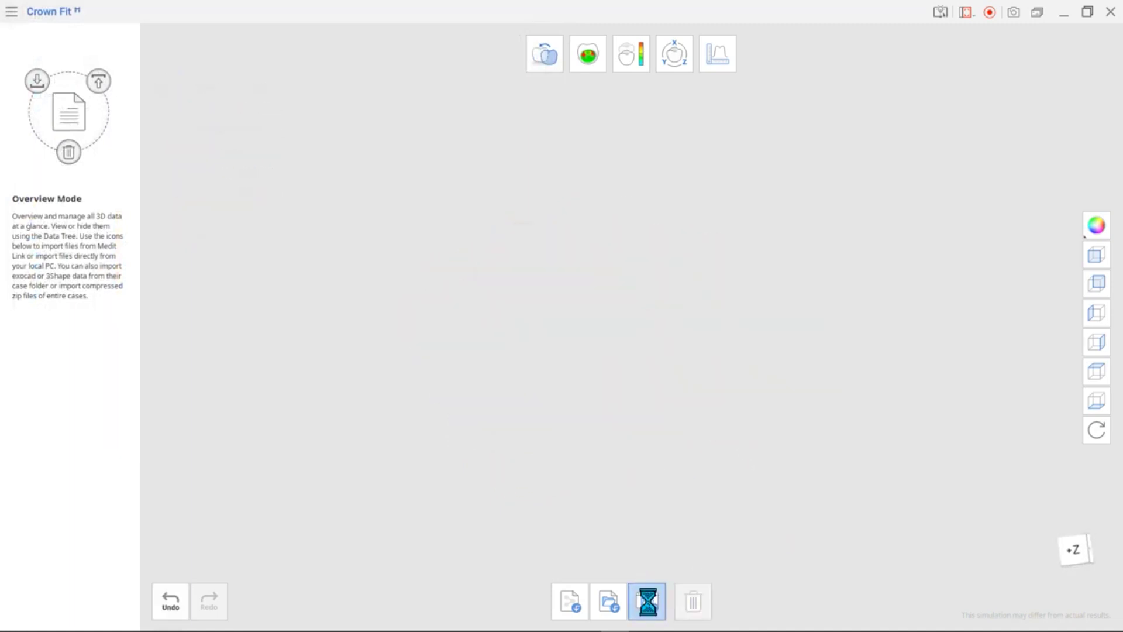
pyautogui.click(105, 30)
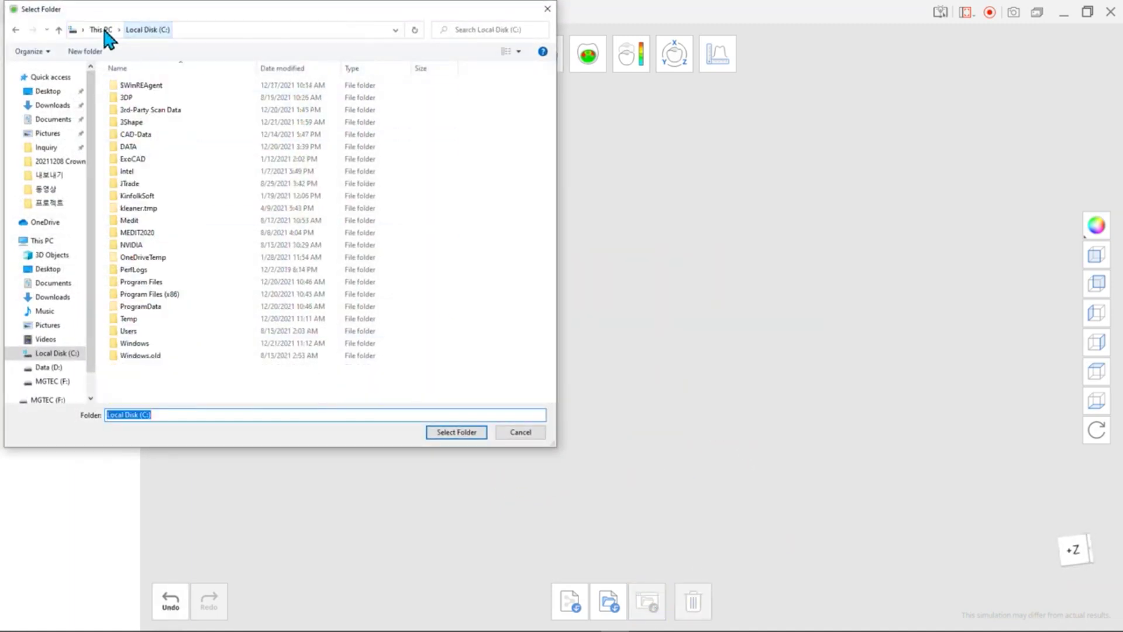
pyautogui.doubleClick(152, 117)
pyautogui.click(177, 88)
pyautogui.click(457, 432)
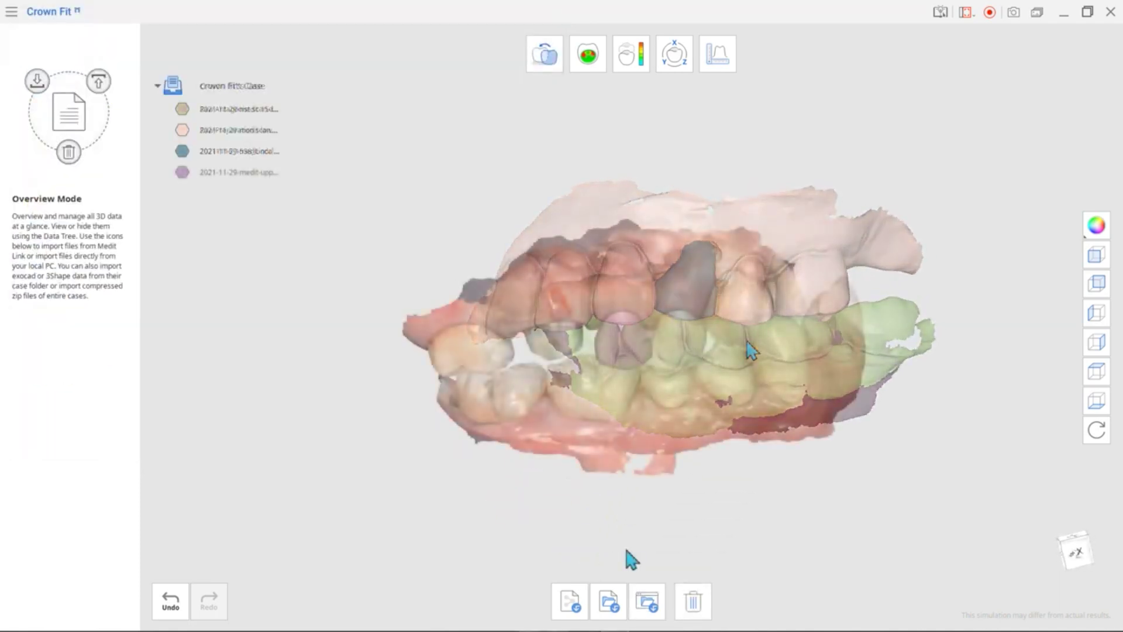
# Import the medit_milling1 scan from DATA > Milled Crown Scans > Milled Crown scans (#14) into the current case
pyautogui.click(610, 602)
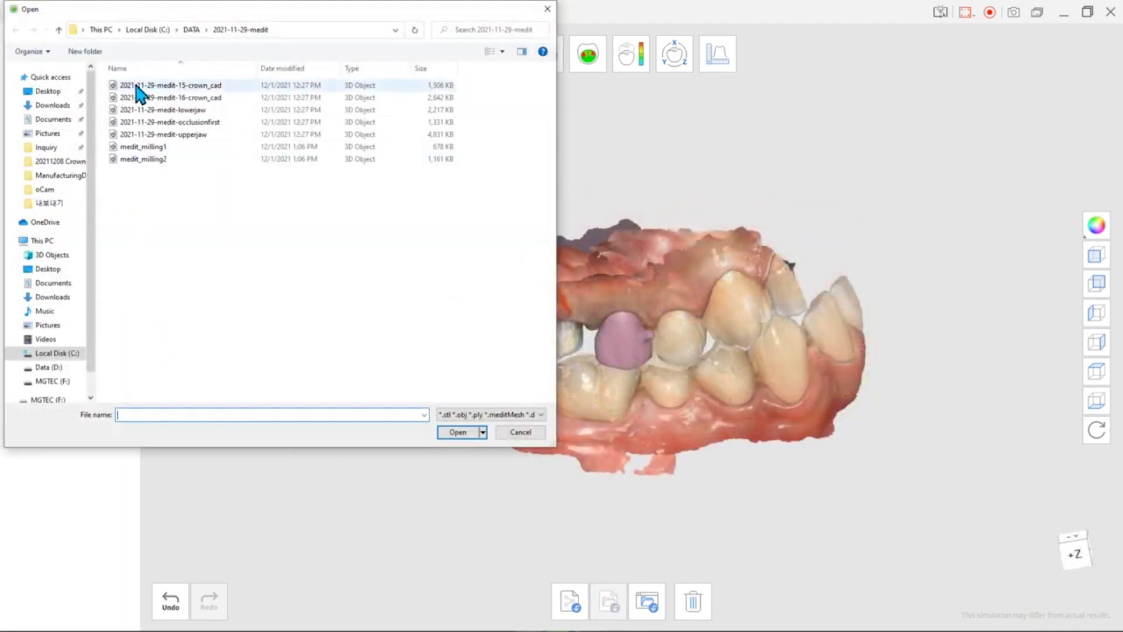
pyautogui.click(148, 30)
pyautogui.doubleClick(164, 147)
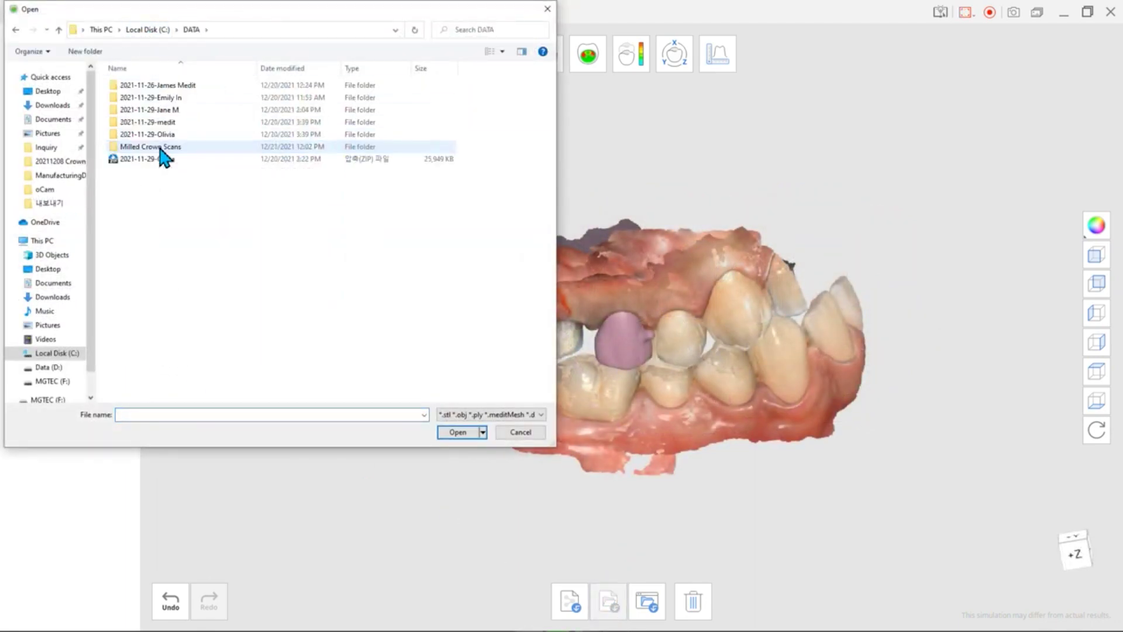
pyautogui.doubleClick(163, 146)
pyautogui.doubleClick(195, 98)
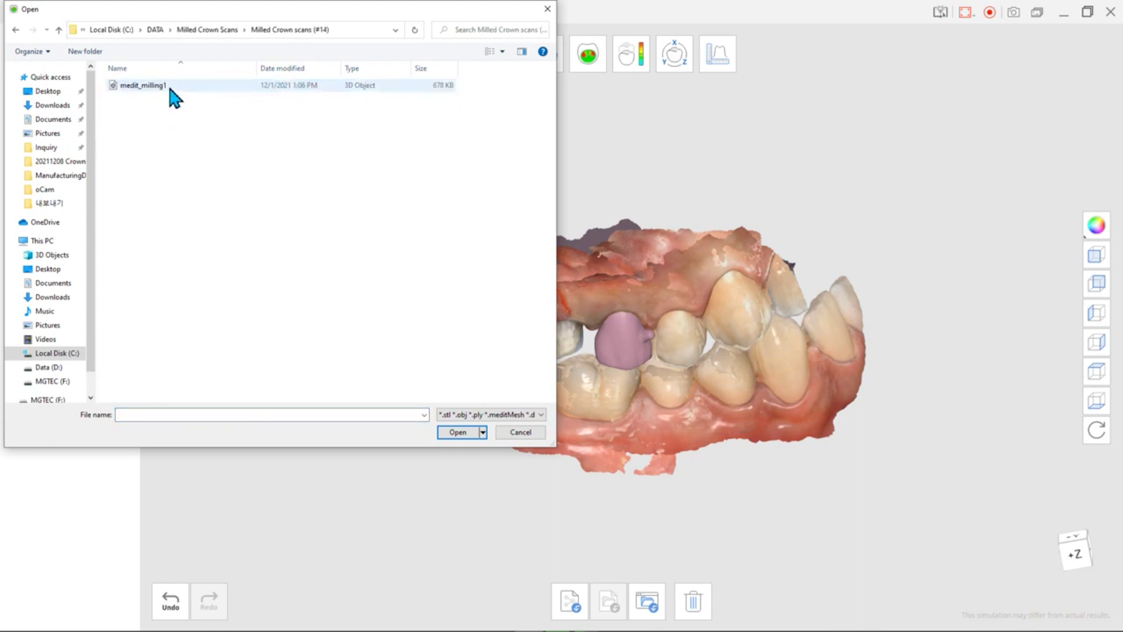
pyautogui.click(169, 85)
pyautogui.click(458, 432)
pyautogui.moveTo(669, 479); pyautogui.dragTo(599, 382, button='right')
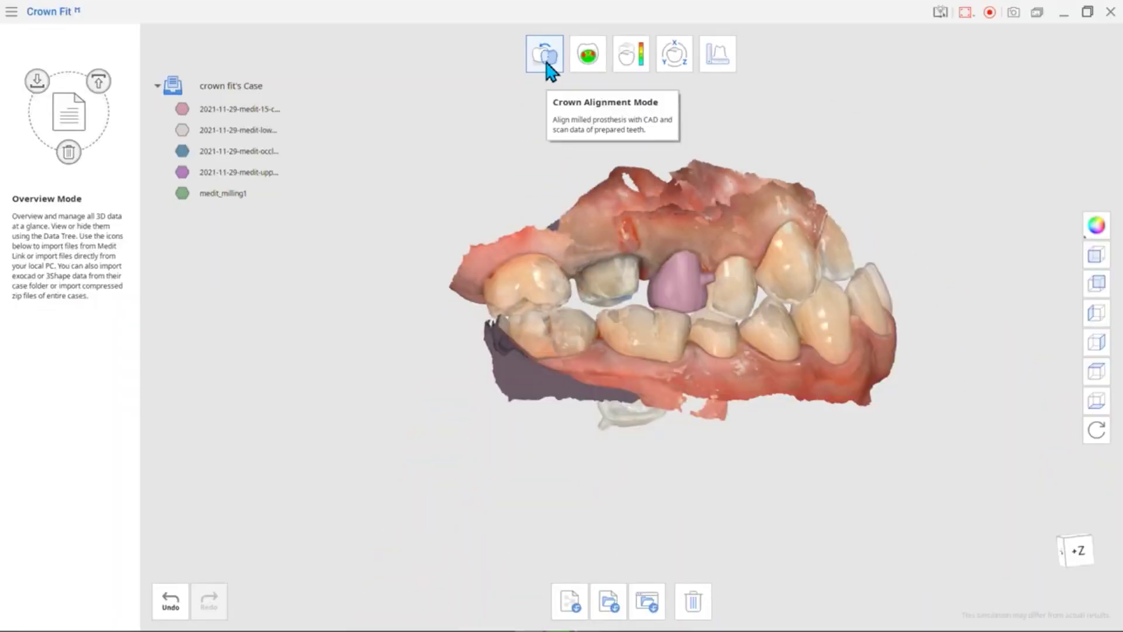
# Enter Crown Alignment Mode and assign medit_milling1 as the milled prosthesis, keeping the suggested prepared teeth and CAD data
pyautogui.click(606, 245)
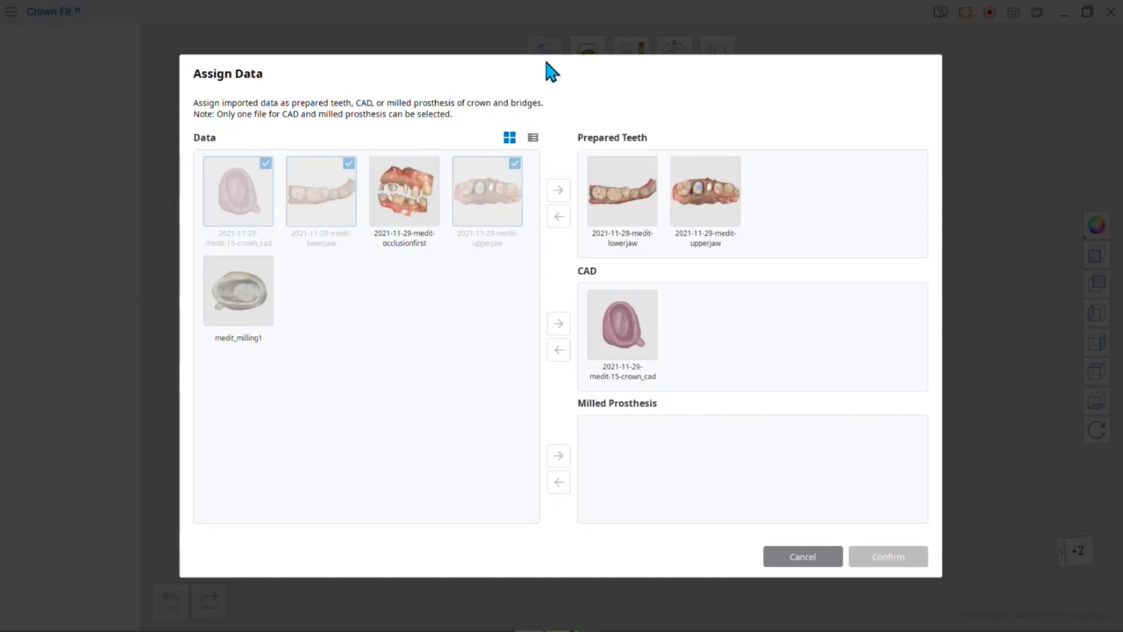
pyautogui.moveTo(234, 299); pyautogui.dragTo(623, 446)
pyautogui.click(916, 561)
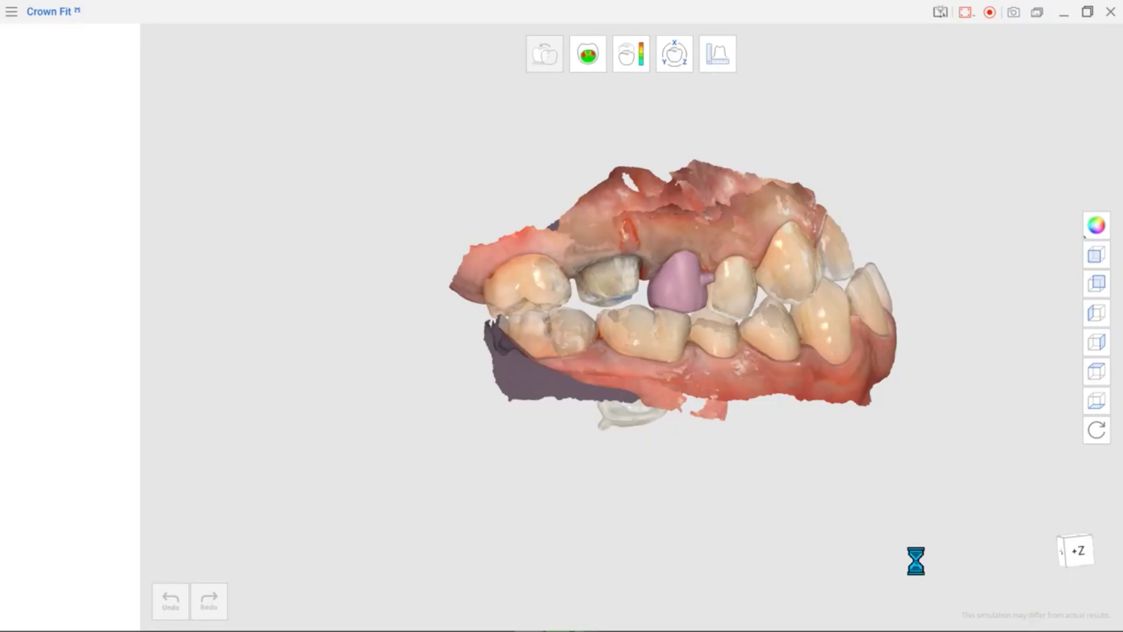
pyautogui.moveTo(521, 462); pyautogui.dragTo(509, 458, button='right')
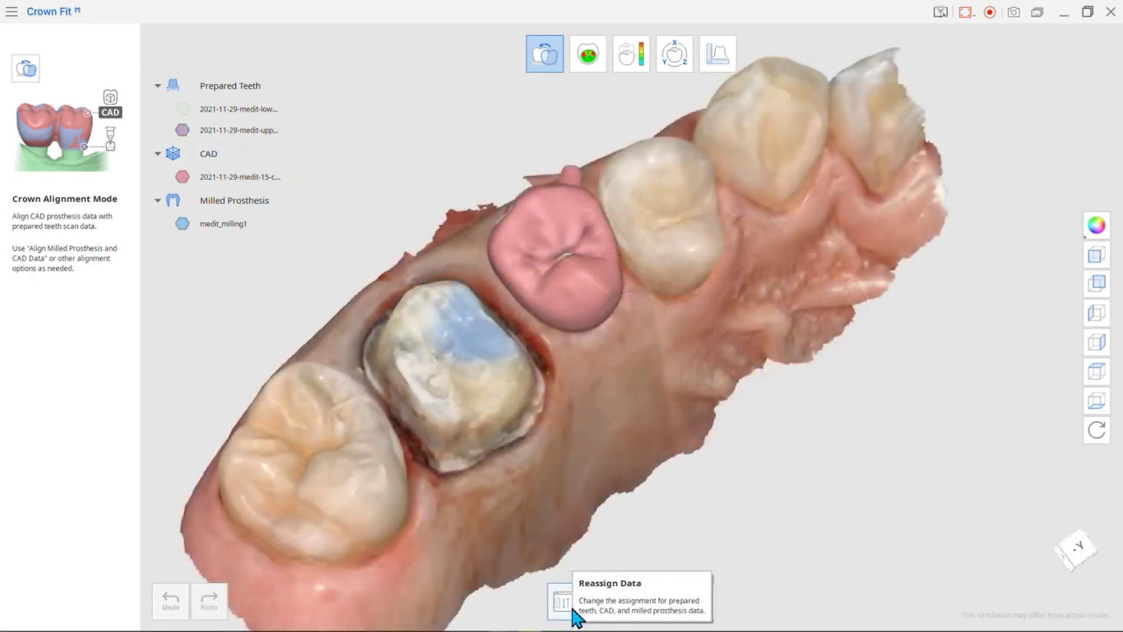
# Reassign the data with 2021-11-29-medit-16-crown_cad as CAD and medit_milling2 as the milled prosthesis
pyautogui.click(572, 608)
pyautogui.moveTo(622, 327); pyautogui.dragTo(469, 303)
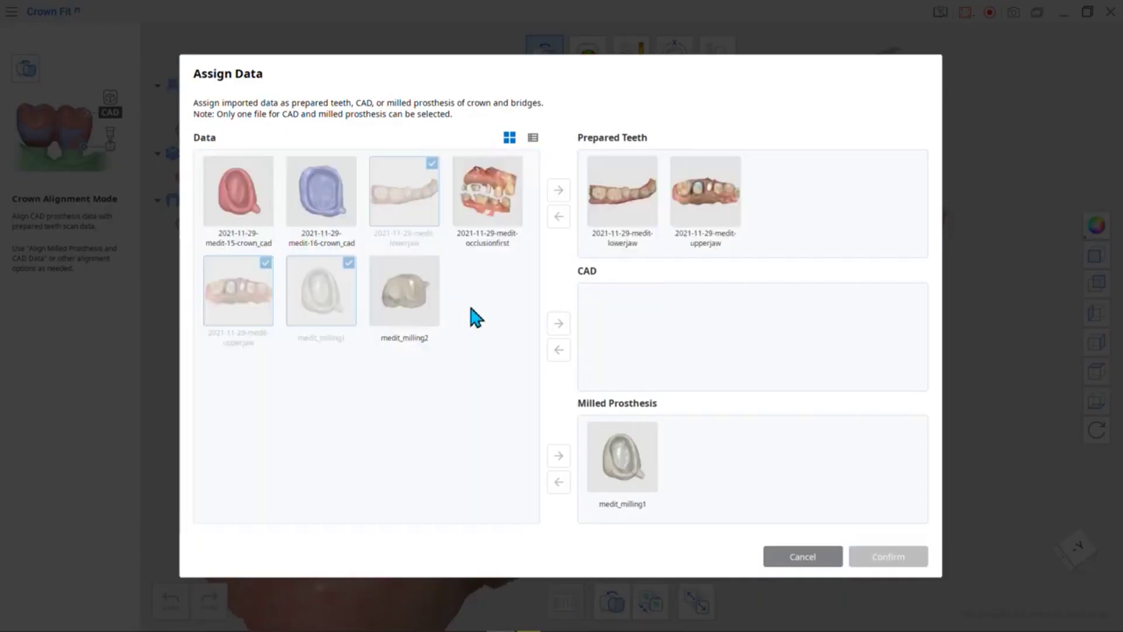
pyautogui.moveTo(621, 456); pyautogui.dragTo(374, 316)
pyautogui.moveTo(321, 193); pyautogui.dragTo(605, 325)
pyautogui.moveTo(404, 290); pyautogui.dragTo(673, 462)
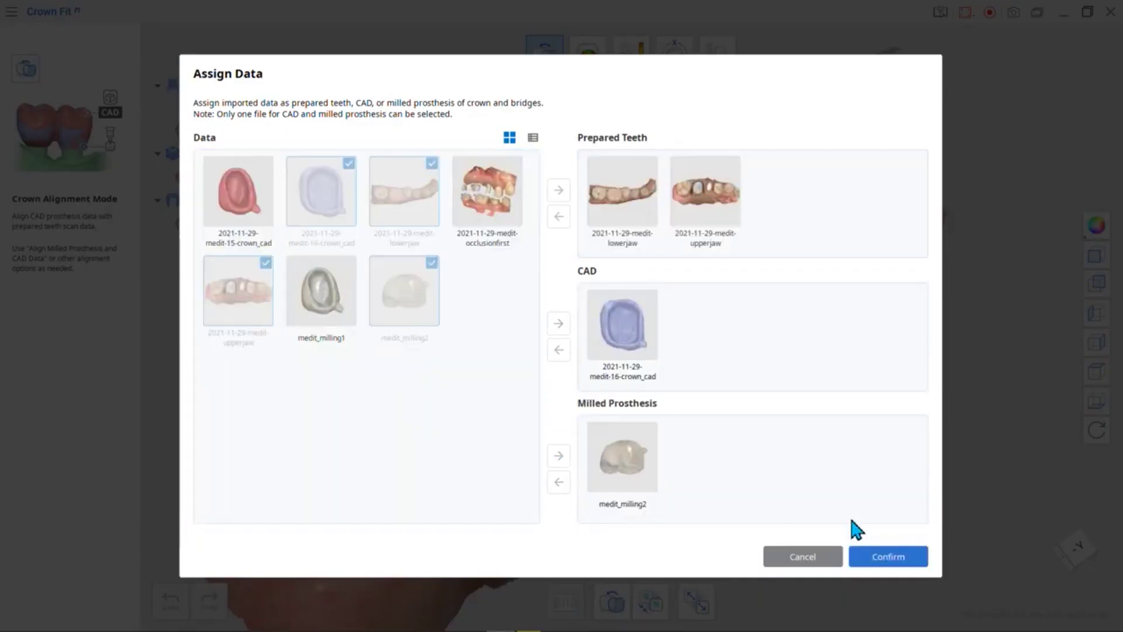
pyautogui.click(880, 555)
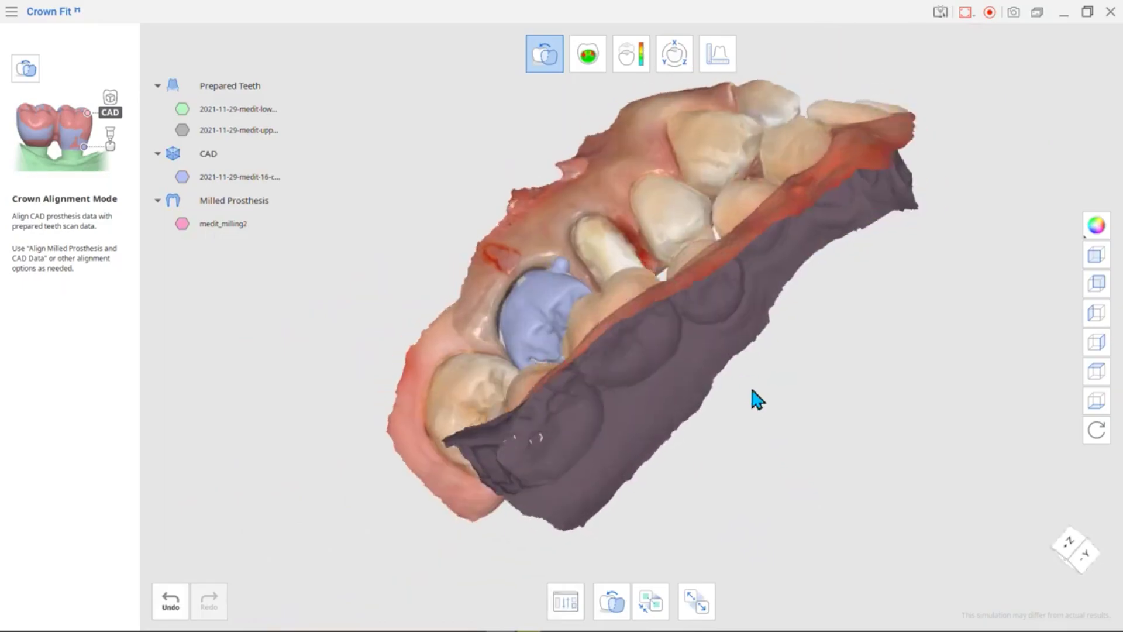
# Reassign the data with 2021-11-29-medit-15-crown_cad as CAD and medit_milling1 as the milled prosthesis
pyautogui.click(561, 602)
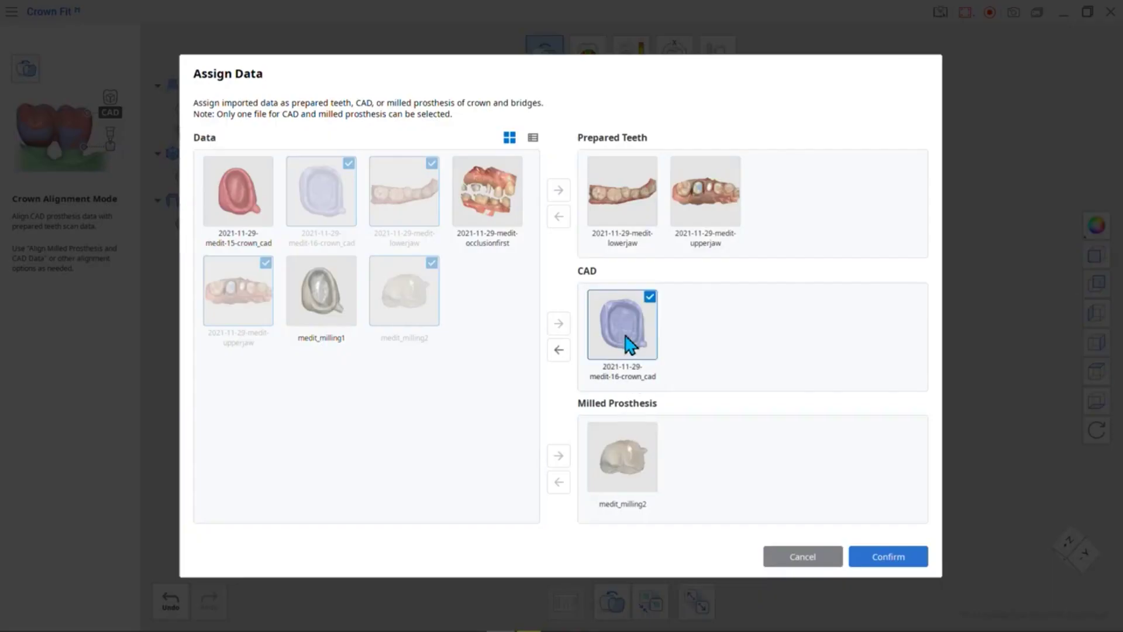
pyautogui.moveTo(626, 345); pyautogui.dragTo(503, 293)
pyautogui.moveTo(313, 293); pyautogui.dragTo(749, 468)
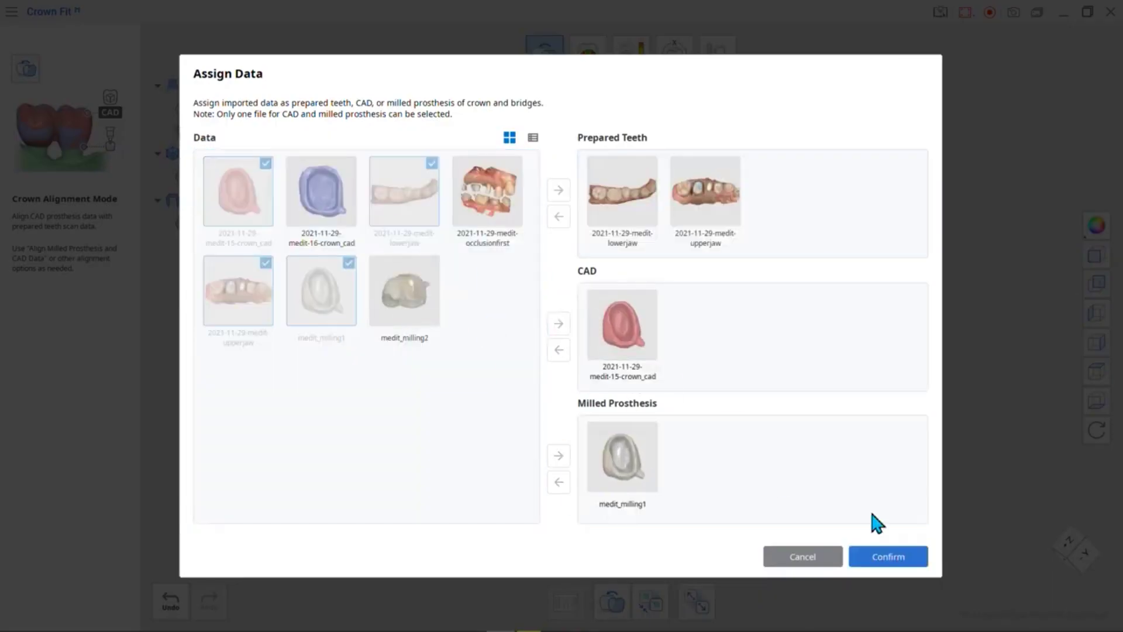
pyautogui.click(887, 556)
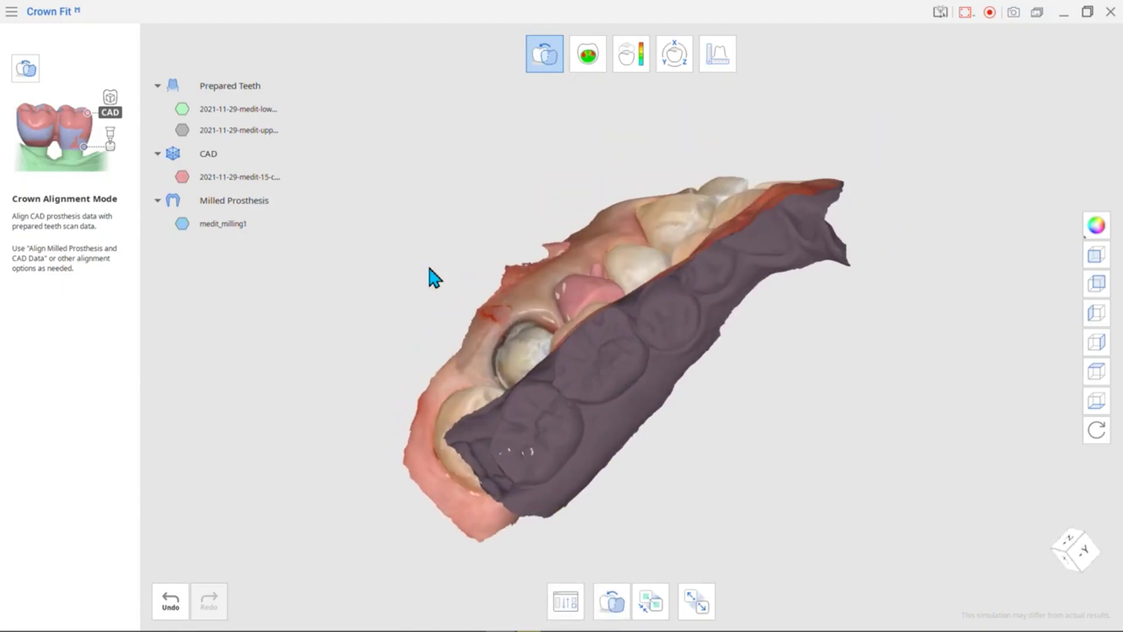
# Hide the lower jaw scan and detach the milled prosthesis from the CAD crown
pyautogui.click(182, 109)
pyautogui.moveTo(605, 321); pyautogui.dragTo(642, 368, button='right')
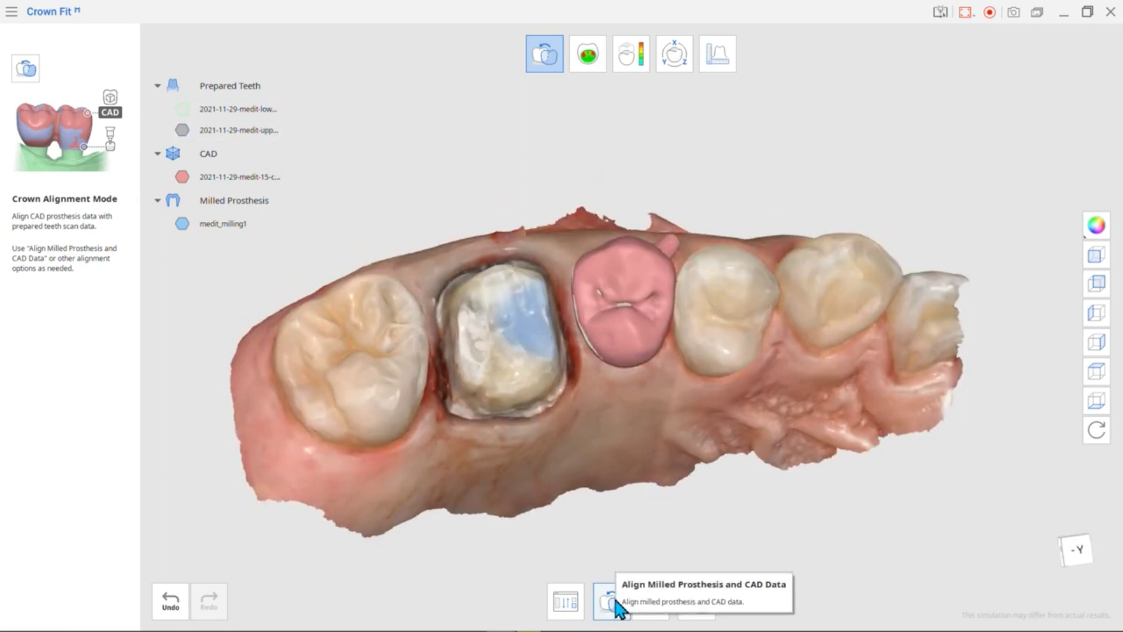
pyautogui.click(702, 604)
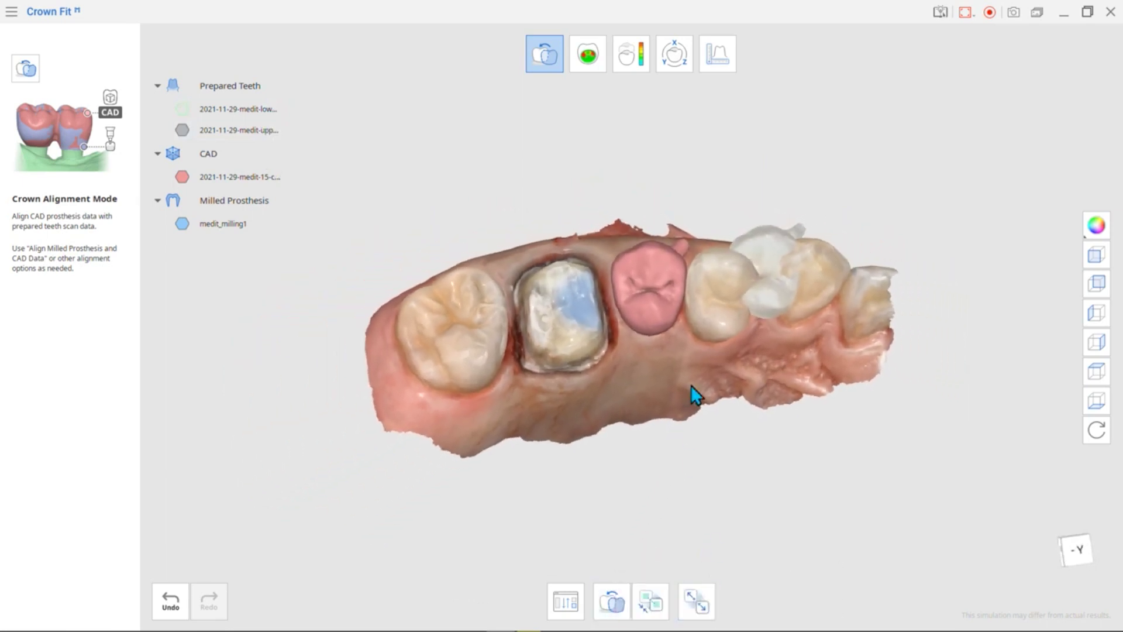
pyautogui.moveTo(692, 386); pyautogui.dragTo(699, 427, button='right')
pyautogui.scroll(2, 700, 427)
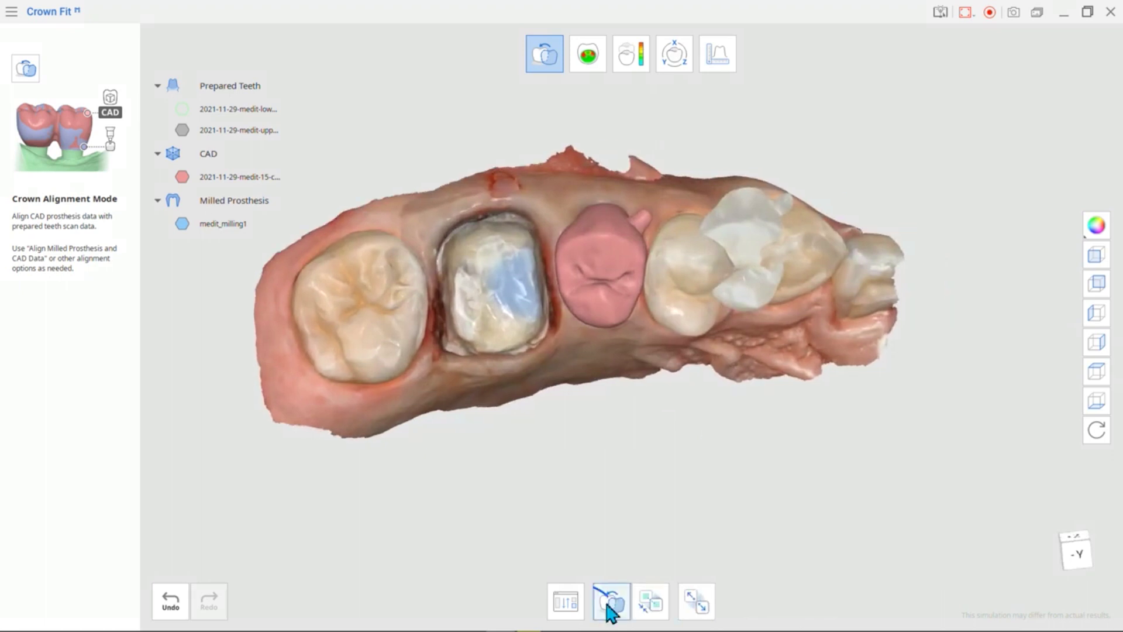
# Align the milled prosthesis with the CAD data automatically, and detach the two again
pyautogui.click(609, 608)
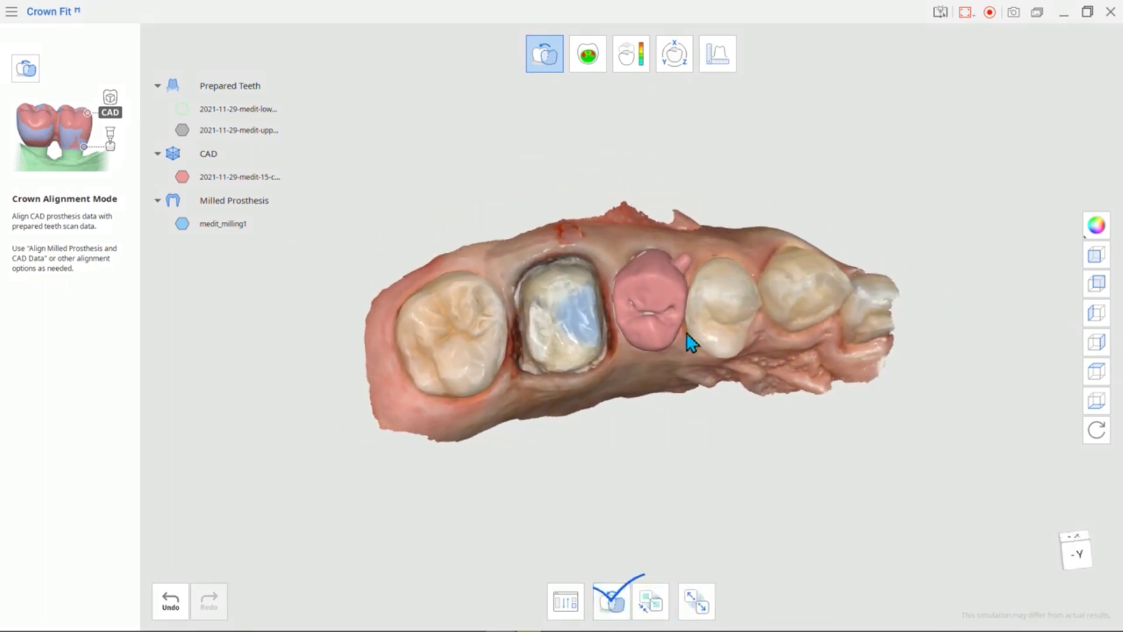
pyautogui.moveTo(696, 495); pyautogui.dragTo(700, 402, button='right')
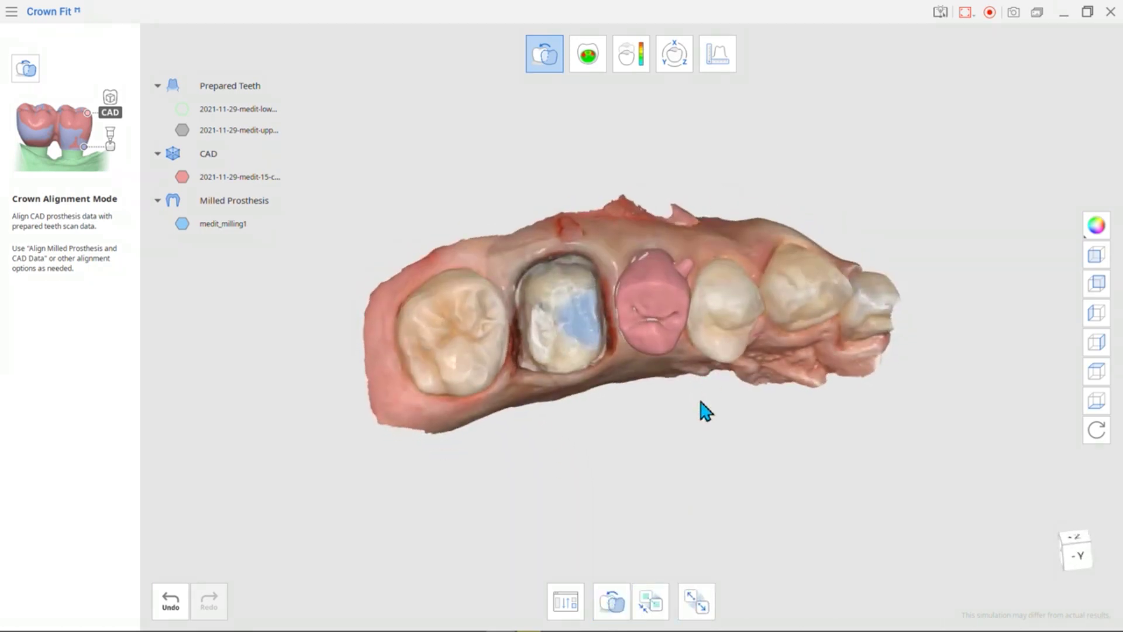
pyautogui.click(696, 602)
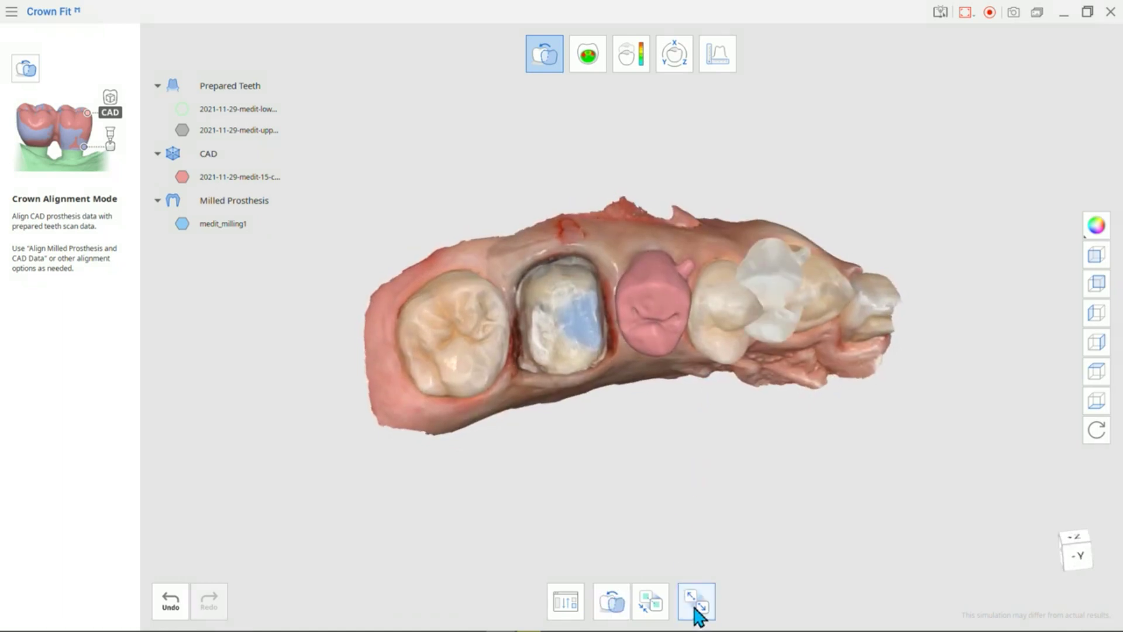
# Start aligning the milled prosthesis and CAD data by selected area, with the upper jaw scan hidden
pyautogui.click(655, 608)
pyautogui.moveTo(237, 155)
pyautogui.click(182, 130)
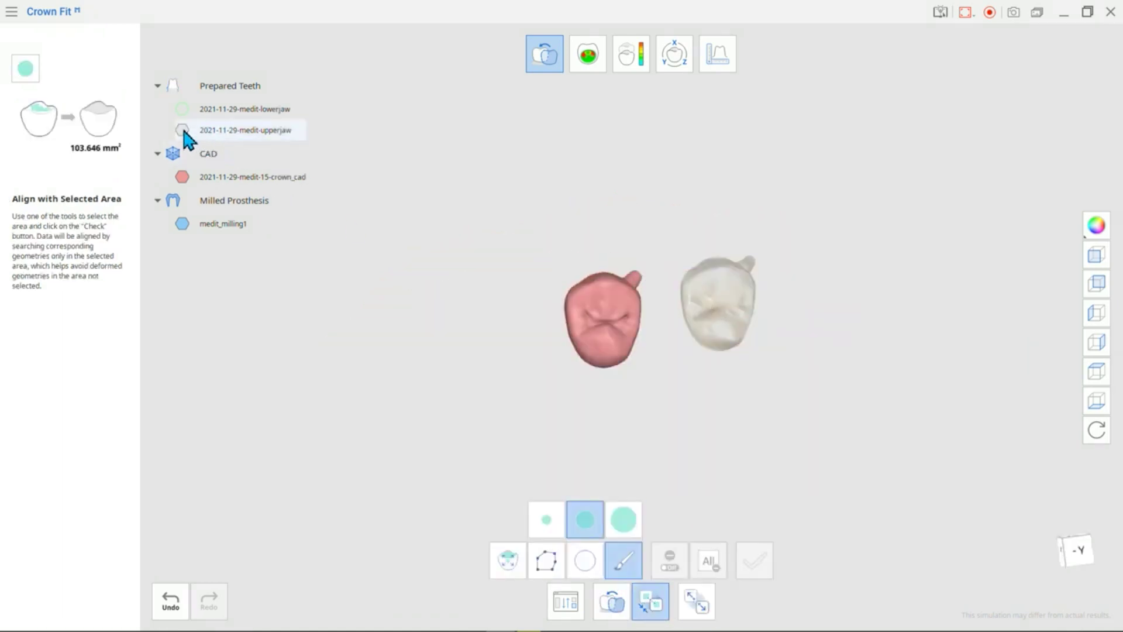
# Brush an alignment area all the way around the margin ring on the CAD crown's inner side
pyautogui.moveTo(655, 345); pyautogui.dragTo(702, 468, button='right')
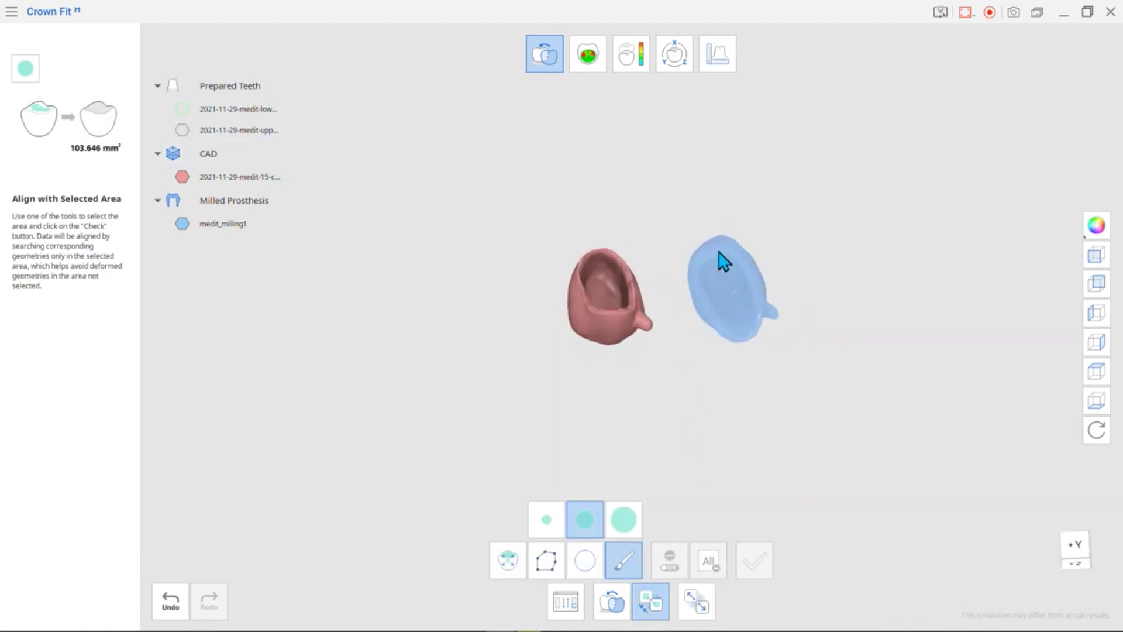
pyautogui.moveTo(720, 260); pyautogui.dragTo(730, 314, button='right')
pyautogui.moveTo(696, 362); pyautogui.dragTo(674, 406, button='right')
pyautogui.scroll(3, 675, 406)
pyautogui.moveTo(674, 406); pyautogui.dragTo(678, 429, button='middle')
pyautogui.scroll(3, 678, 430)
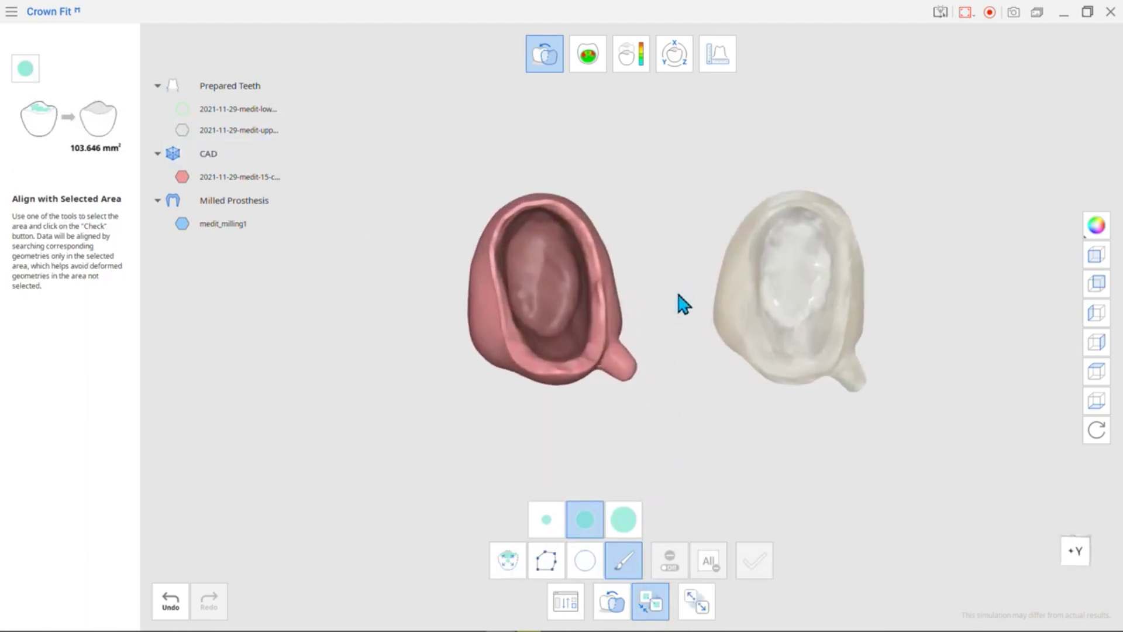
pyautogui.moveTo(550, 204)
pyautogui.mouseDown()
pyautogui.moveTo(602, 300)
pyautogui.moveTo(564, 381)
pyautogui.moveTo(505, 319)
pyautogui.mouseUp()
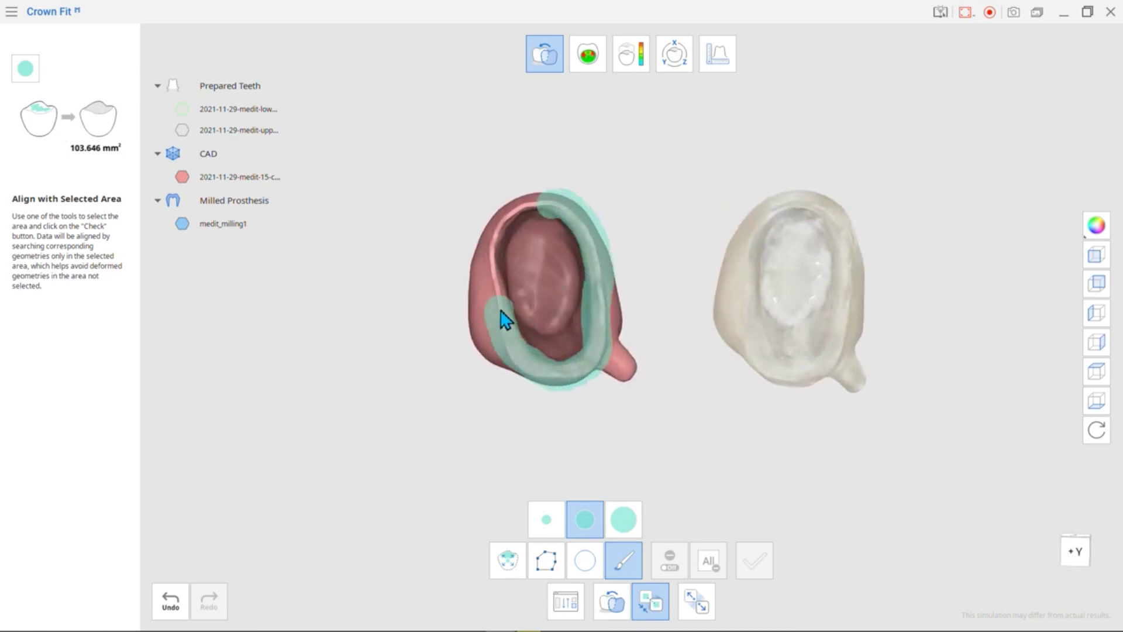
pyautogui.moveTo(522, 210); pyautogui.dragTo(547, 200)
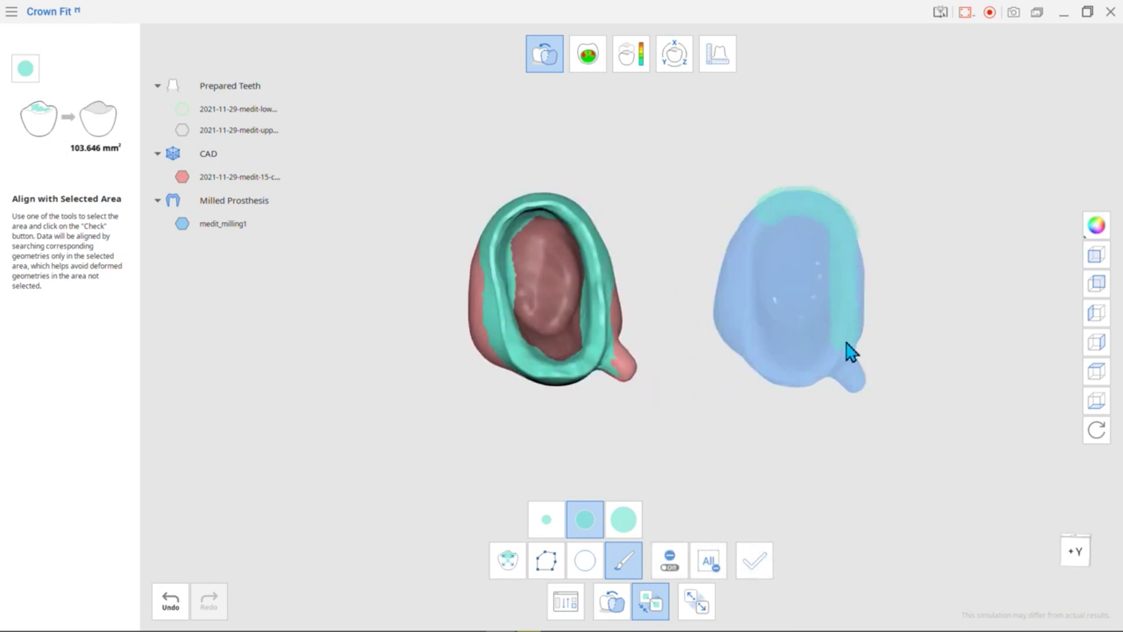
# Brush the matching margin ring on the milled prosthesis and align it with the CAD crown using the selected areas
pyautogui.moveTo(753, 270); pyautogui.dragTo(760, 228)
pyautogui.moveTo(1055, 458); pyautogui.dragTo(1041, 403, button='right')
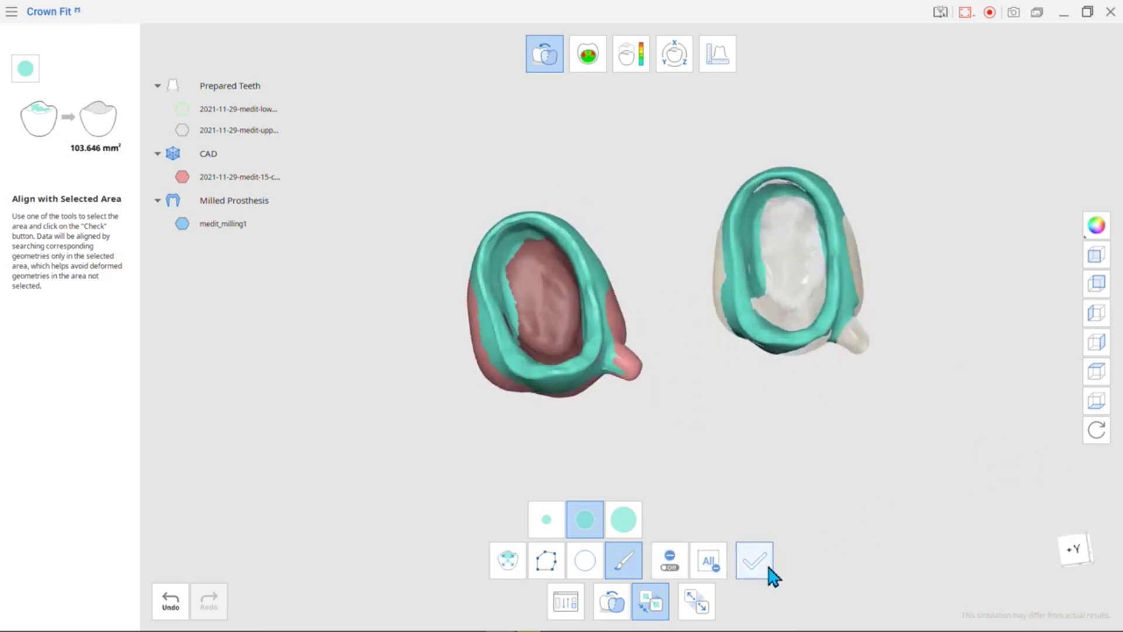
pyautogui.click(767, 566)
# Show the upper jaw scan again, reapply the selected-area alignment and leave the alignment tool
pyautogui.moveTo(857, 445); pyautogui.dragTo(863, 359, button='right')
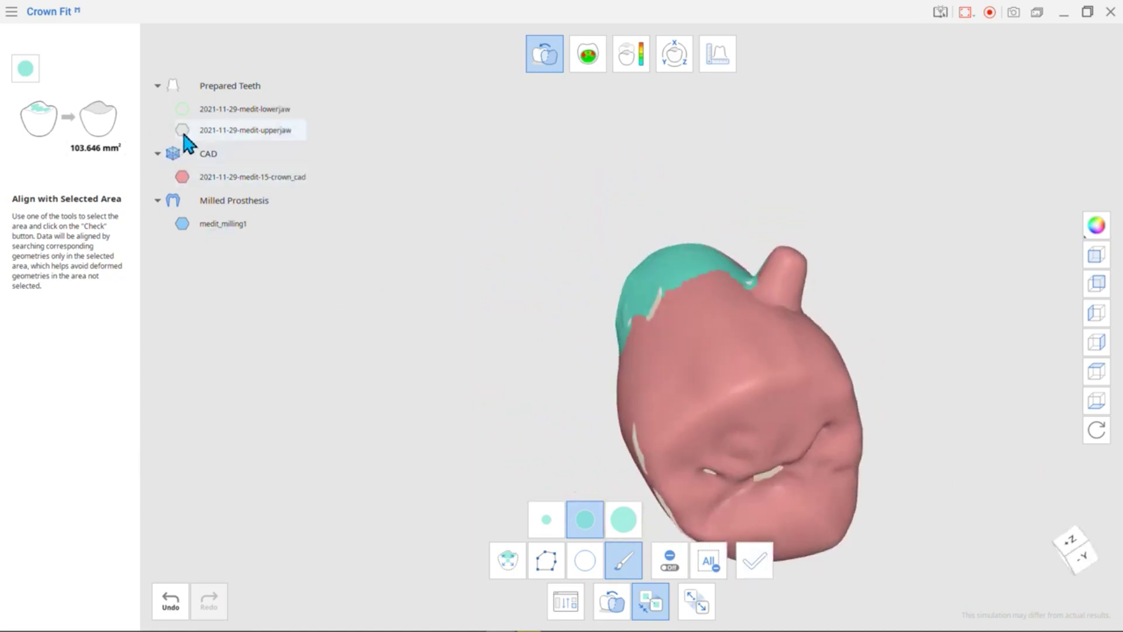
pyautogui.click(182, 130)
pyautogui.moveTo(812, 454)
pyautogui.mouseDown(button='right')
pyautogui.moveTo(755, 329)
pyautogui.moveTo(689, 320)
pyautogui.moveTo(808, 475)
pyautogui.moveTo(792, 481)
pyautogui.mouseUp(button='right')
pyautogui.click(756, 562)
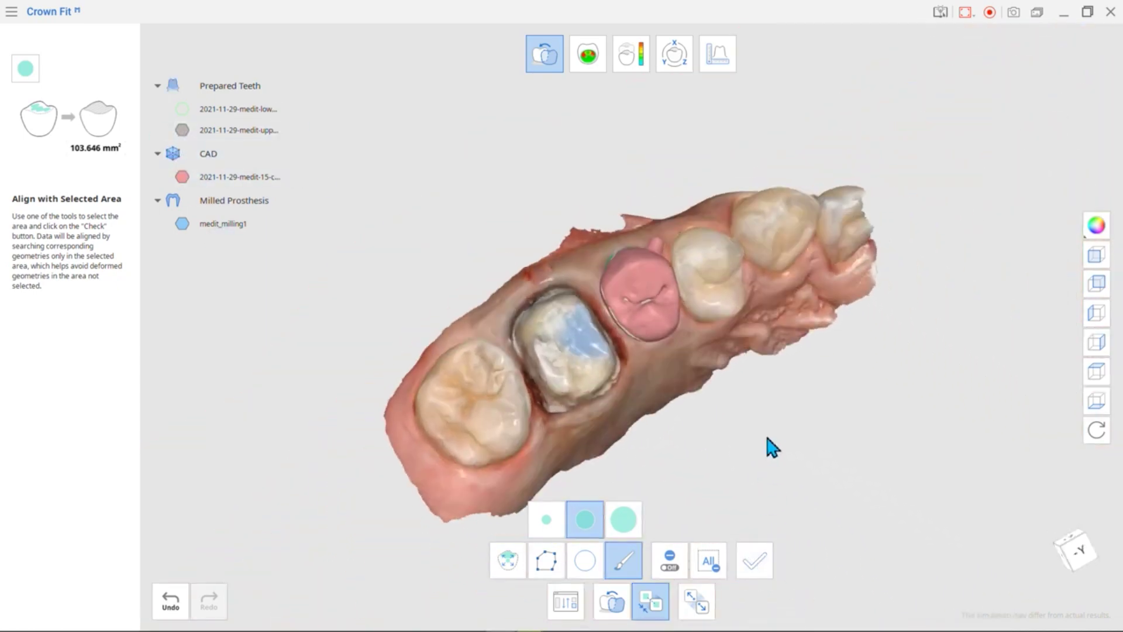
pyautogui.click(647, 608)
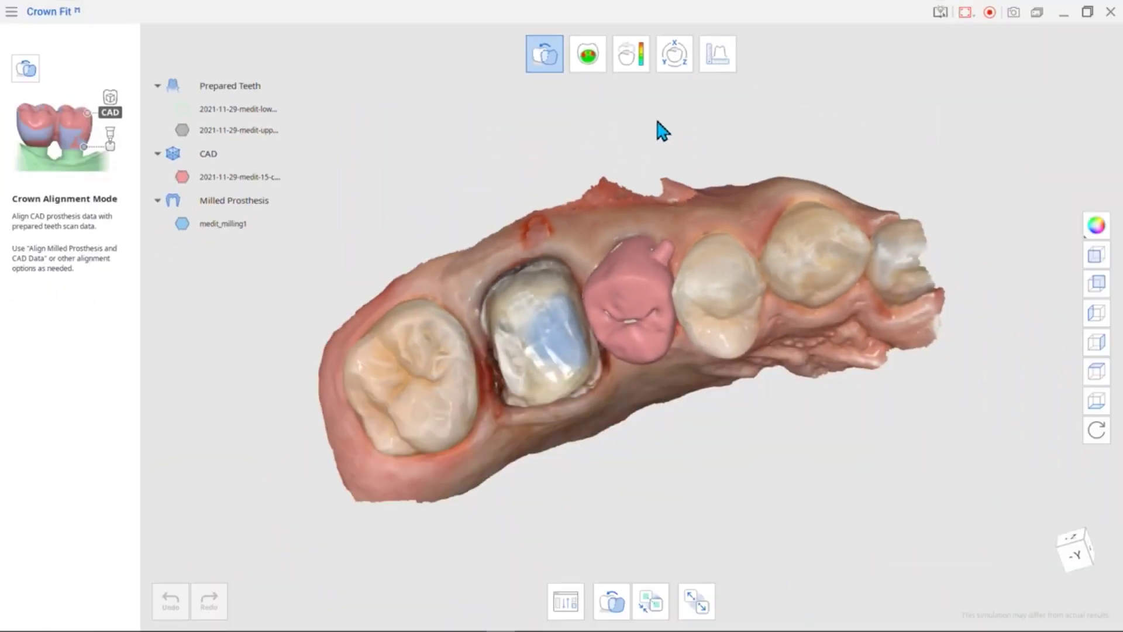
# Switch to Crown Fitting Test Mode and show the upper jaw scan semi-transparent around the milled prosthesis
pyautogui.click(588, 55)
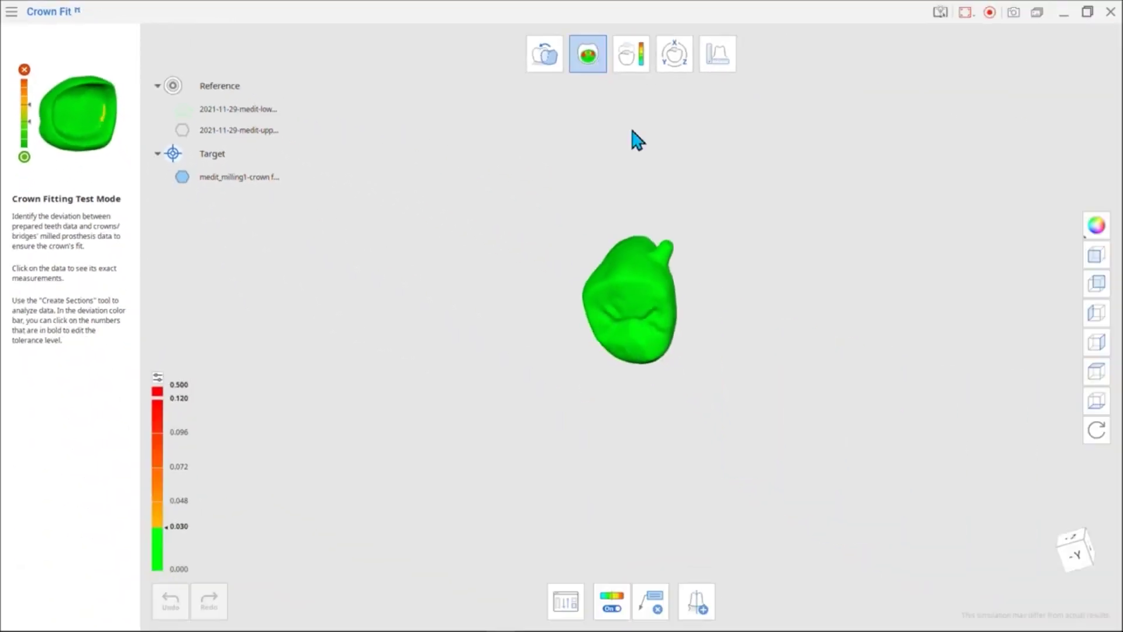
pyautogui.moveTo(626, 297); pyautogui.dragTo(646, 268, button='right')
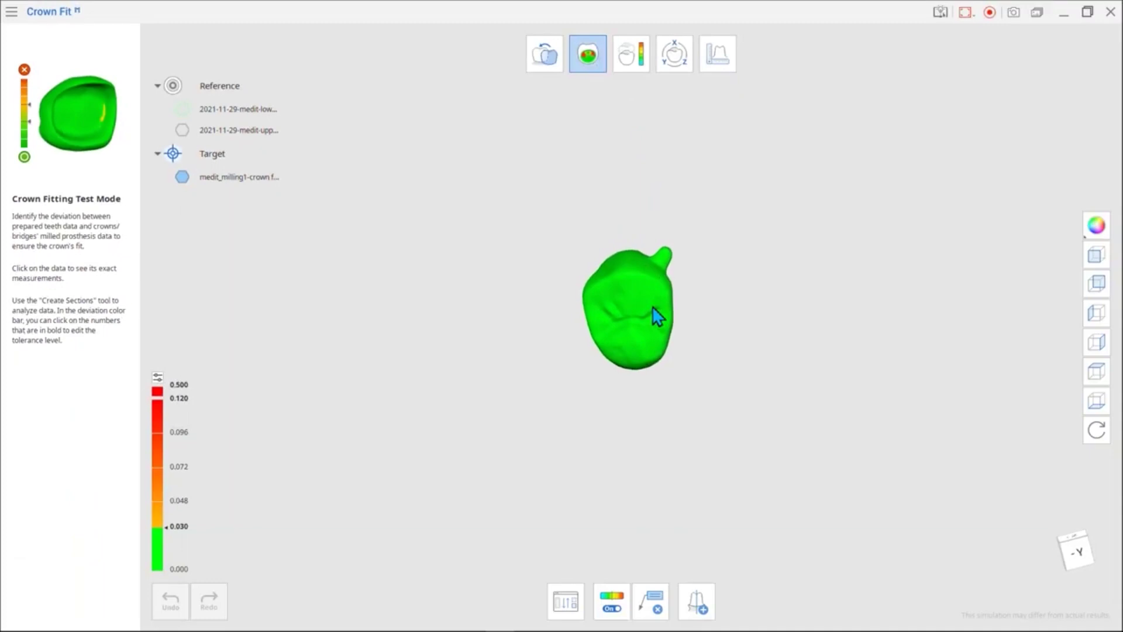
pyautogui.click(182, 132)
pyautogui.click(182, 132)
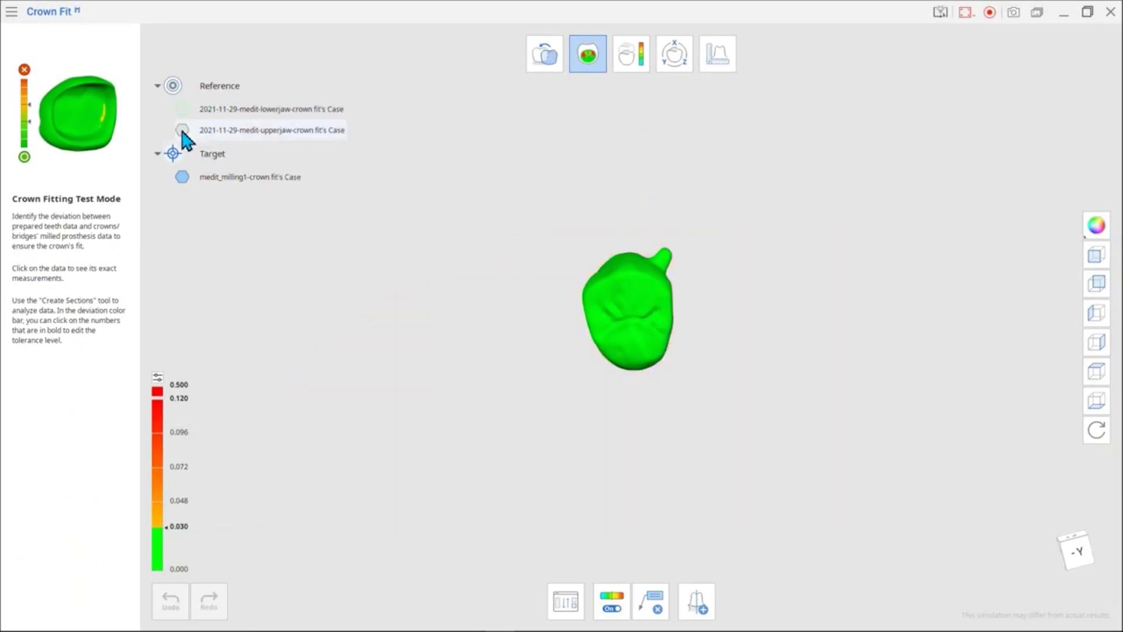
pyautogui.click(182, 132)
pyautogui.moveTo(276, 128)
pyautogui.moveTo(276, 130); pyautogui.dragTo(237, 130)
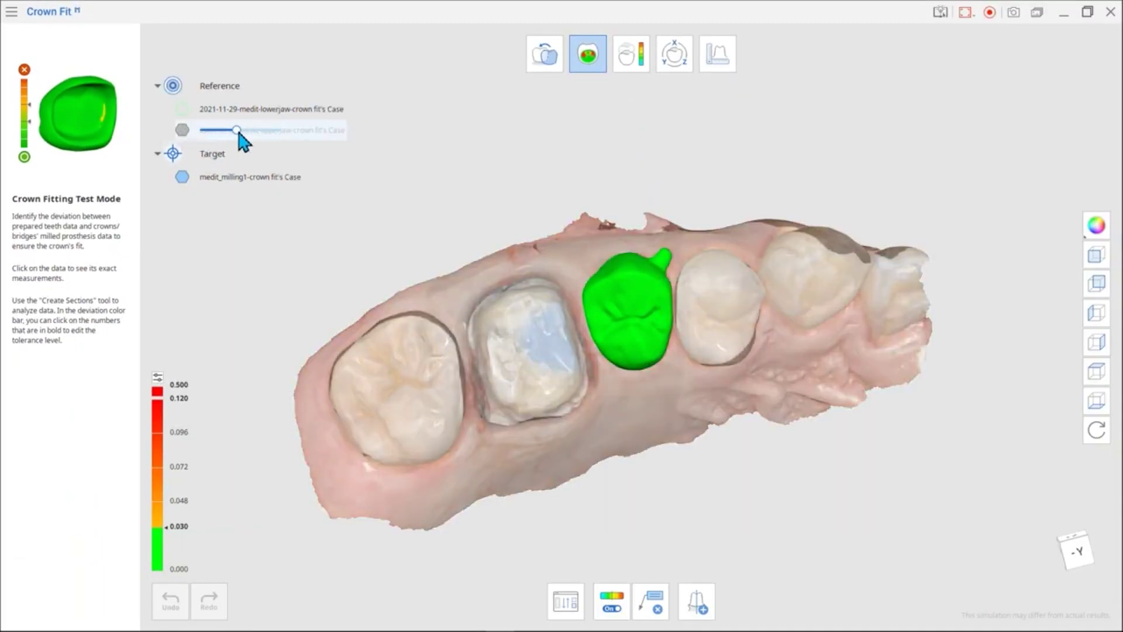
pyautogui.moveTo(595, 306); pyautogui.dragTo(792, 256, button='right')
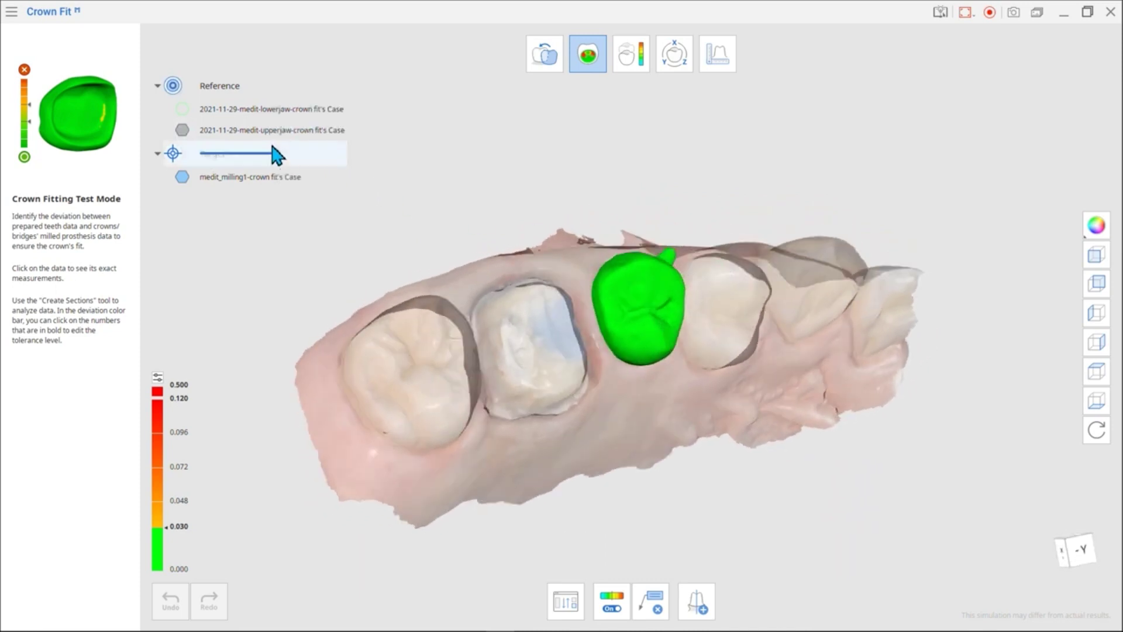
# Restore the upper jaw scan to full opacity, and hide and reshow the milled prosthesis to check the prepared tooth
pyautogui.moveTo(238, 134); pyautogui.dragTo(278, 130)
pyautogui.click(182, 176)
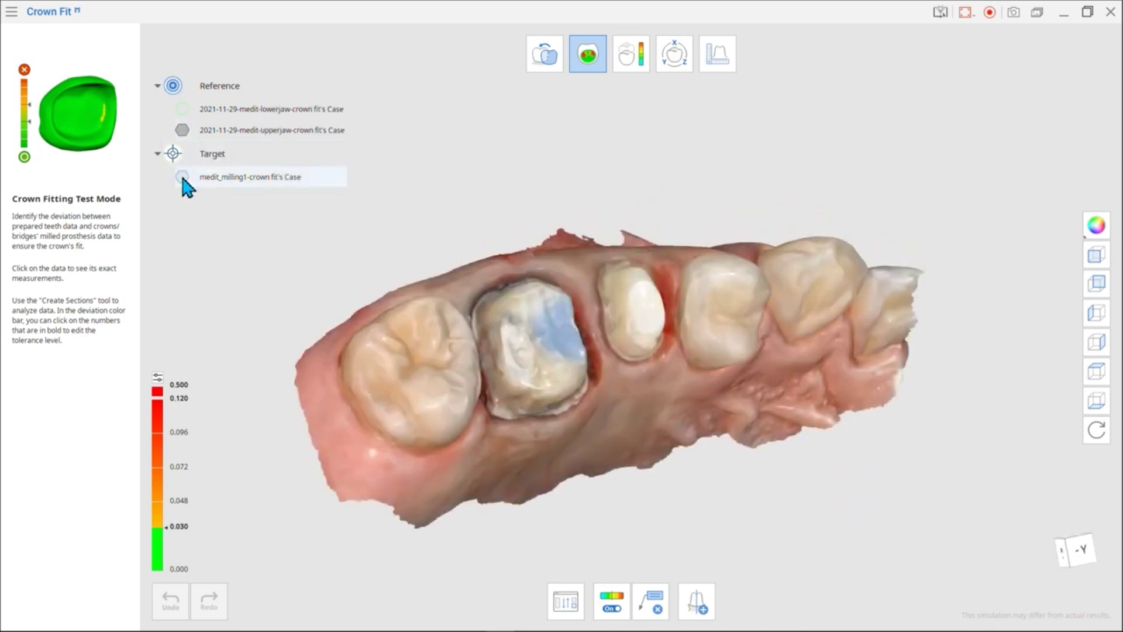
pyautogui.click(182, 177)
# Hide the upper jaw scan and pin deviation labels on four orange spots of the milled prosthesis's inner surface
pyautogui.moveTo(556, 320); pyautogui.dragTo(672, 229, button='right')
pyautogui.click(182, 130)
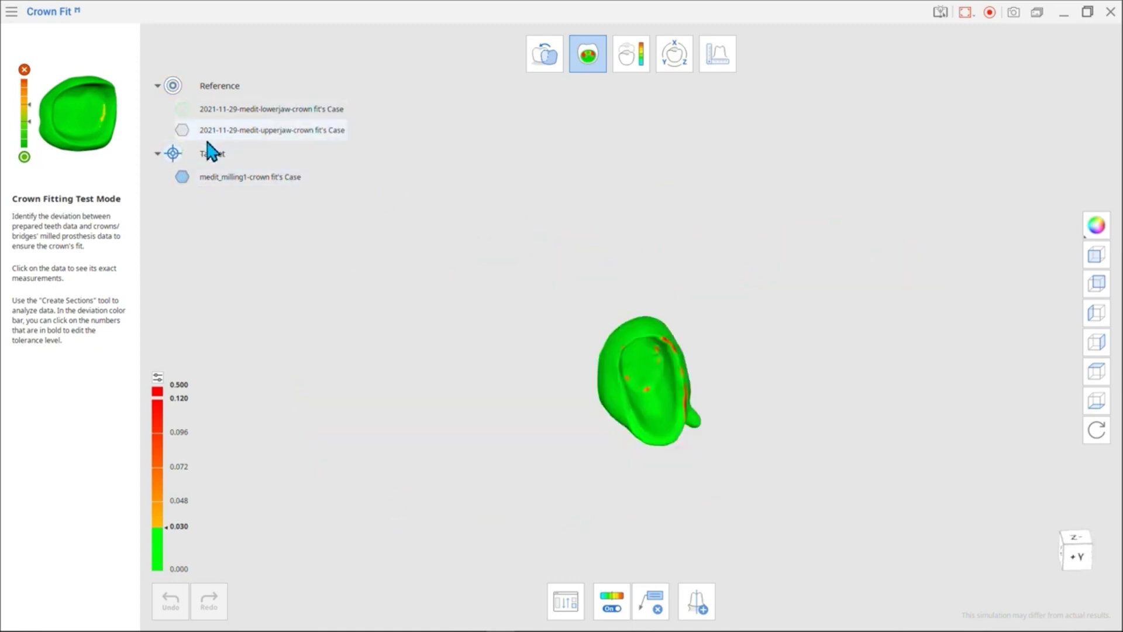
pyautogui.scroll(5, 680, 402)
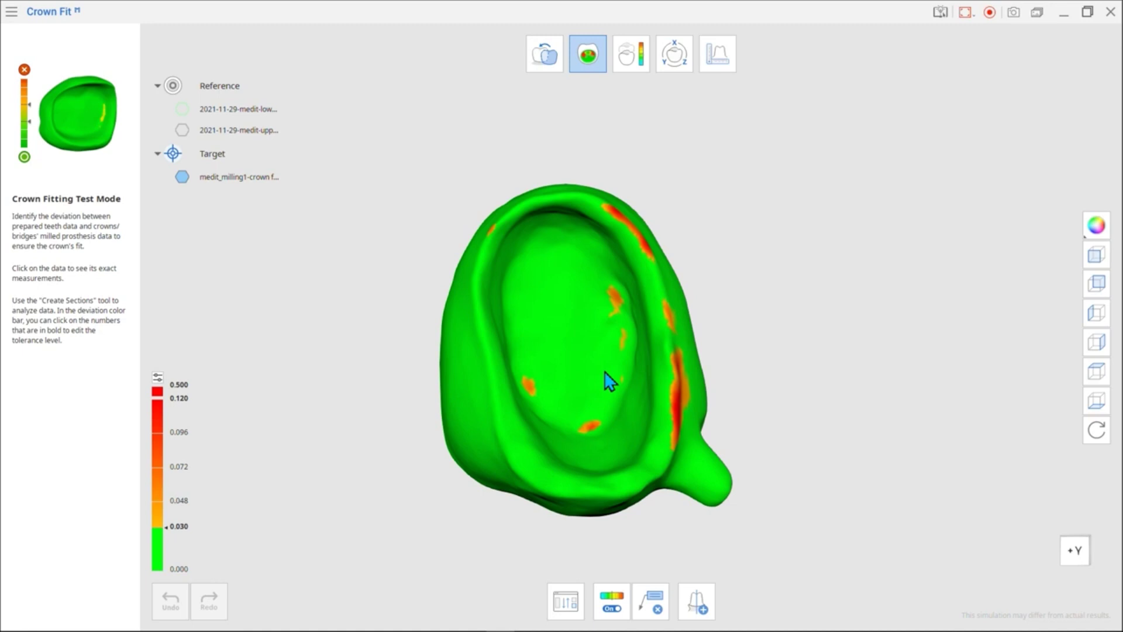
pyautogui.click(595, 412)
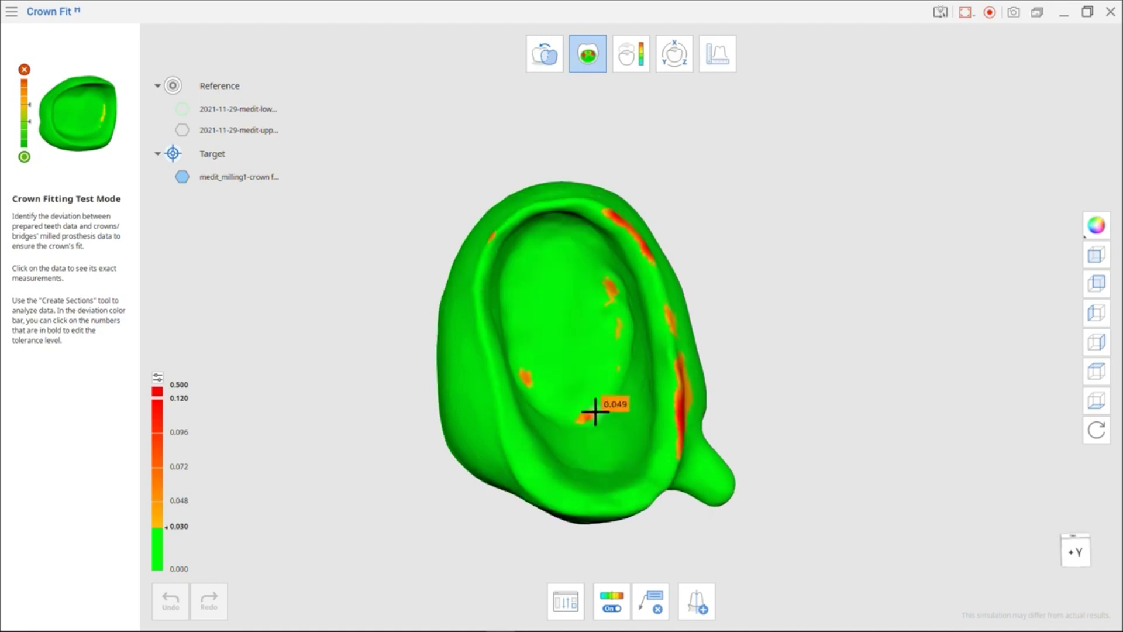
pyautogui.click(589, 416)
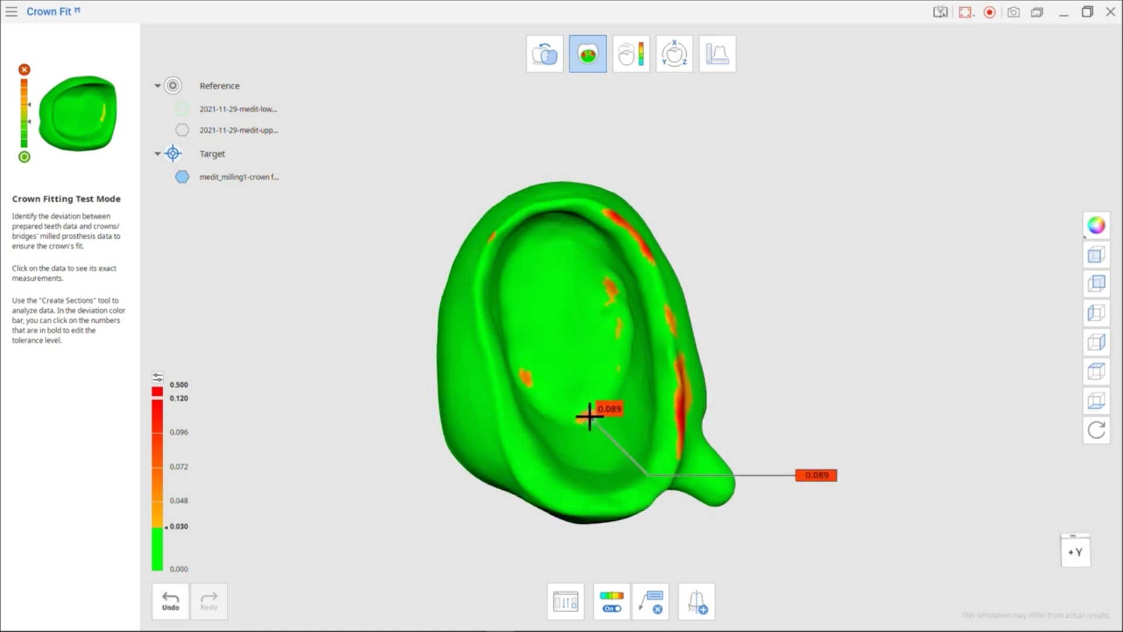
pyautogui.click(526, 380)
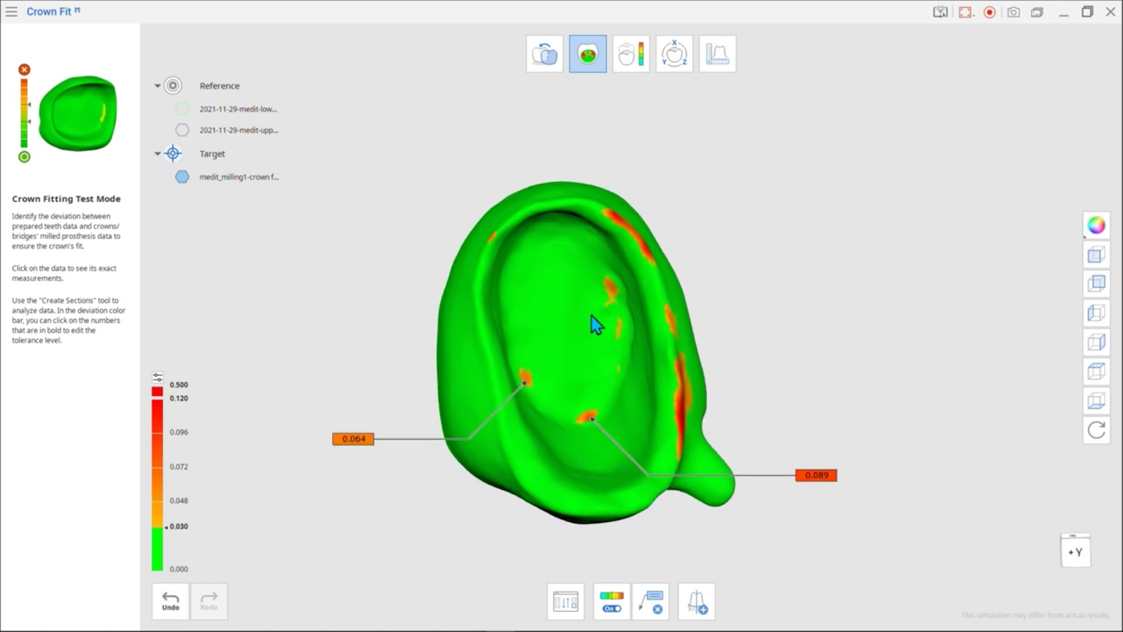
pyautogui.click(610, 285)
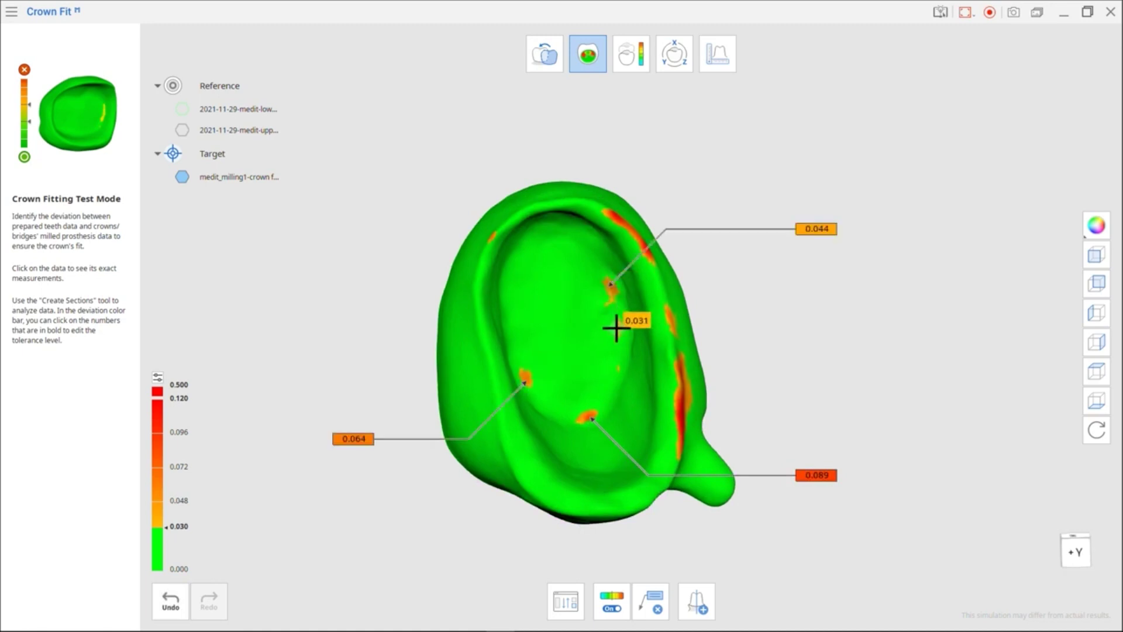
pyautogui.click(618, 326)
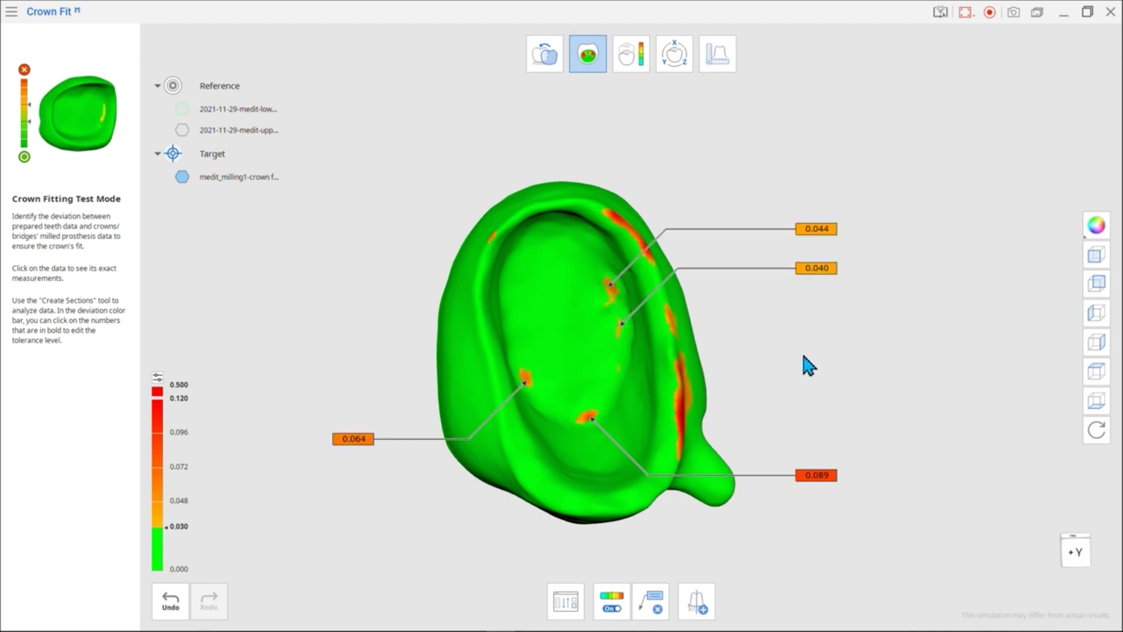
pyautogui.moveTo(804, 356)
pyautogui.mouseDown(button='right')
pyautogui.moveTo(808, 327)
pyautogui.moveTo(793, 358)
pyautogui.moveTo(804, 360)
pyautogui.mouseUp(button='right')
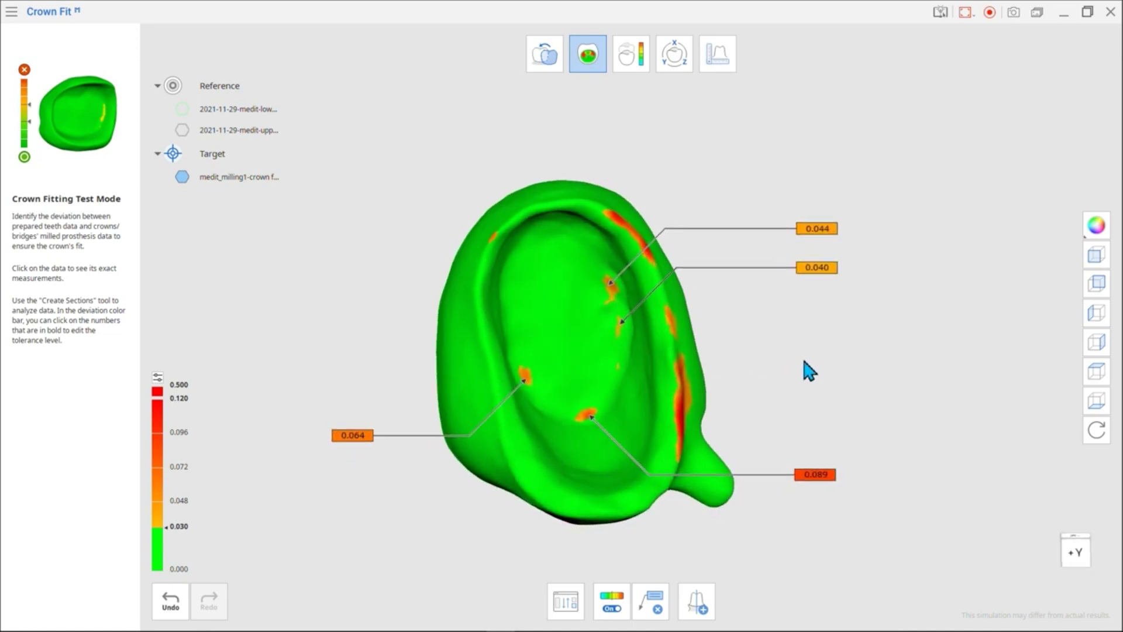
# Show the upper jaw scan again and make it semi-transparent around the labelled prosthesis
pyautogui.moveTo(717, 246); pyautogui.dragTo(310, 147, button='right')
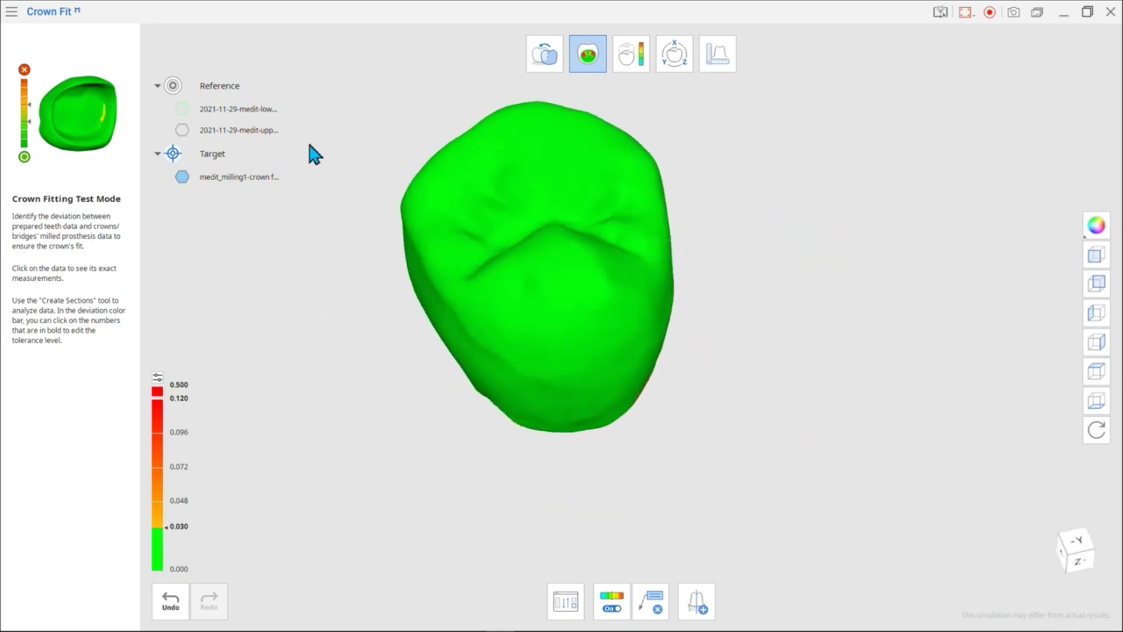
pyautogui.click(182, 129)
pyautogui.moveTo(570, 257); pyautogui.dragTo(587, 293, button='right')
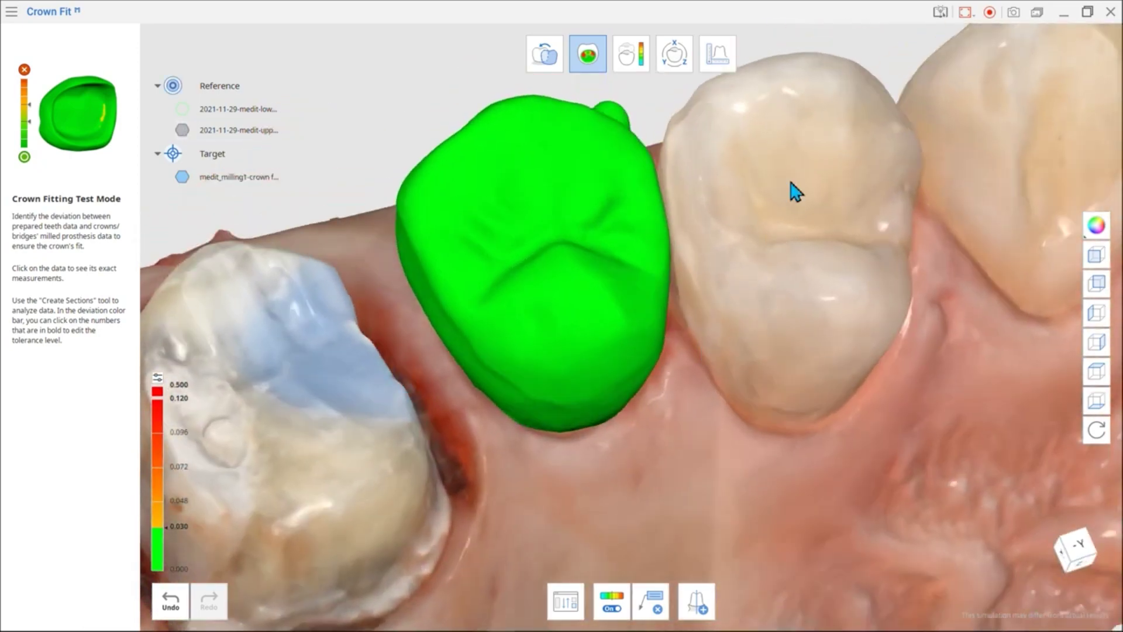
pyautogui.moveTo(791, 181); pyautogui.dragTo(515, 296, button='right')
pyautogui.click(276, 131)
pyautogui.moveTo(587, 228); pyautogui.dragTo(819, 247, button='right')
pyautogui.scroll(-4, 524, 242)
pyautogui.moveTo(762, 270); pyautogui.dragTo(669, 443, button='right')
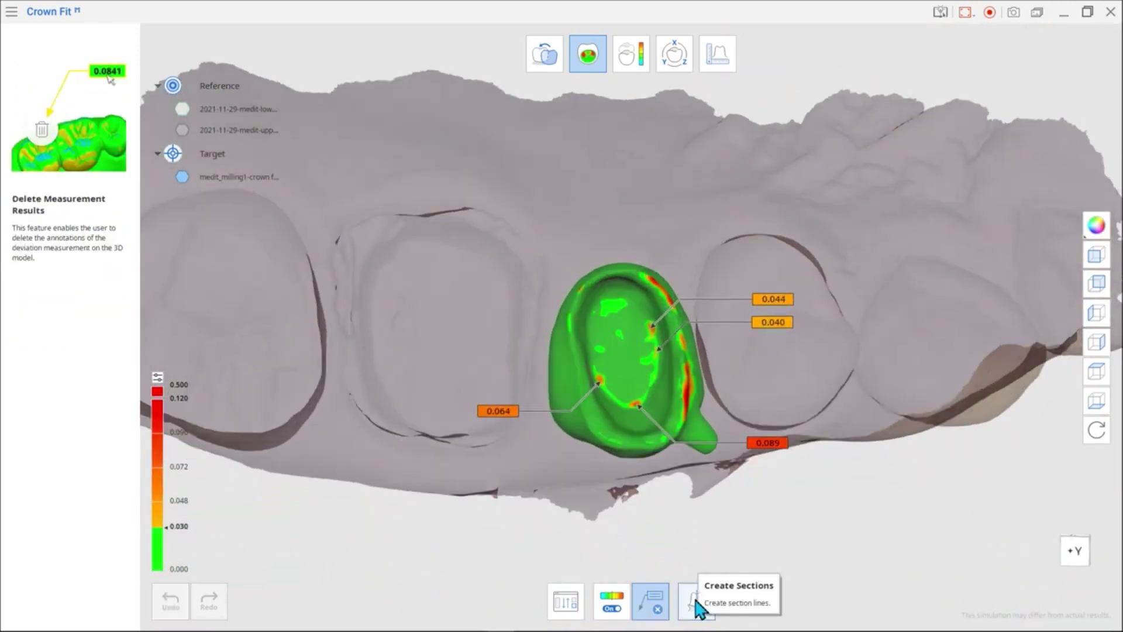
# Create a cross-section through the milled prosthesis, and hide the prosthesis and upper jaw to examine only the section outlines
pyautogui.click(697, 604)
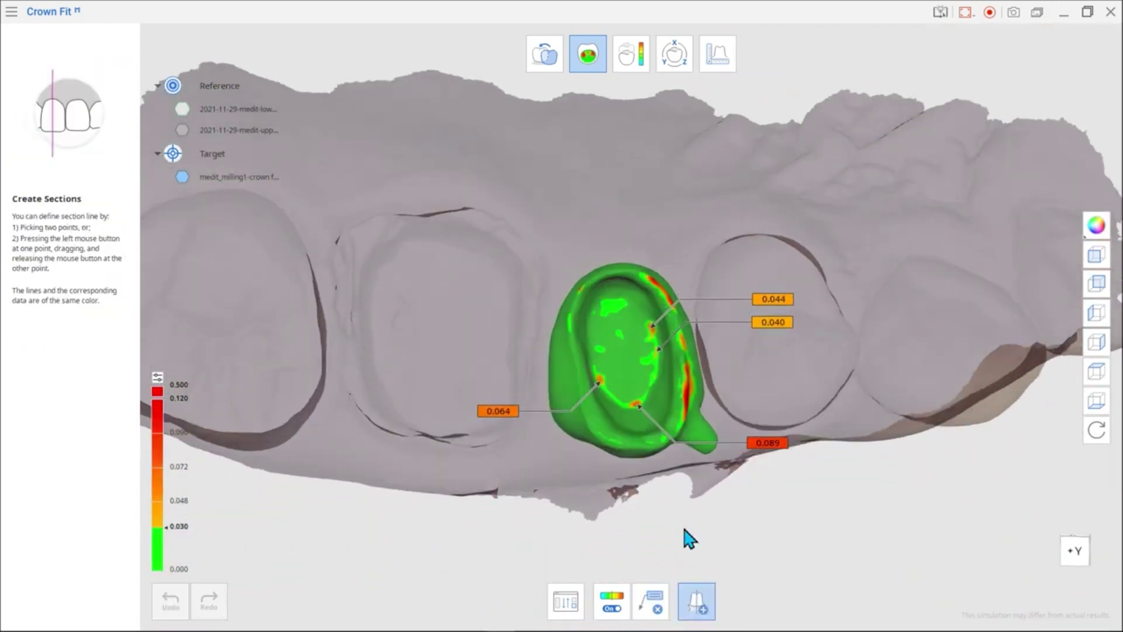
pyautogui.moveTo(605, 118); pyautogui.dragTo(649, 534)
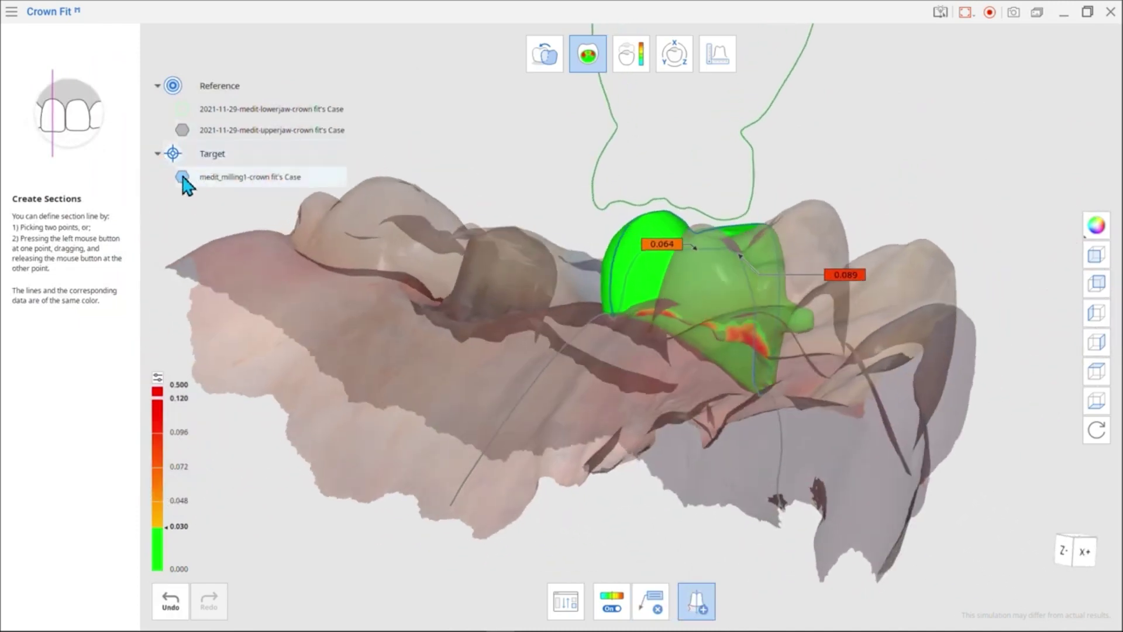
pyautogui.click(182, 176)
pyautogui.click(183, 129)
pyautogui.scroll(8, 672, 298)
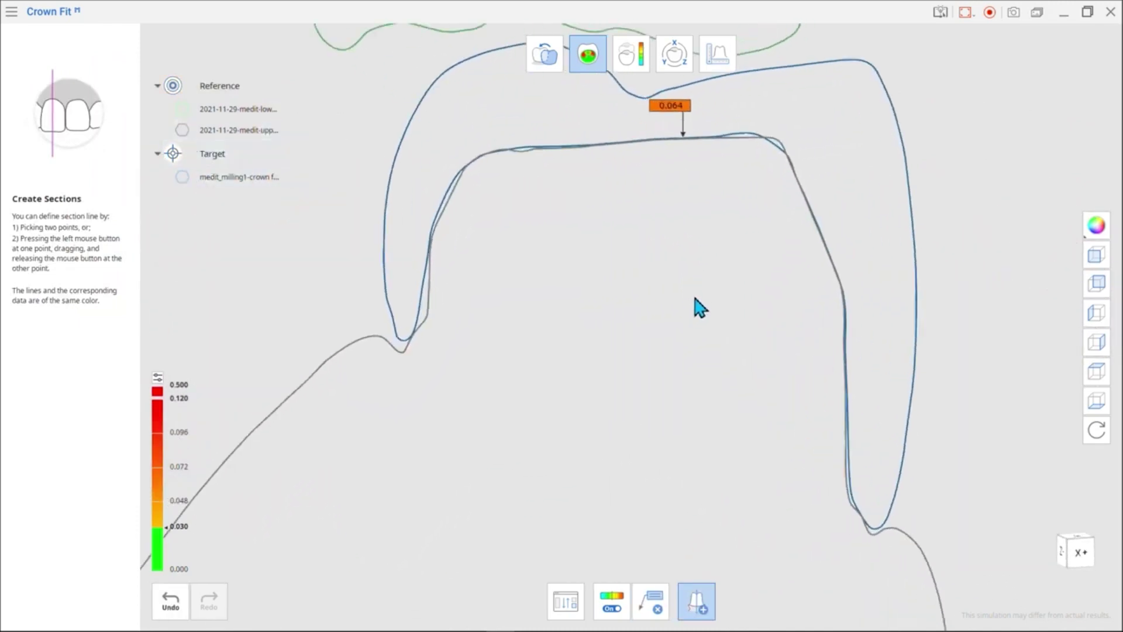
pyautogui.moveTo(693, 228); pyautogui.dragTo(714, 198, button='right')
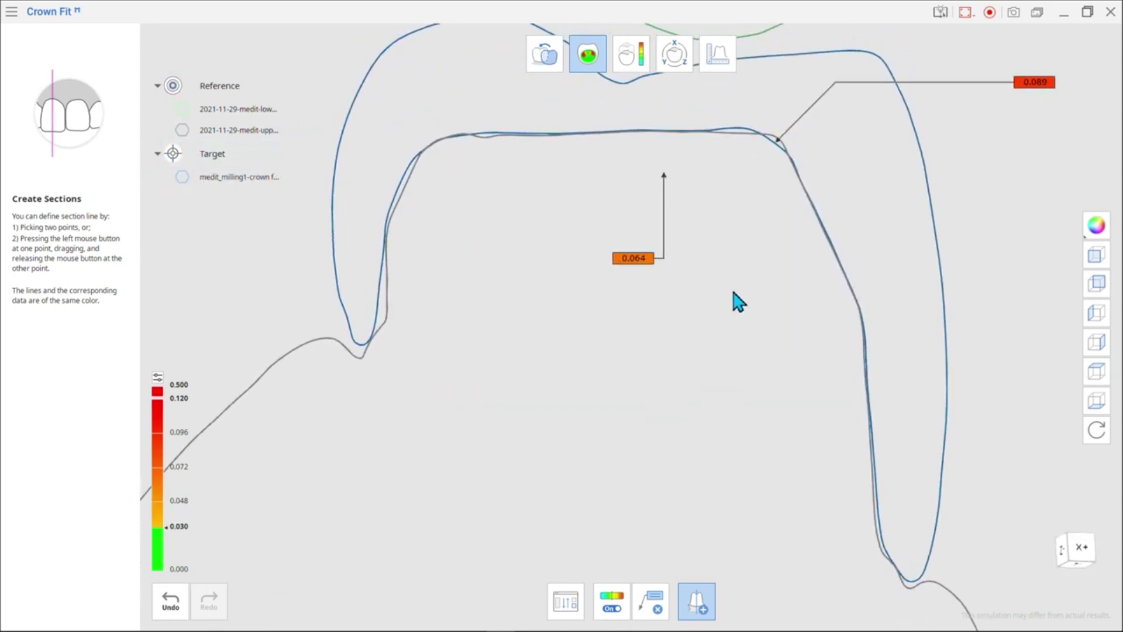
pyautogui.scroll(-6, 731, 298)
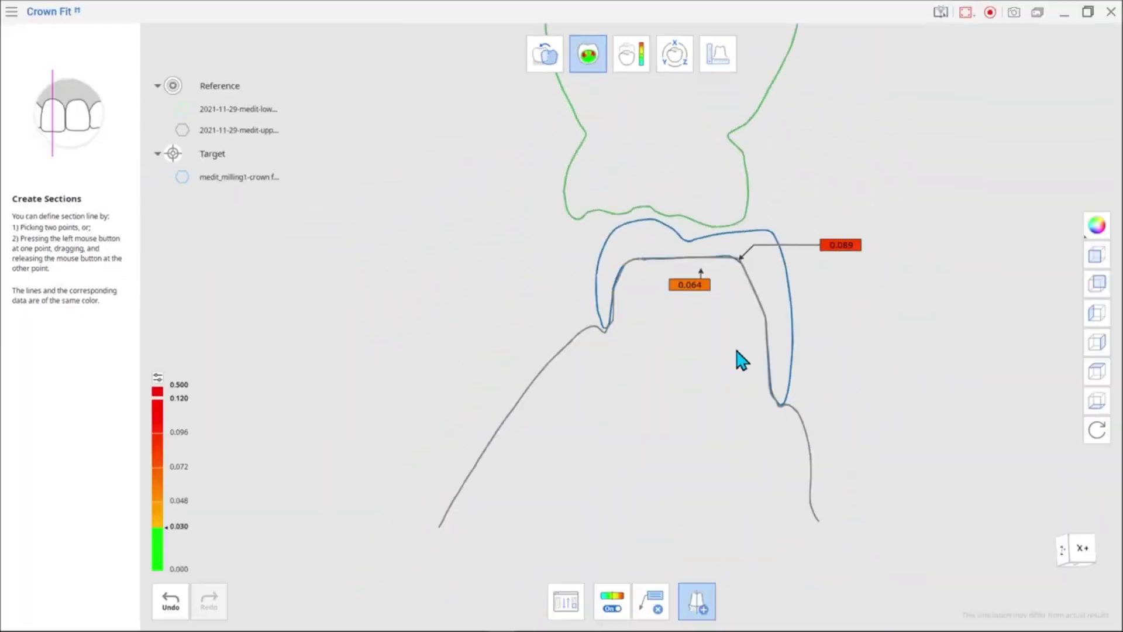
# Switch to Deviation Display Mode and inspect the milled prosthesis's deviation from the CAD crown on the occlusal surface
pyautogui.click(630, 56)
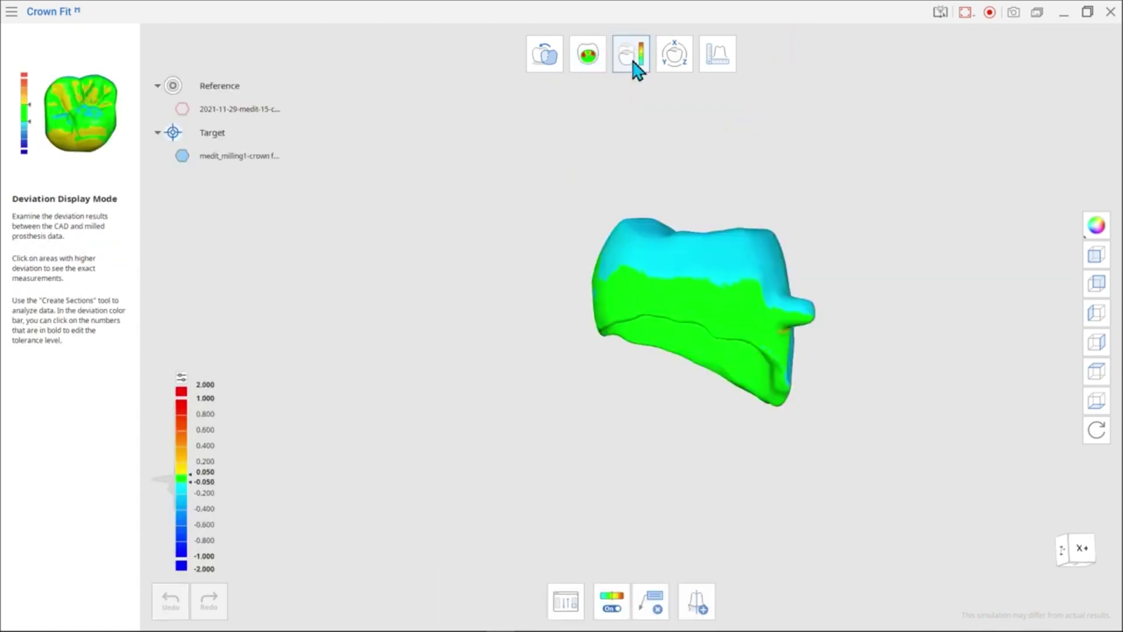
pyautogui.moveTo(706, 406); pyautogui.dragTo(725, 466, button='right')
pyautogui.moveTo(725, 466); pyautogui.dragTo(712, 488, button='middle')
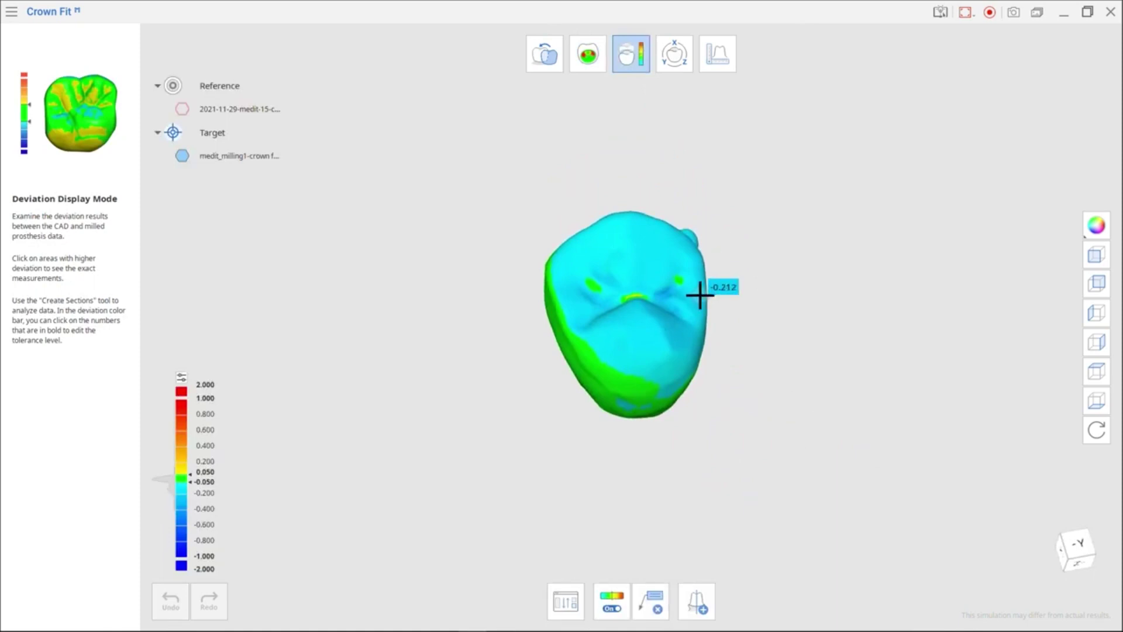
pyautogui.moveTo(700, 296)
pyautogui.mouseDown(button='right')
pyautogui.moveTo(757, 221)
pyautogui.moveTo(503, 306)
pyautogui.moveTo(656, 394)
pyautogui.moveTo(677, 427)
pyautogui.moveTo(666, 242)
pyautogui.moveTo(630, 536)
pyautogui.moveTo(666, 386)
pyautogui.moveTo(556, 441)
pyautogui.moveTo(723, 424)
pyautogui.moveTo(704, 296)
pyautogui.moveTo(462, 321)
pyautogui.moveTo(539, 311)
pyautogui.moveTo(745, 328)
pyautogui.moveTo(747, 344)
pyautogui.moveTo(696, 289)
pyautogui.mouseUp(button='right')
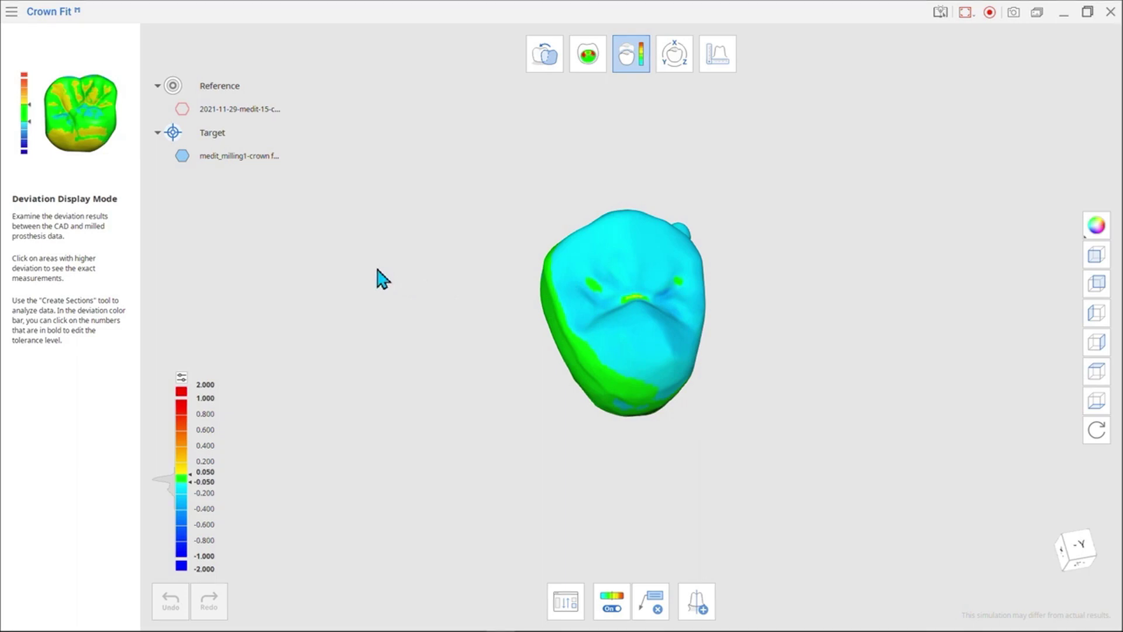
pyautogui.moveTo(789, 330); pyautogui.dragTo(717, 334, button='right')
pyautogui.scroll(2, 695, 345)
pyautogui.moveTo(687, 353); pyautogui.dragTo(723, 402, button='middle')
pyautogui.moveTo(724, 402); pyautogui.dragTo(777, 344, button='right')
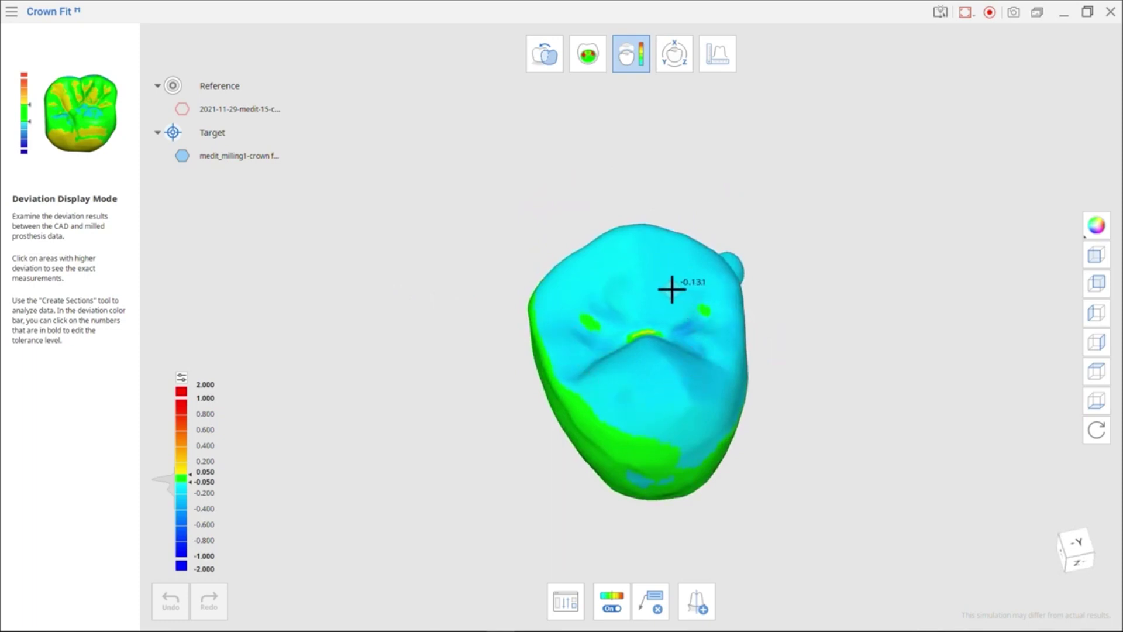
# Pin deviation labels on the milled prosthesis's occlusal surface, the yellow spot in its central groove, and its green side wall
pyautogui.click(644, 268)
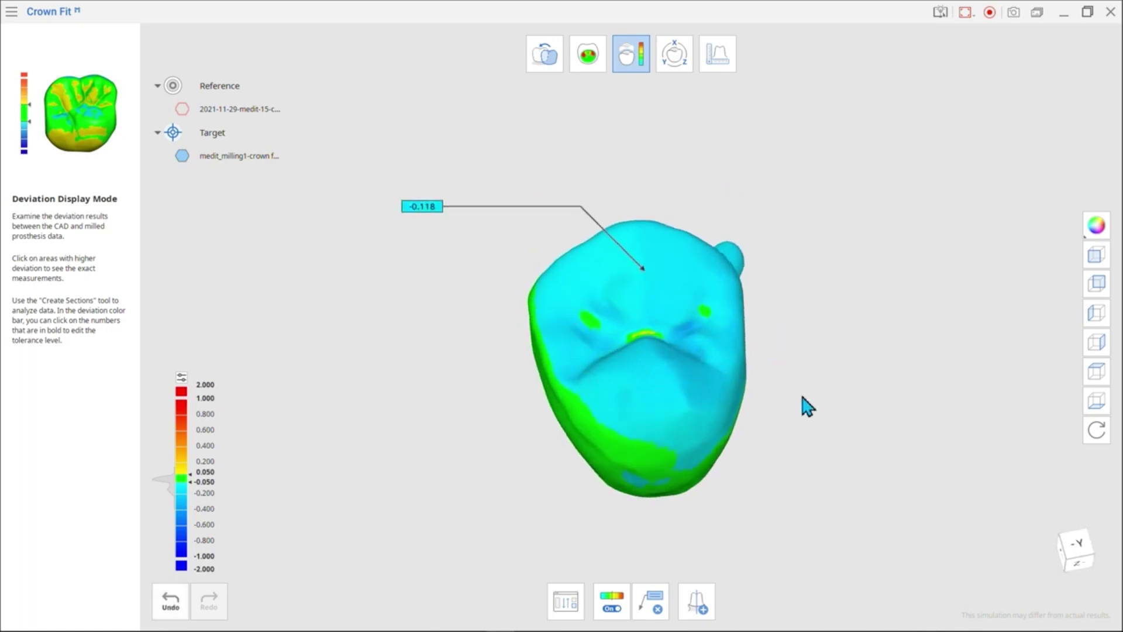
pyautogui.moveTo(807, 404); pyautogui.dragTo(769, 468, button='right')
pyautogui.click(647, 333)
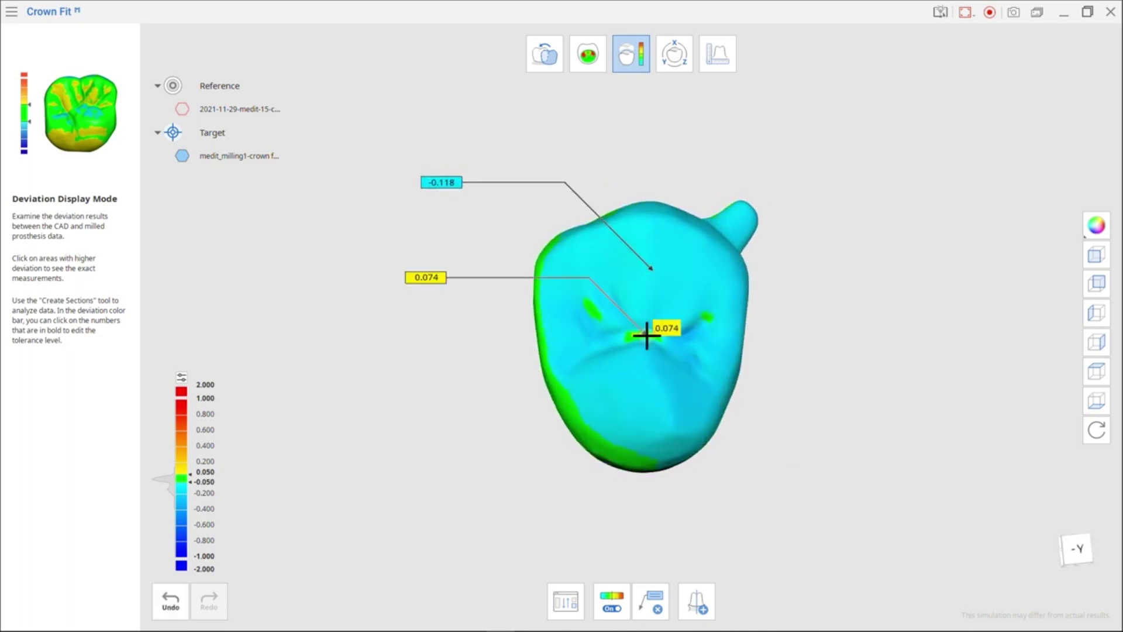
pyautogui.moveTo(867, 472); pyautogui.dragTo(907, 466, button='right')
pyautogui.moveTo(604, 412); pyautogui.dragTo(660, 373, button='right')
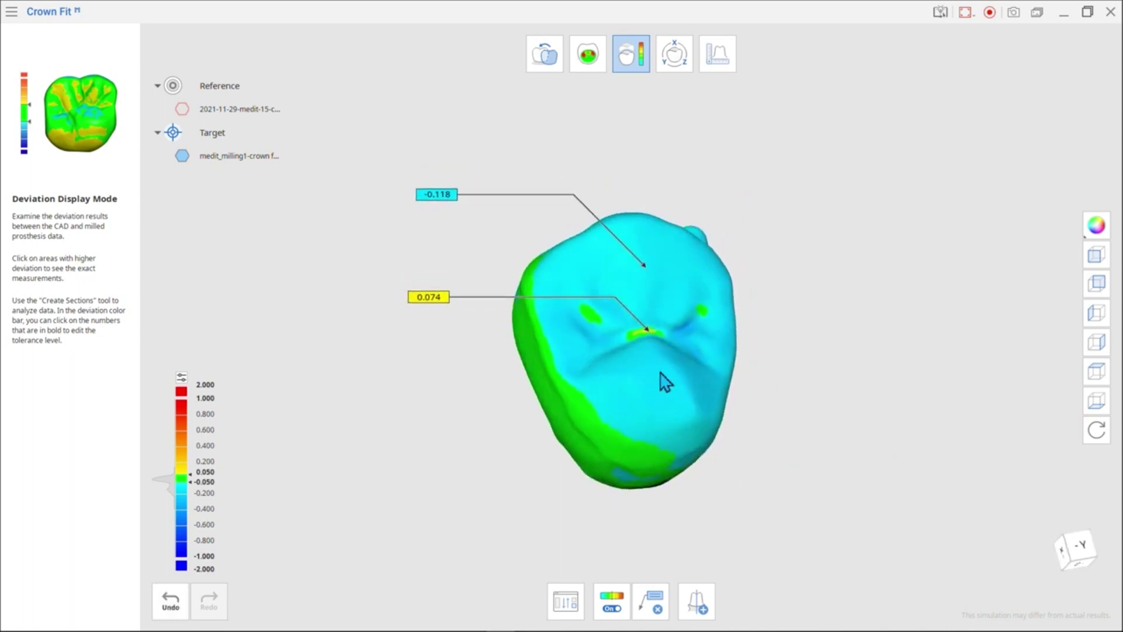
pyautogui.click(573, 408)
# Pin deviation labels on two orange spots of the milled prosthesis's inner surface
pyautogui.moveTo(574, 409); pyautogui.dragTo(738, 244, button='right')
pyautogui.click(692, 356)
pyautogui.click(692, 447)
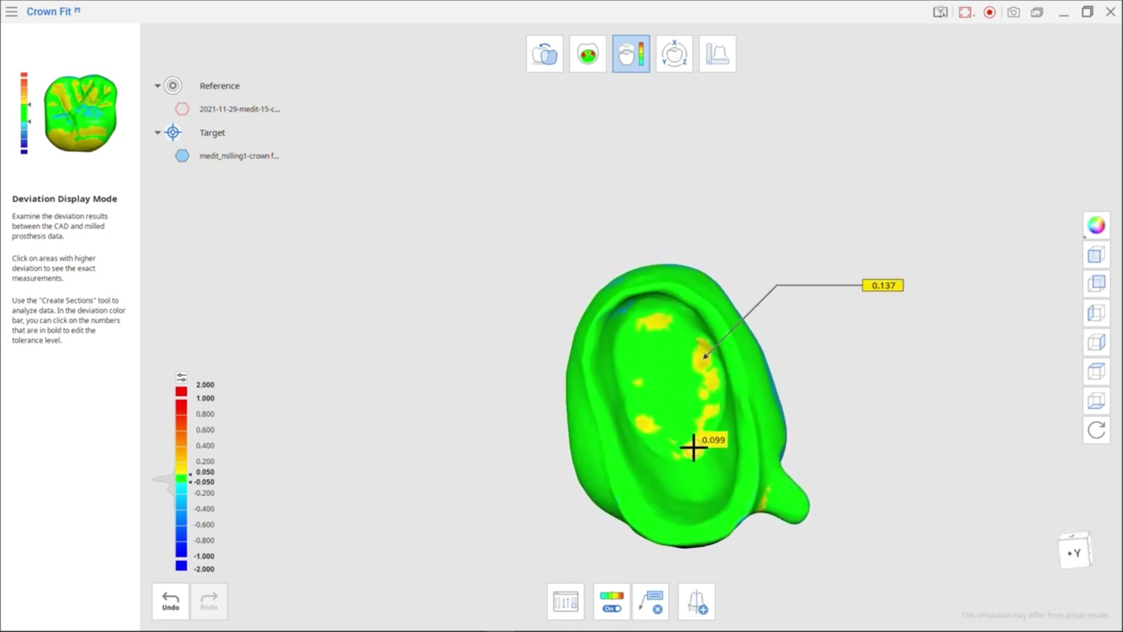
pyautogui.moveTo(692, 446); pyautogui.dragTo(741, 462, button='right')
# Record a video of the Data Display Area and capture an image of the region around the labelled crown
pyautogui.click(966, 13)
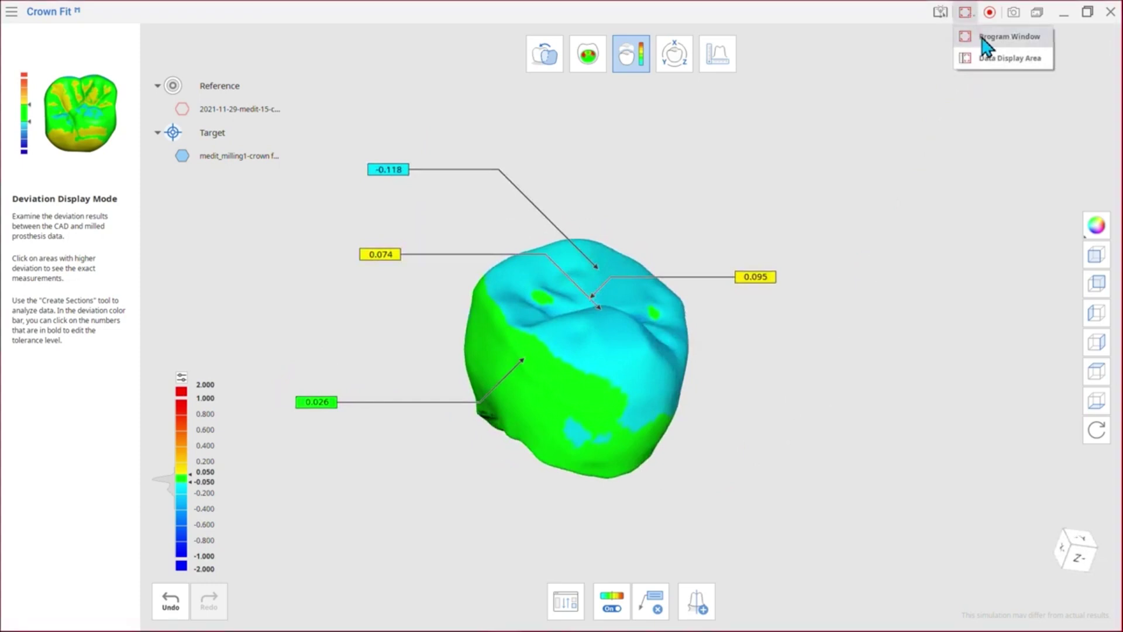
pyautogui.click(990, 63)
pyautogui.click(994, 16)
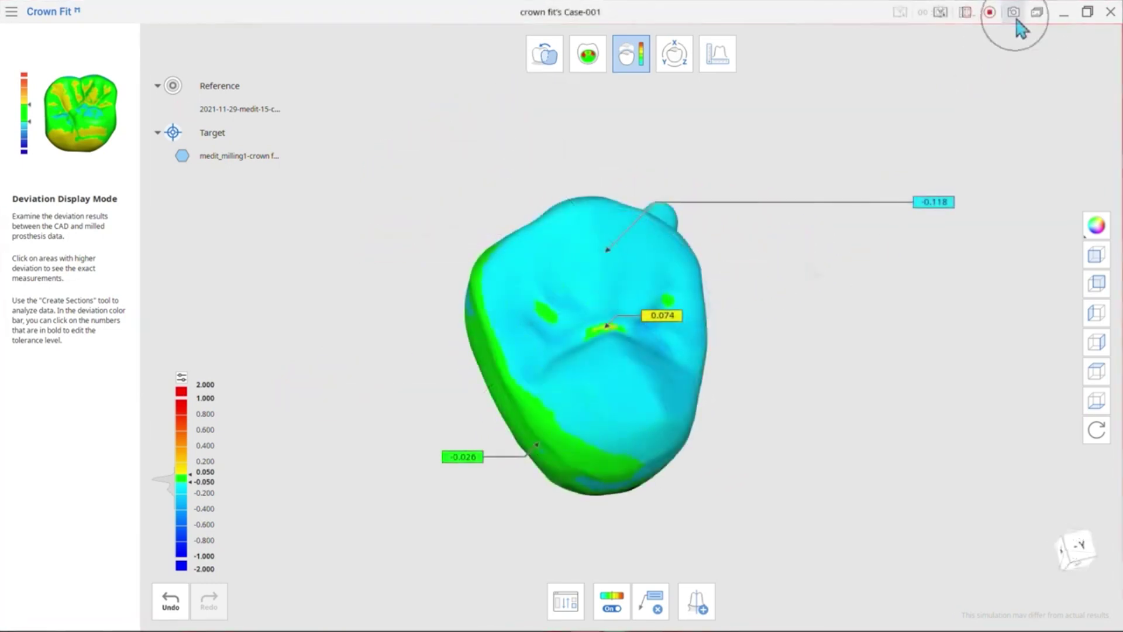
pyautogui.click(1014, 13)
pyautogui.moveTo(341, 120); pyautogui.dragTo(1016, 546)
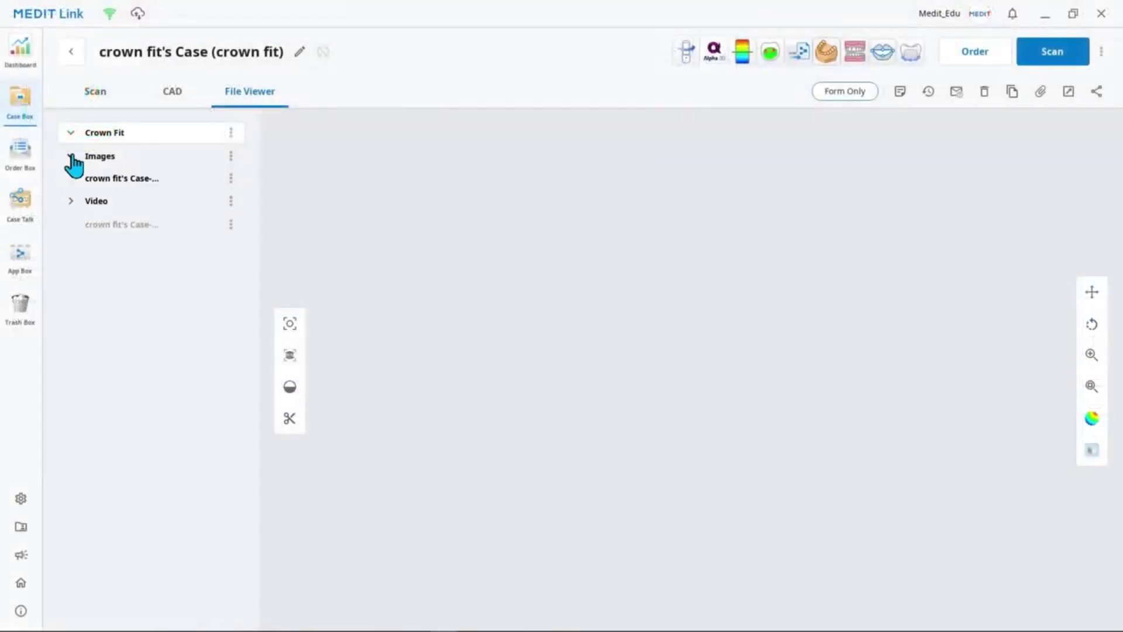
# Switch to Medit Link and view the case's captured crown image and the recorded video 20211221_141306.mkv
pyautogui.click(136, 182)
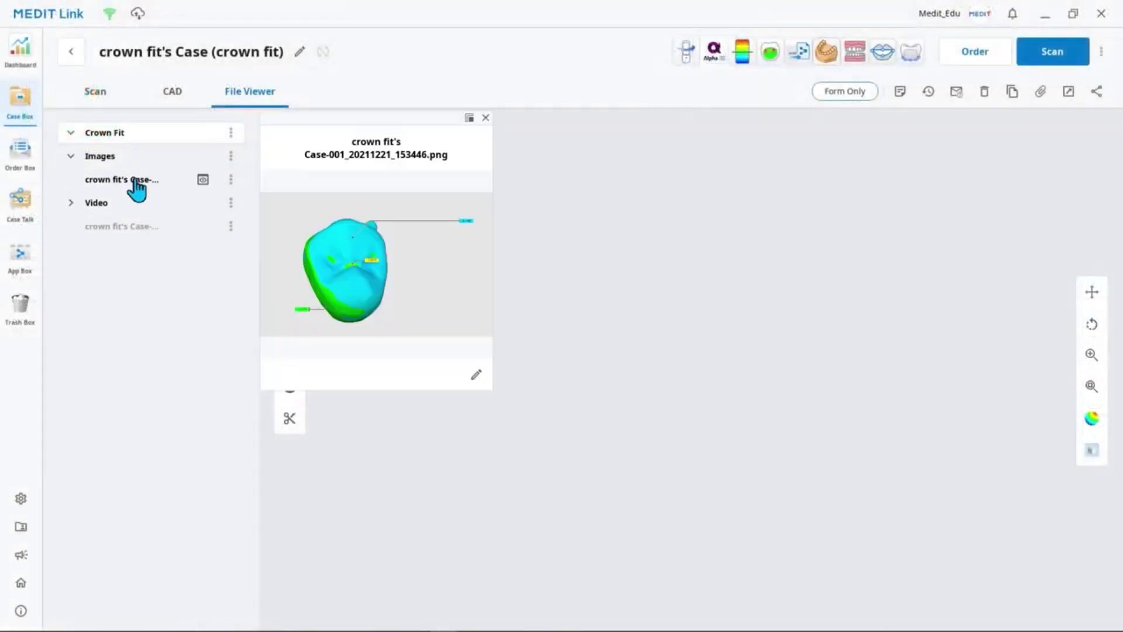
pyautogui.click(79, 206)
pyautogui.click(114, 226)
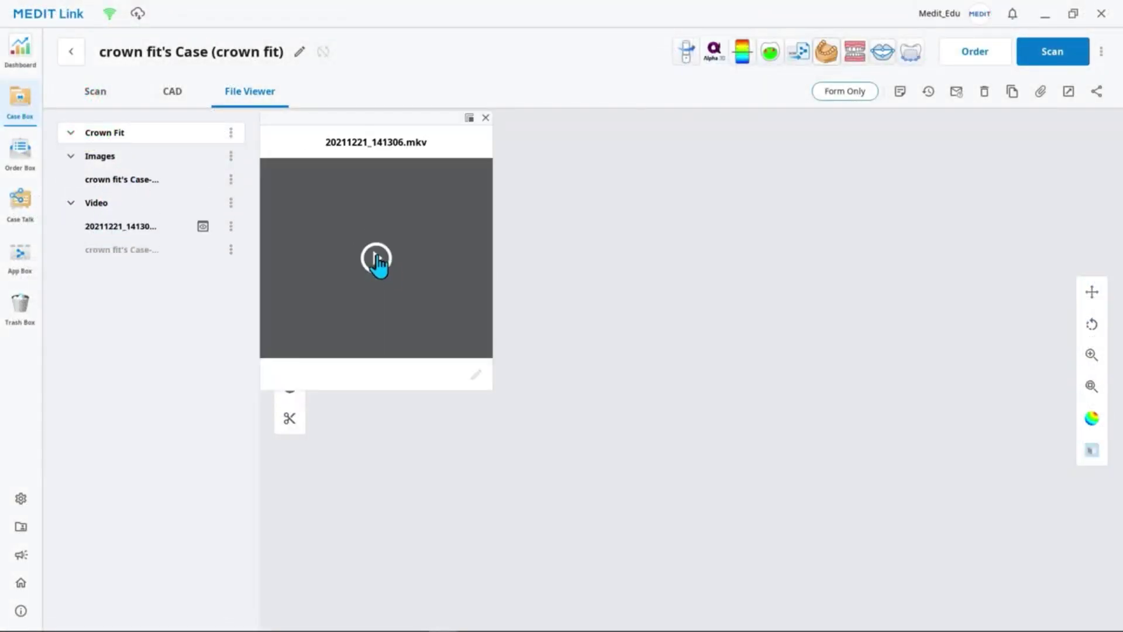
pyautogui.click(377, 257)
pyautogui.doubleClick(376, 254)
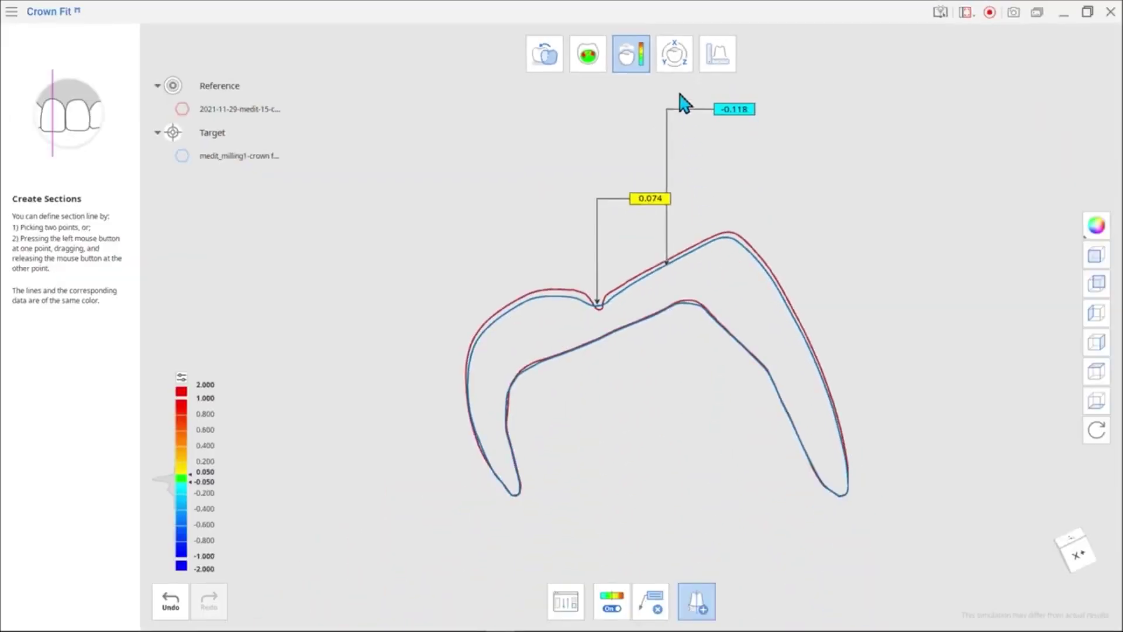
# Return to Crown Fit and load the 2021-11-29-medit-15-crown_cad data into Transformation Mode
pyautogui.click(681, 63)
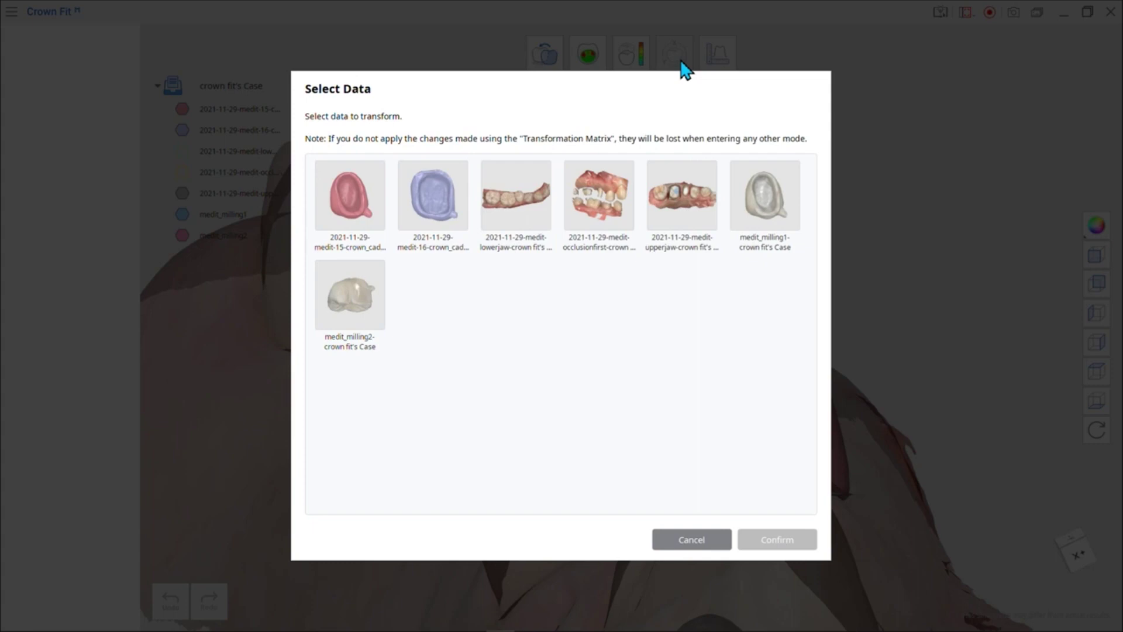
pyautogui.click(354, 207)
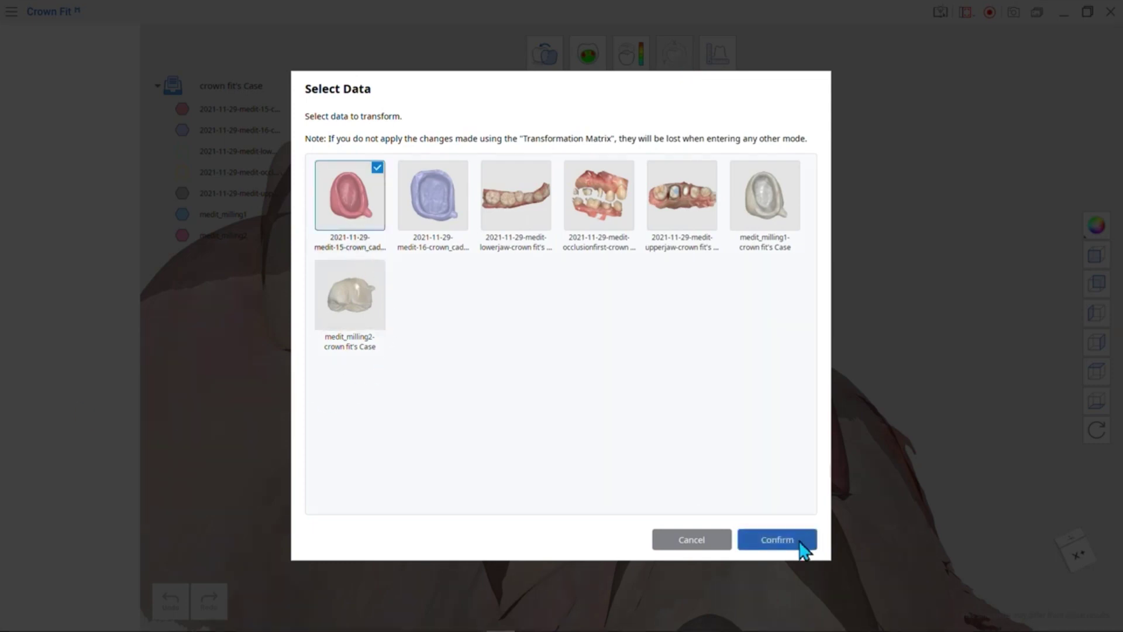
pyautogui.click(798, 540)
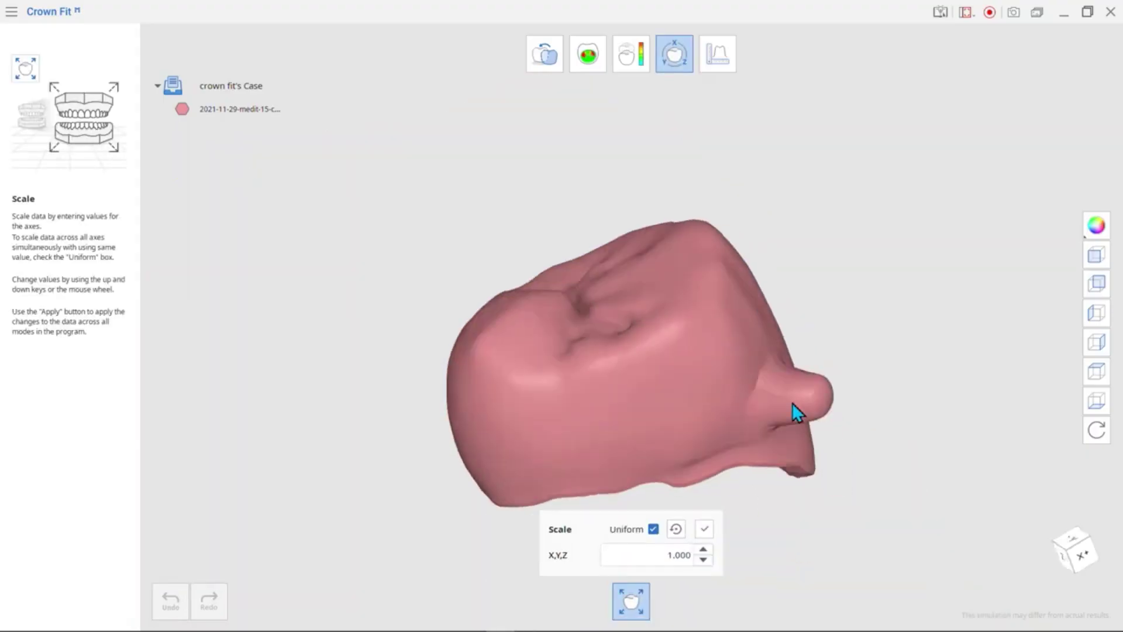
# Turn off uniform scaling and test an X scale of 1.8 on the crown before returning it to 1.0
pyautogui.scroll(-4, 702, 400)
pyautogui.moveTo(703, 399); pyautogui.dragTo(688, 368, button='right')
pyautogui.moveTo(688, 369); pyautogui.dragTo(621, 308, button='middle')
pyautogui.moveTo(621, 308); pyautogui.dragTo(532, 406, button='right')
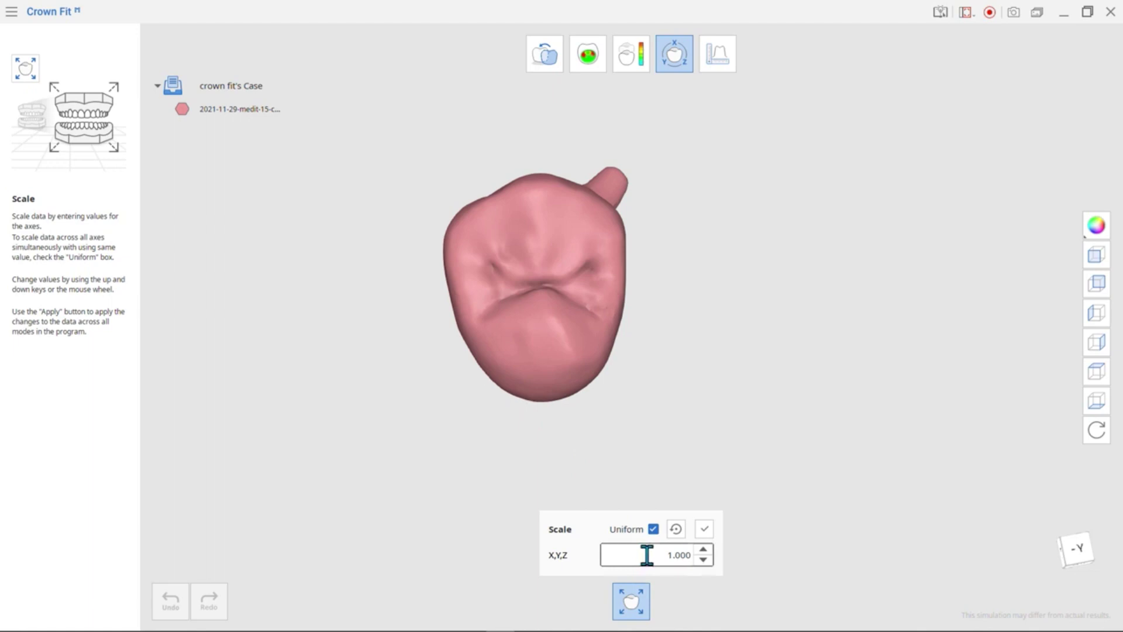
pyautogui.click(653, 529)
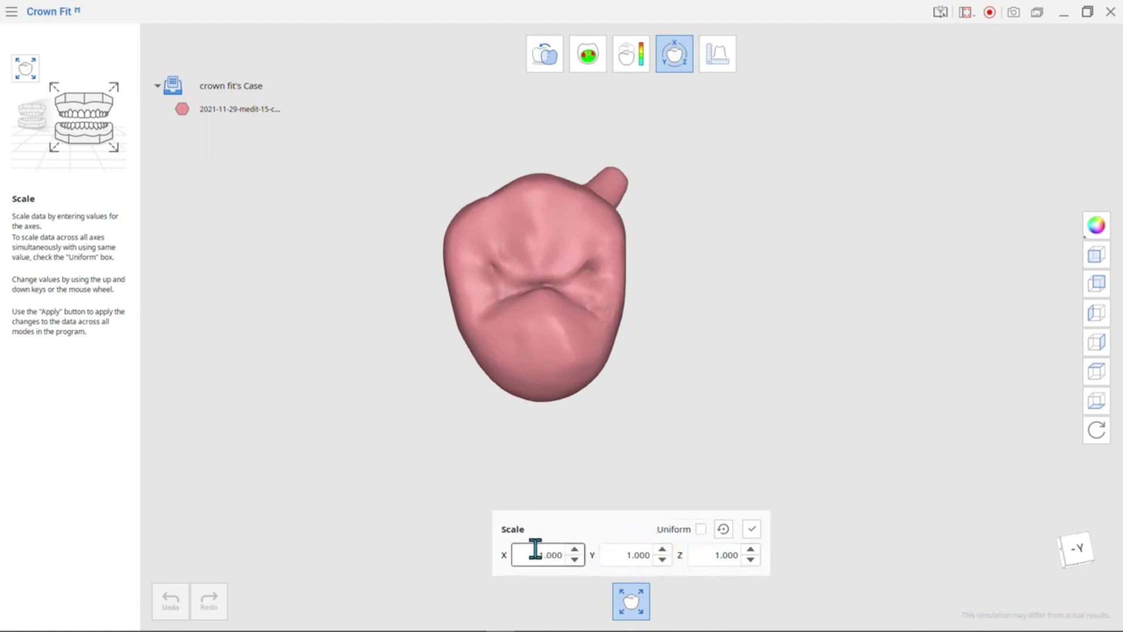
pyautogui.scroll(8, 579, 553)
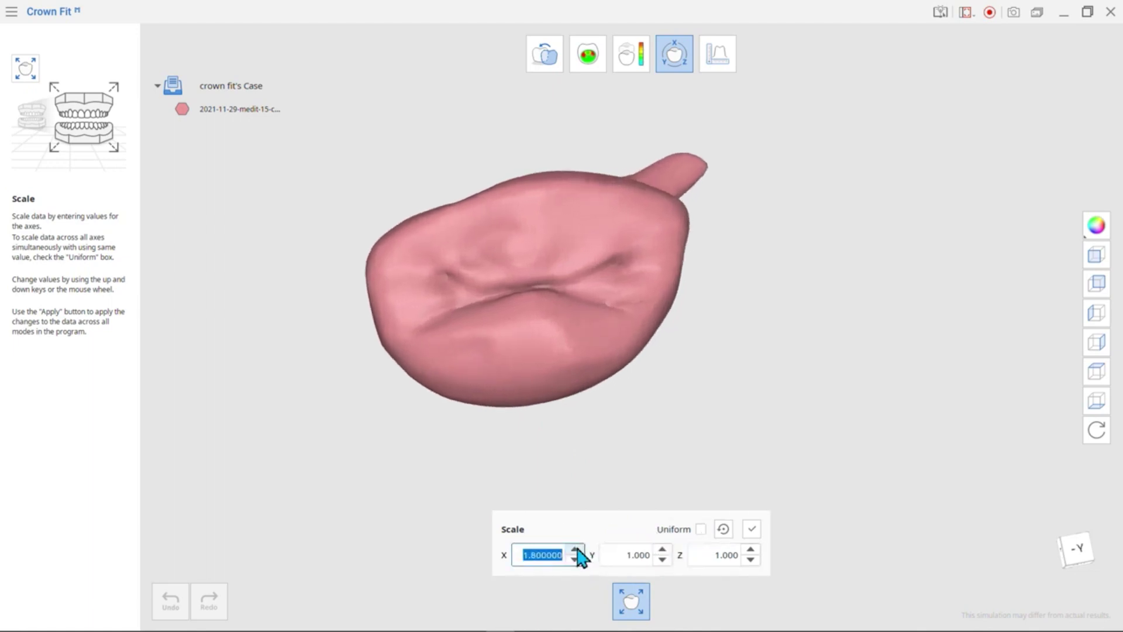
pyautogui.scroll(-8, 579, 555)
# Test Y and Z stretching on the crown, up to 2.5 and 1.4, ending with Y at 1.3 and Z at 1.0
pyautogui.scroll(4, 667, 559)
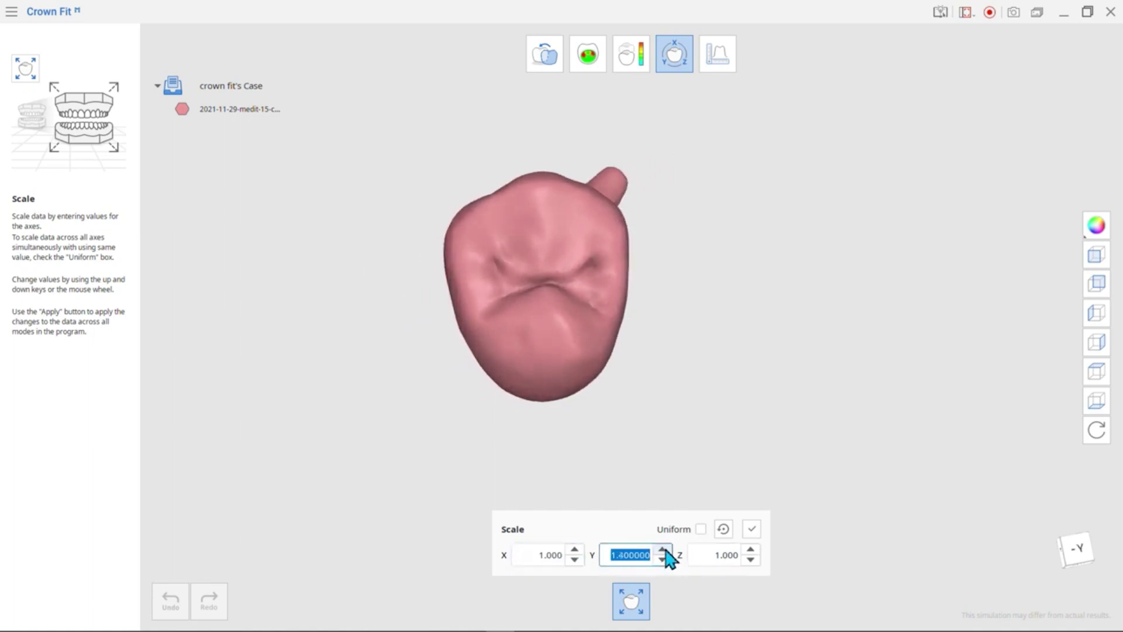
pyautogui.scroll(11, 666, 551)
pyautogui.moveTo(620, 380); pyautogui.dragTo(630, 284, button='right')
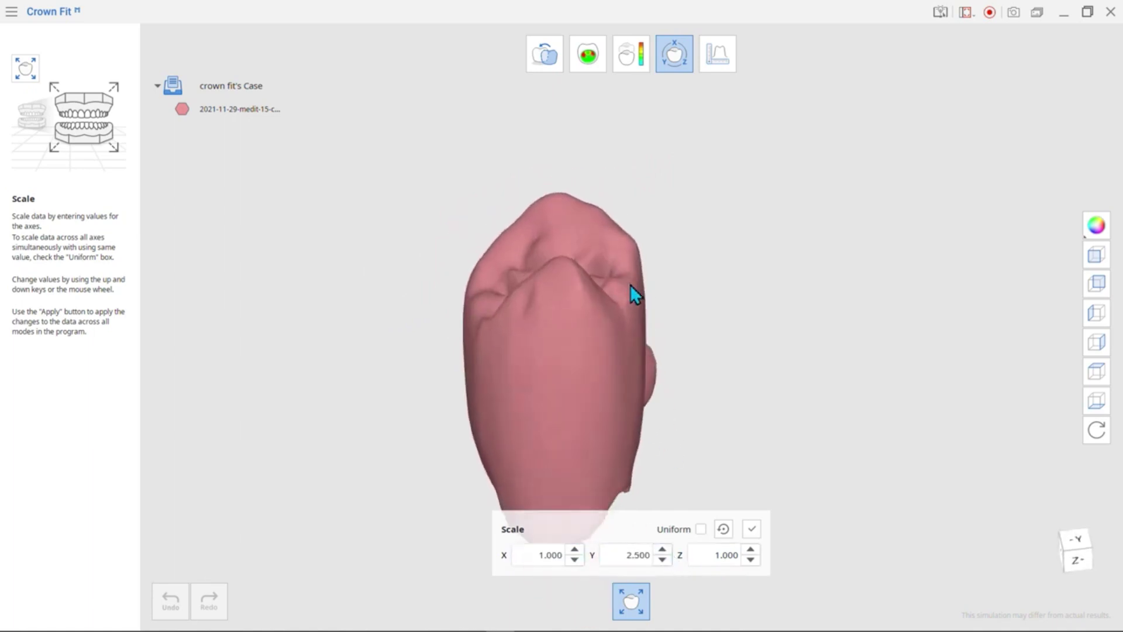
pyautogui.scroll(-12, 667, 562)
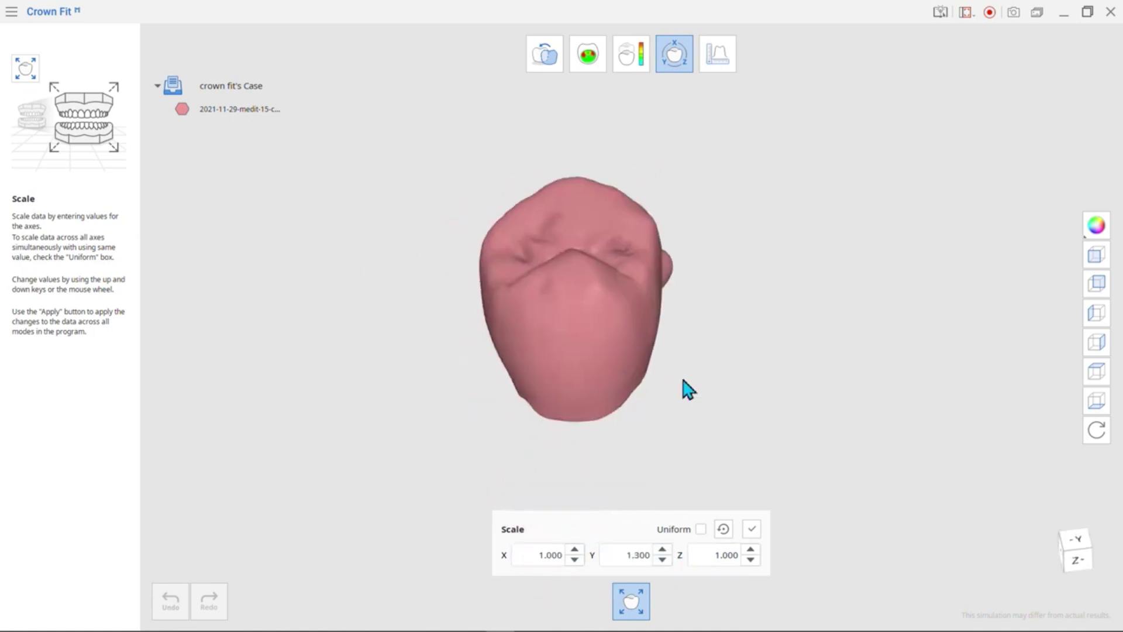
pyautogui.scroll(4, 758, 558)
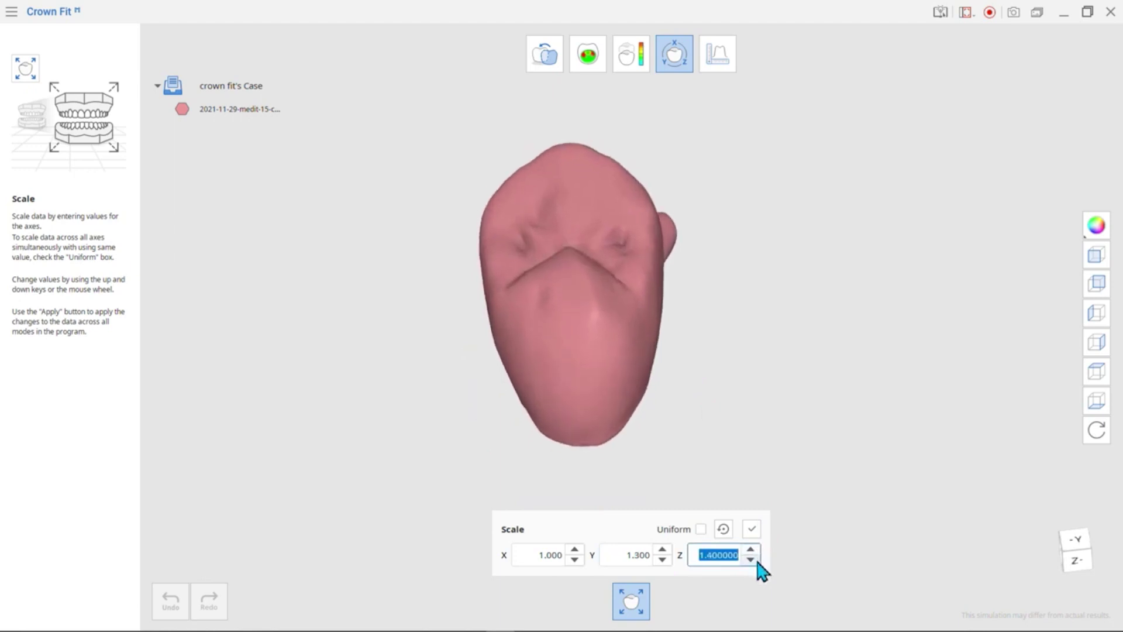
pyautogui.scroll(-4, 759, 563)
# Apply the non-uniform scale to the crown, inspect it, and undo the scaling
pyautogui.click(752, 529)
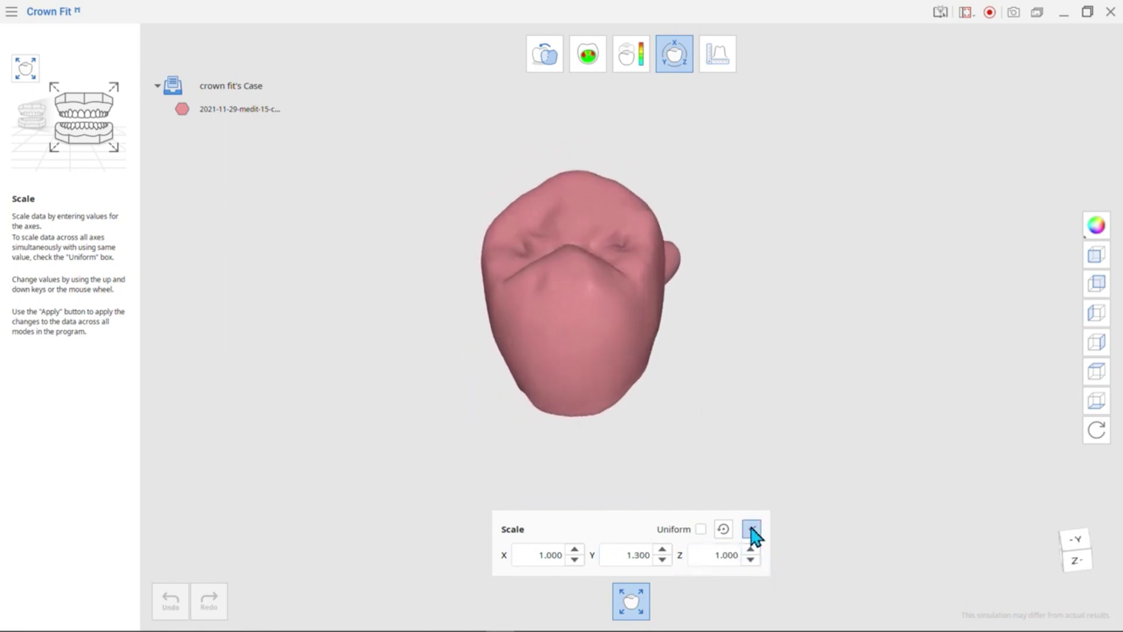
pyautogui.click(701, 354)
pyautogui.moveTo(620, 344); pyautogui.dragTo(605, 252, button='right')
pyautogui.click(172, 602)
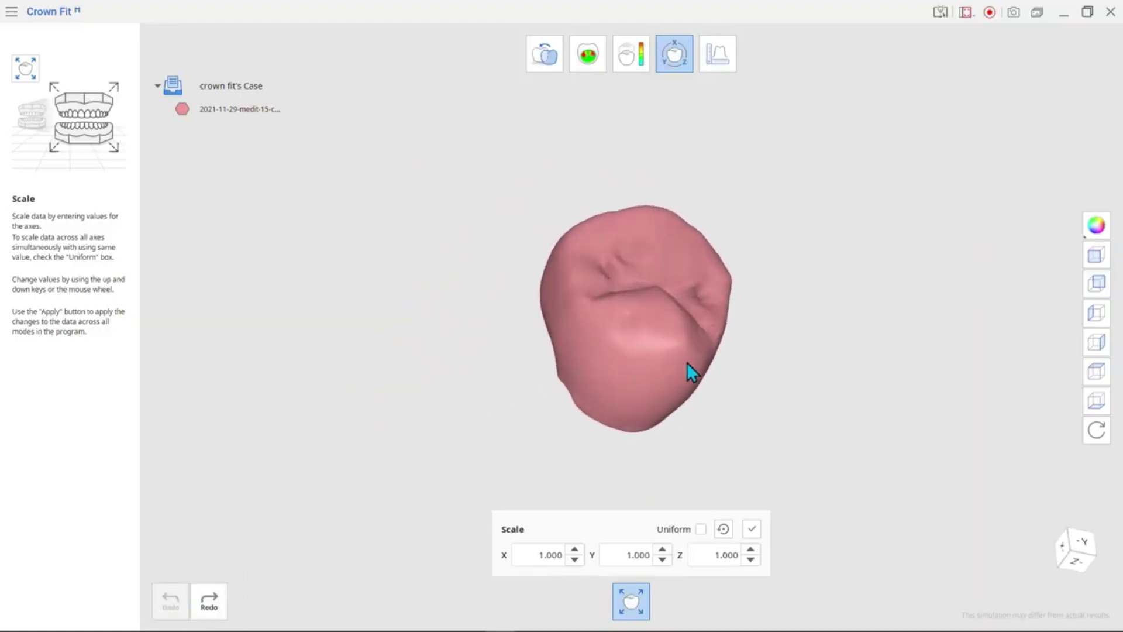
# Preview an X scale of 1.7 on the crown and leave the Scale tool without applying it
pyautogui.scroll(7, 577, 555)
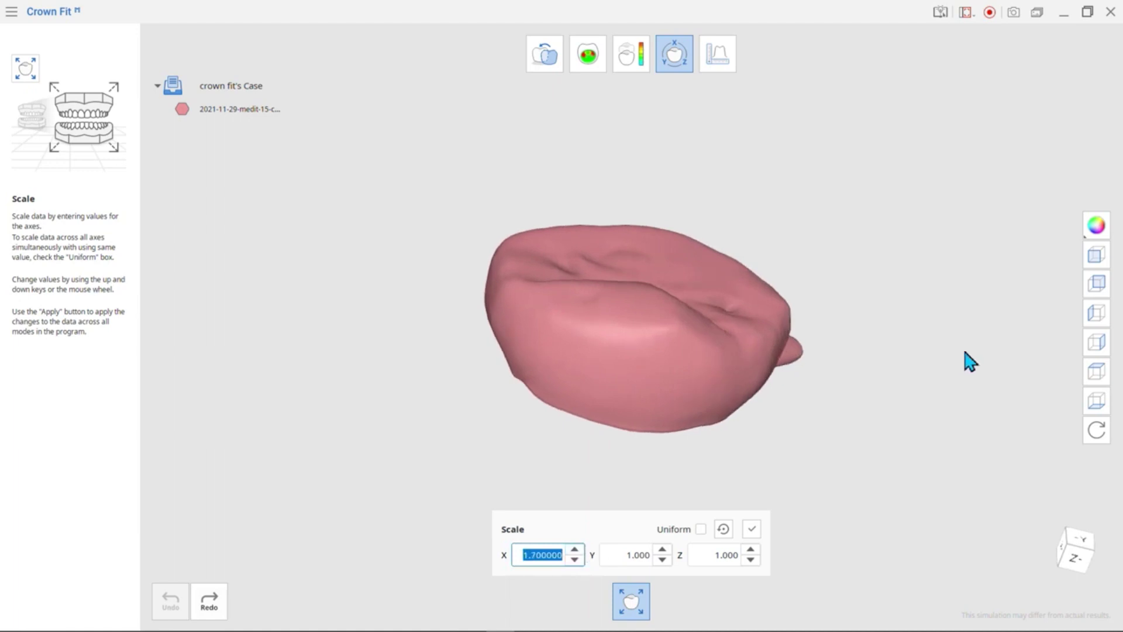
pyautogui.moveTo(968, 359); pyautogui.dragTo(690, 450, button='right')
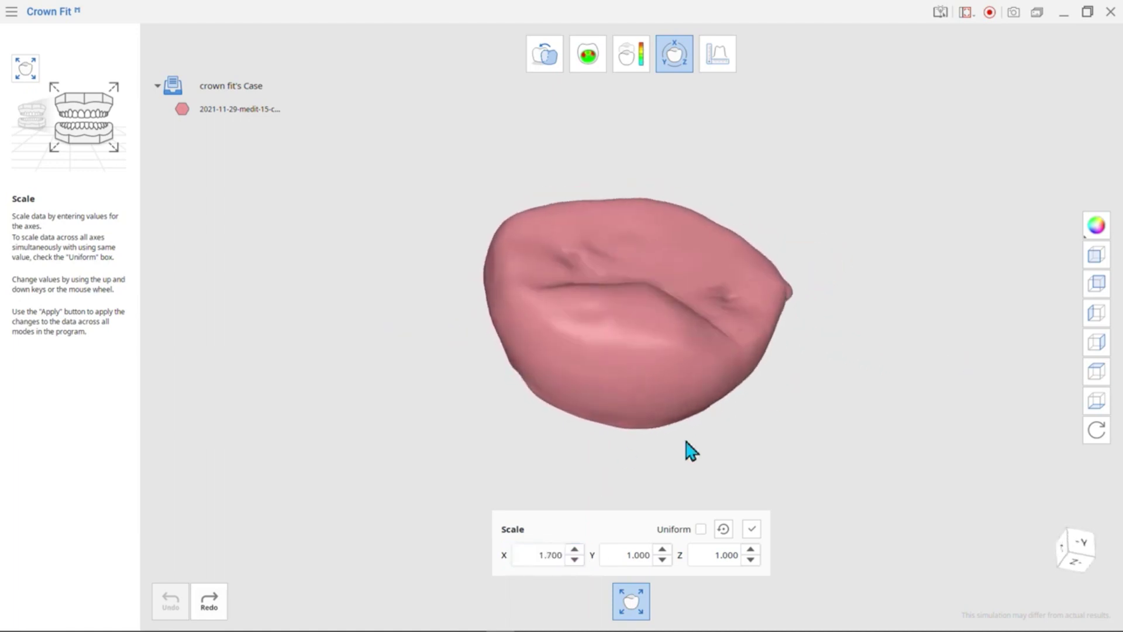
pyautogui.click(633, 599)
pyautogui.moveTo(725, 409); pyautogui.dragTo(734, 427, button='right')
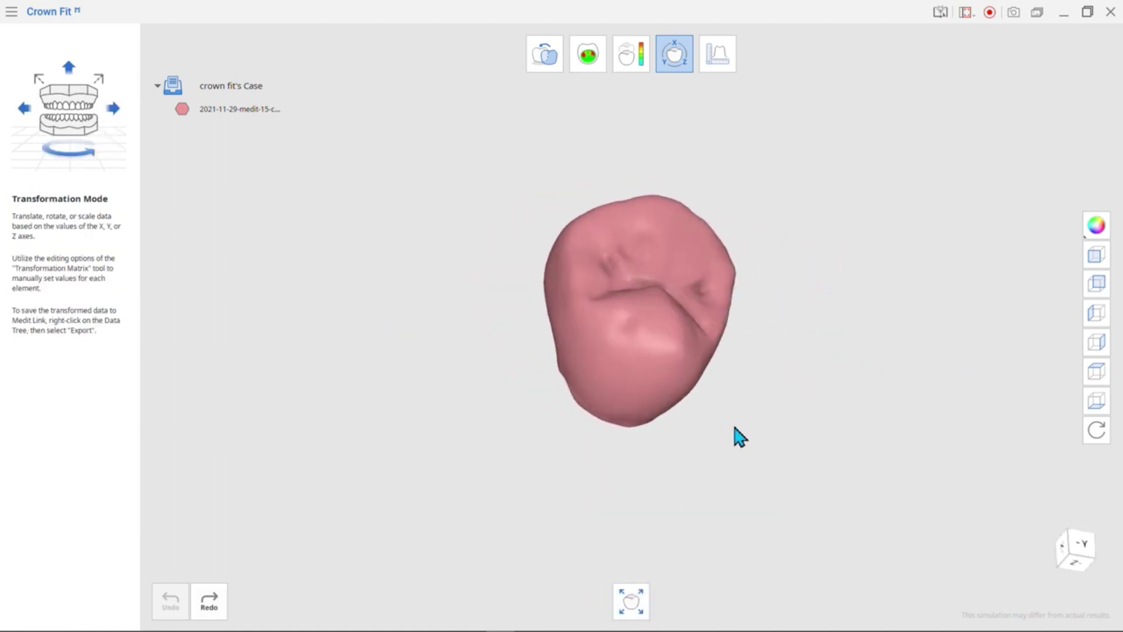
# Scale the crown uniformly to 1.5 on all axes, apply the change, and accept deleting the section lines and measurements
pyautogui.click(633, 606)
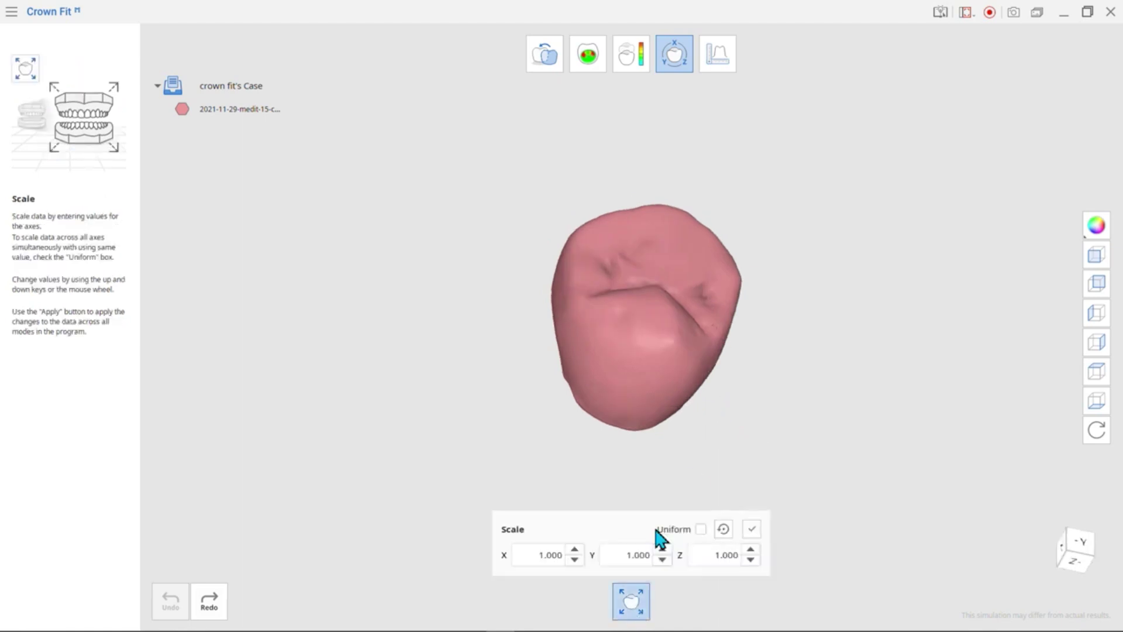
pyautogui.click(701, 529)
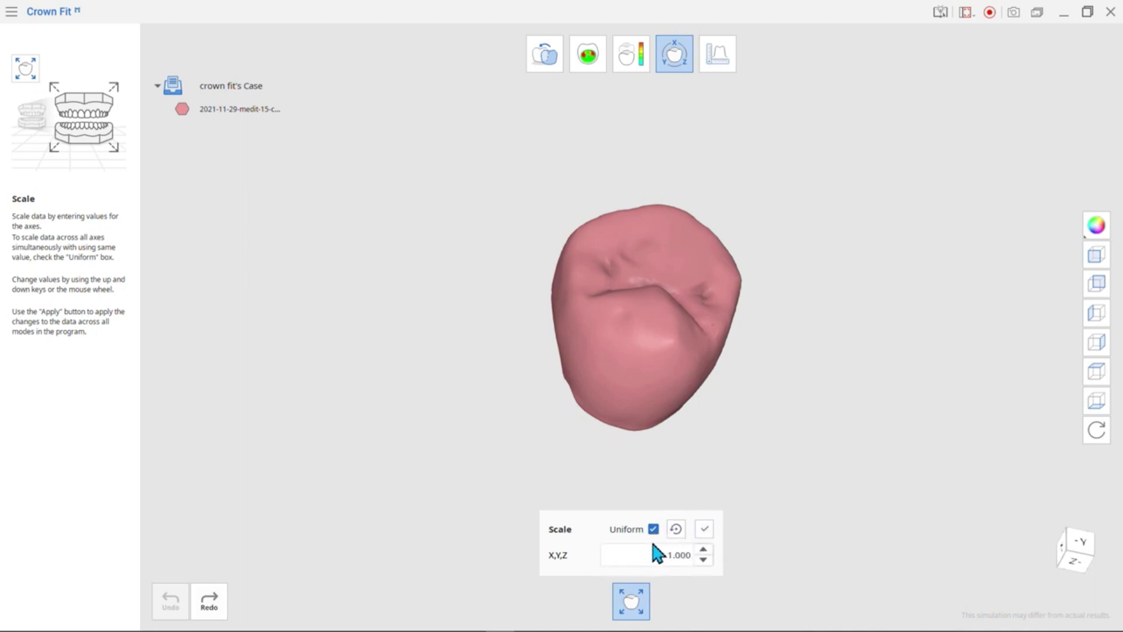
pyautogui.click(702, 550)
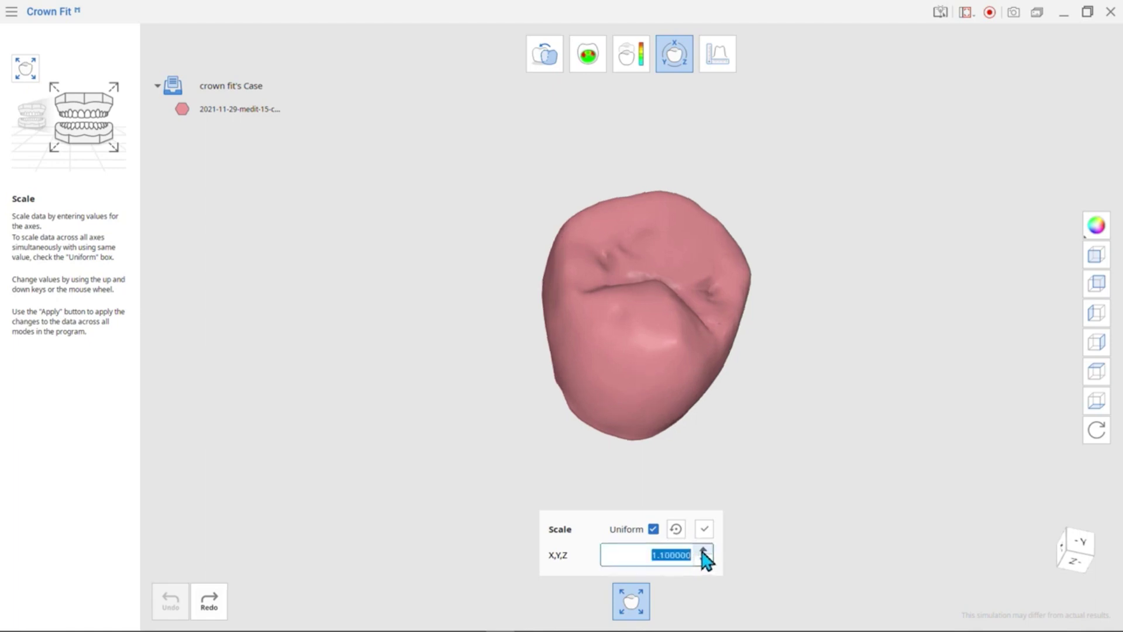
pyautogui.click(703, 550)
pyautogui.click(703, 550)
pyautogui.click(703, 550)
pyautogui.click(703, 550)
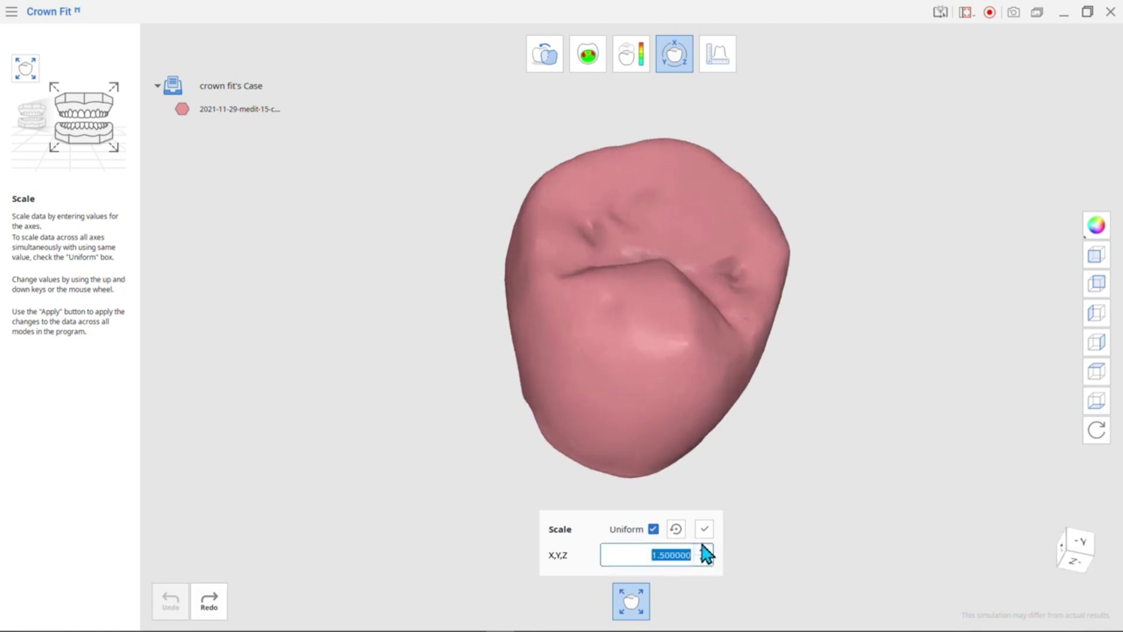
pyautogui.click(704, 530)
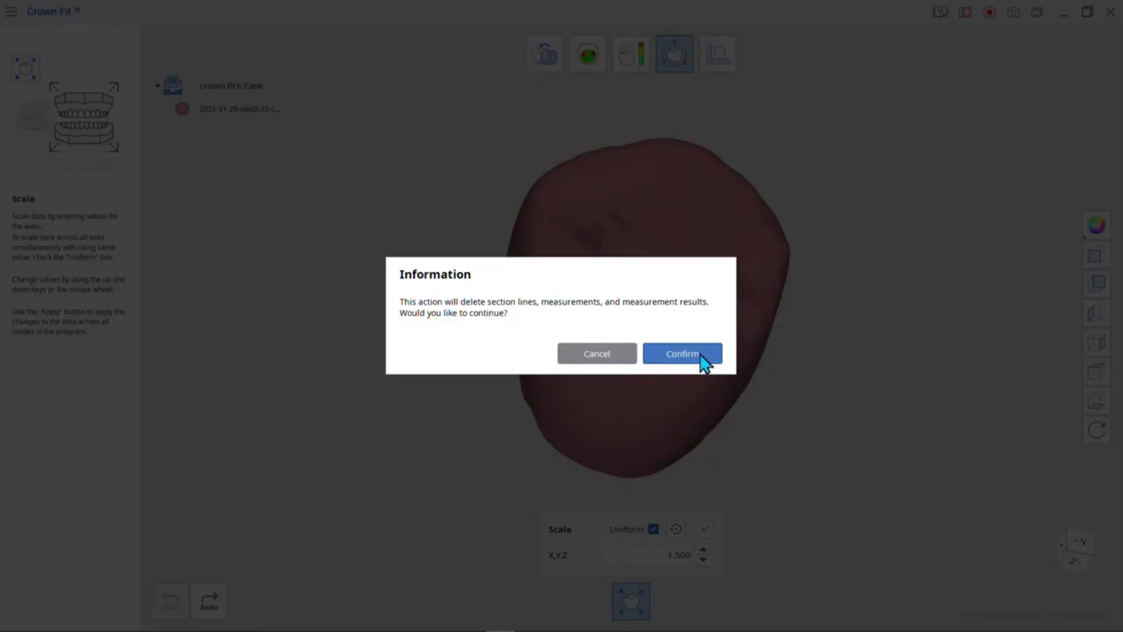
pyautogui.click(701, 355)
pyautogui.moveTo(802, 359); pyautogui.dragTo(800, 228, button='right')
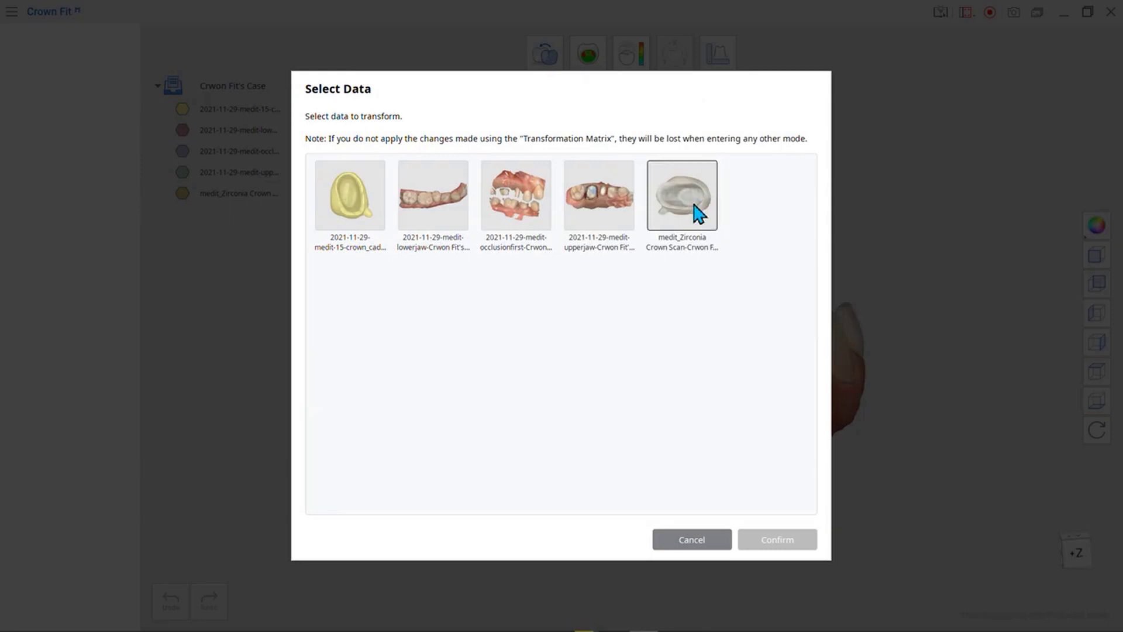
# Choose the medit_Zirconia Crown Scan as the data to transform
pyautogui.click(699, 215)
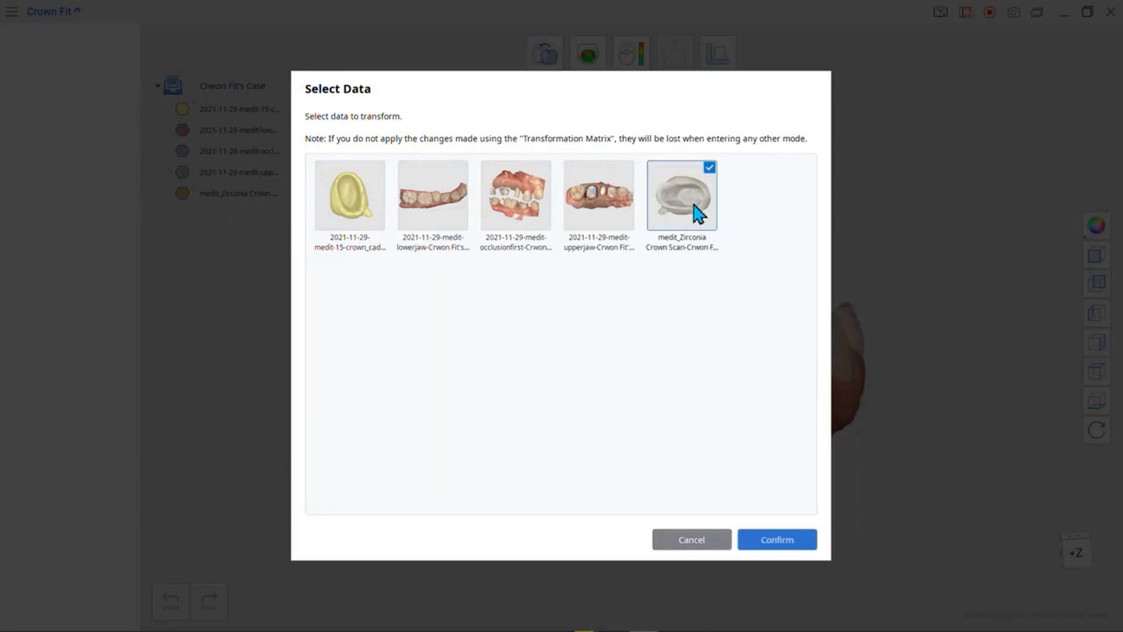
pyautogui.click(795, 545)
# Switch to Crown Fitting Test Mode and show the upper jaw scan around the zirconia crown to inspect its contacts
pyautogui.click(591, 65)
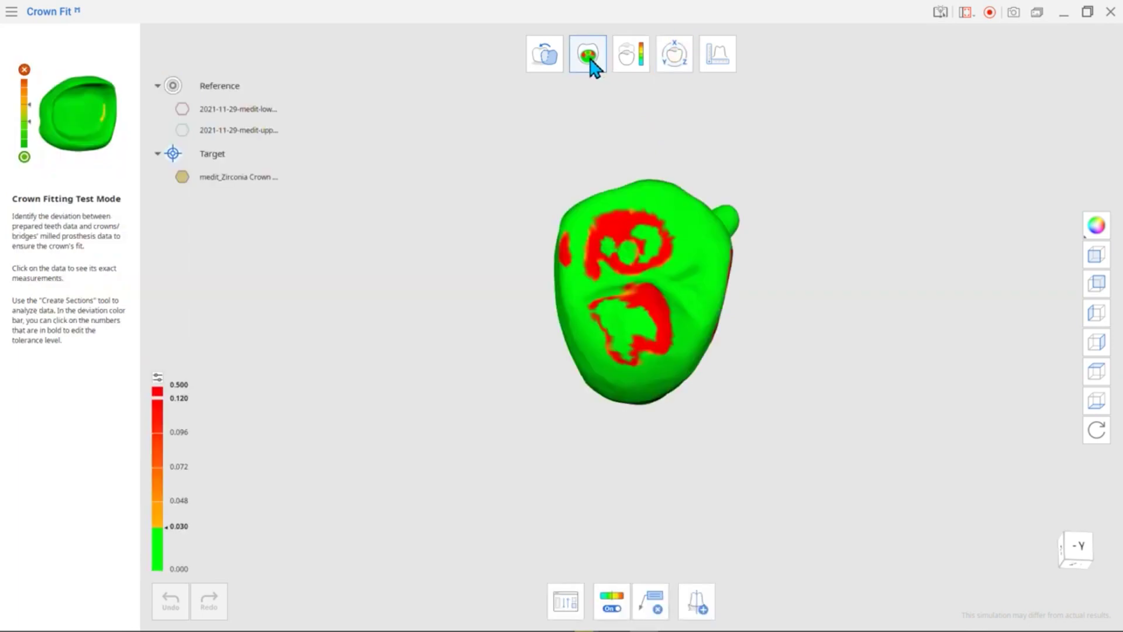
pyautogui.click(182, 130)
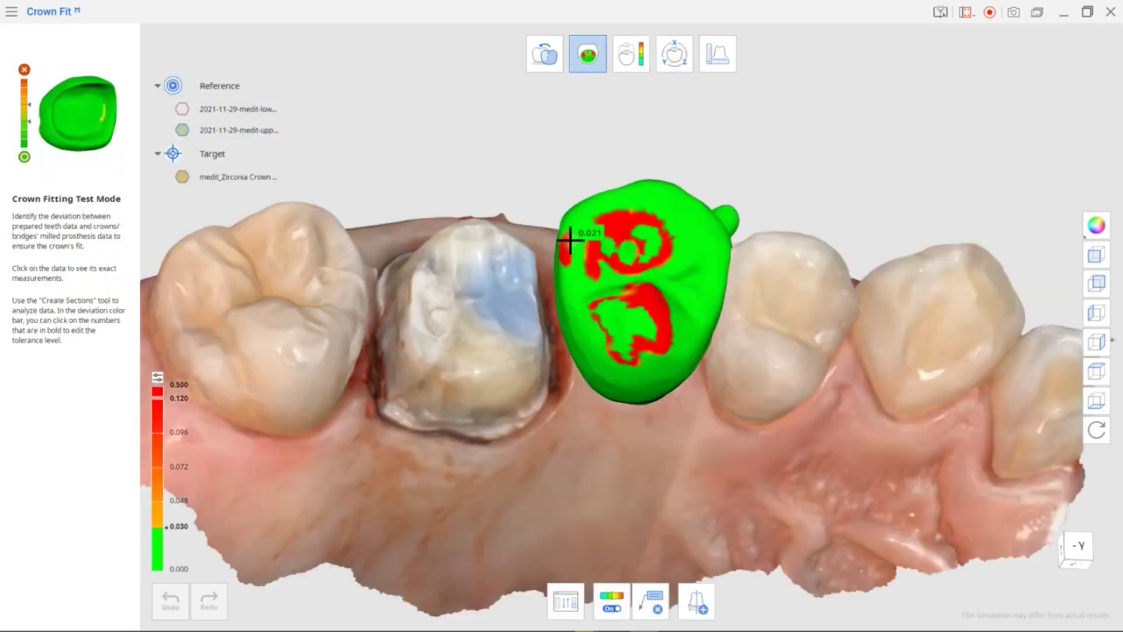
pyautogui.scroll(2, 743, 281)
pyautogui.moveTo(743, 281)
pyautogui.mouseDown(button='right')
pyautogui.moveTo(727, 258)
pyautogui.moveTo(670, 379)
pyautogui.moveTo(732, 288)
pyautogui.mouseUp(button='right')
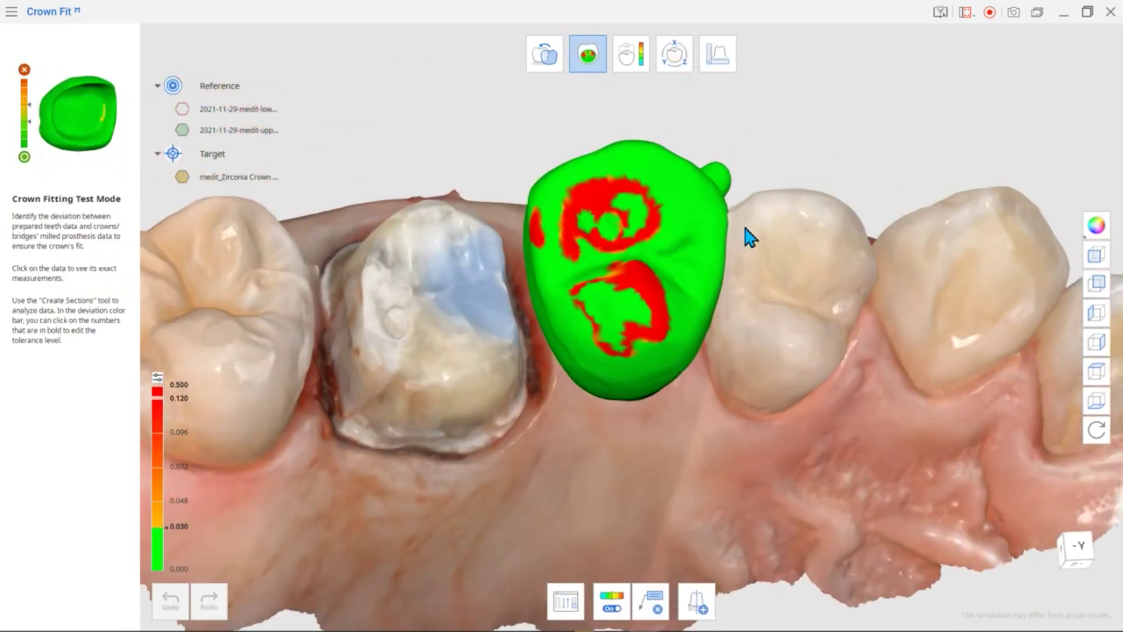
# Scale the zirconia crown uniformly to 0.766 on all axes in Transformation Mode and apply the change
pyautogui.click(675, 54)
pyautogui.click(681, 193)
pyautogui.click(777, 540)
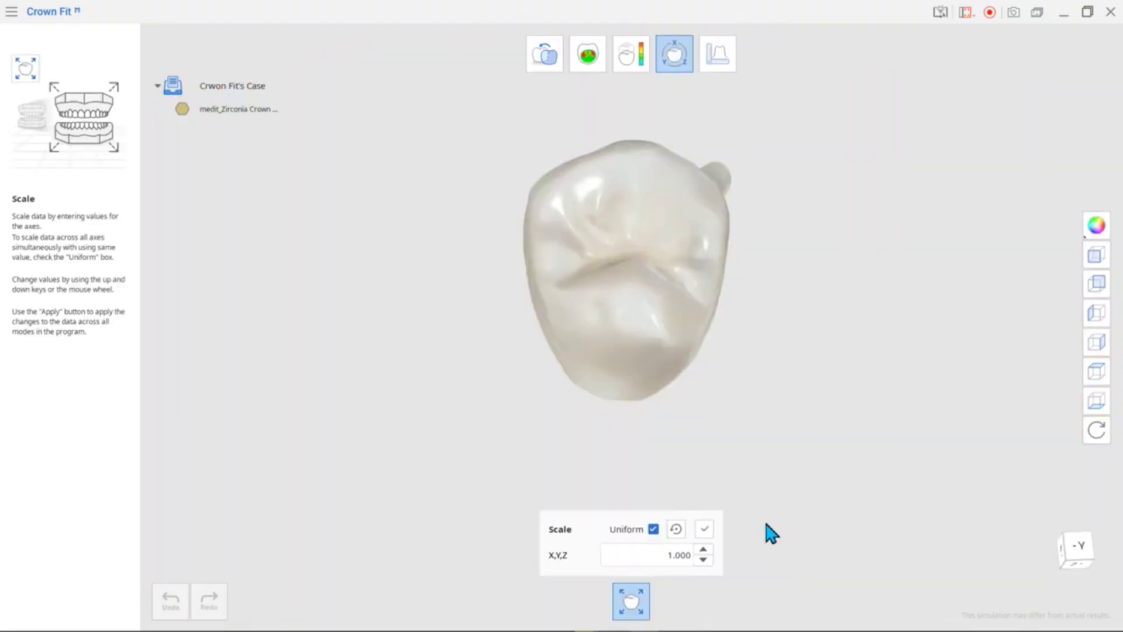
pyautogui.write('.766')
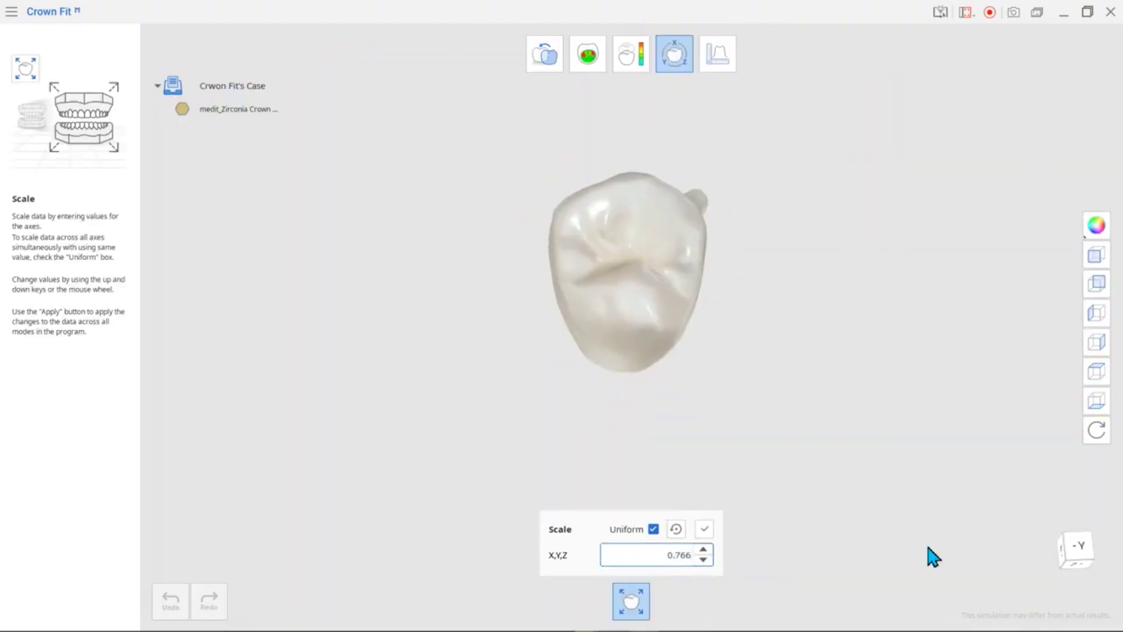
pyautogui.click(706, 529)
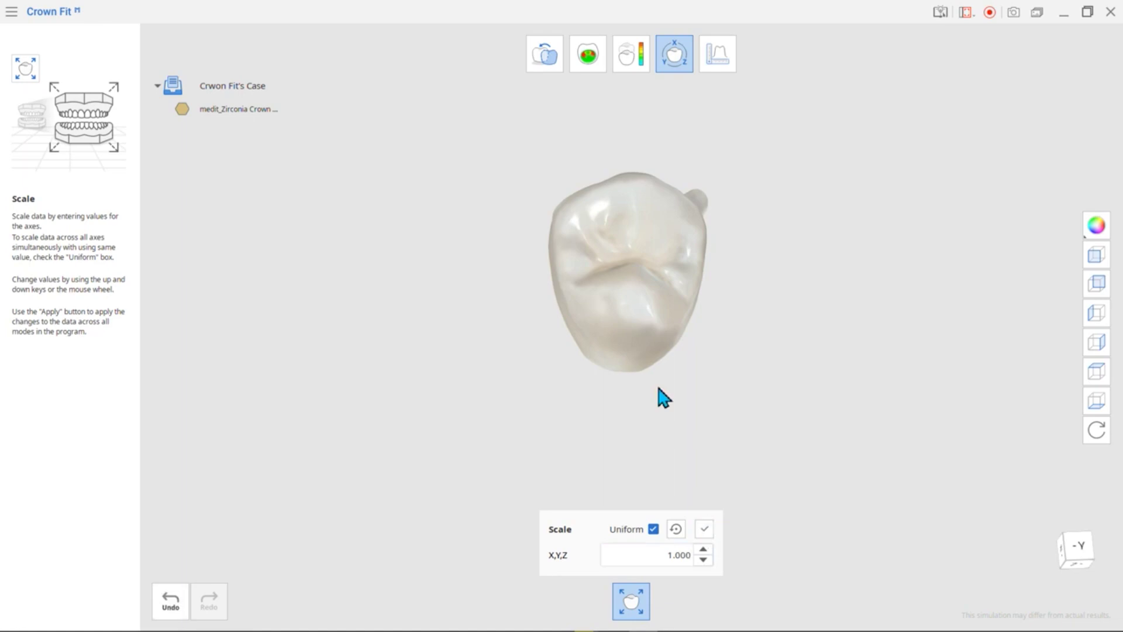
# Return to Crown Fitting Test Mode and toggle the upper jaw scan to inspect the rescaled crown against it
pyautogui.click(585, 63)
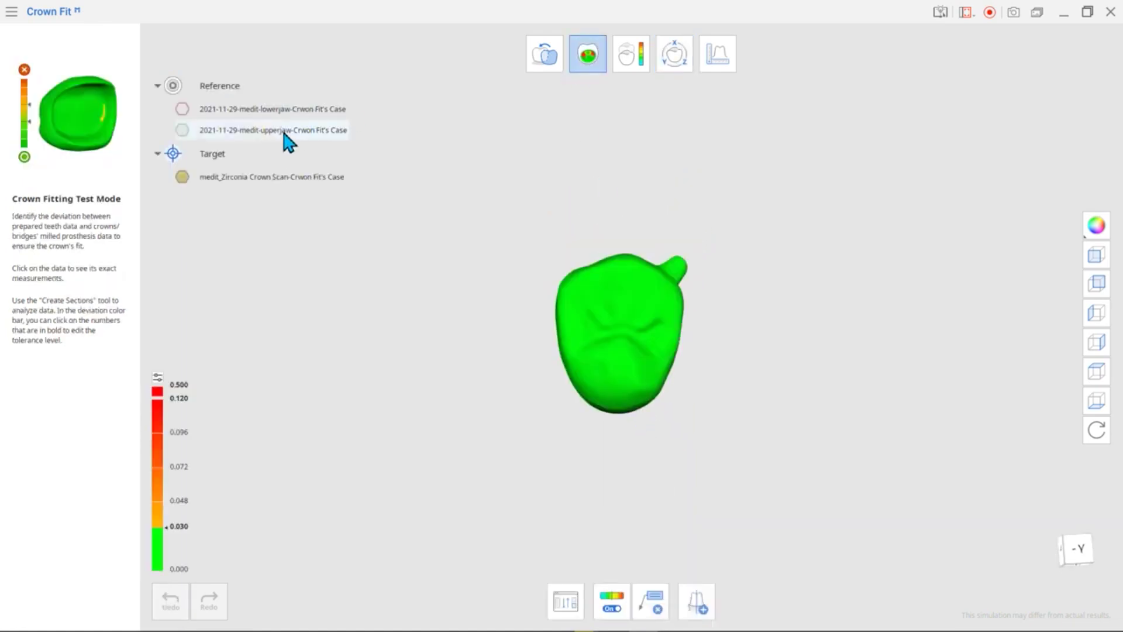
pyautogui.click(181, 130)
pyautogui.moveTo(468, 350); pyautogui.dragTo(678, 202, button='right')
pyautogui.click(183, 130)
pyautogui.moveTo(660, 164); pyautogui.dragTo(640, 326, button='right')
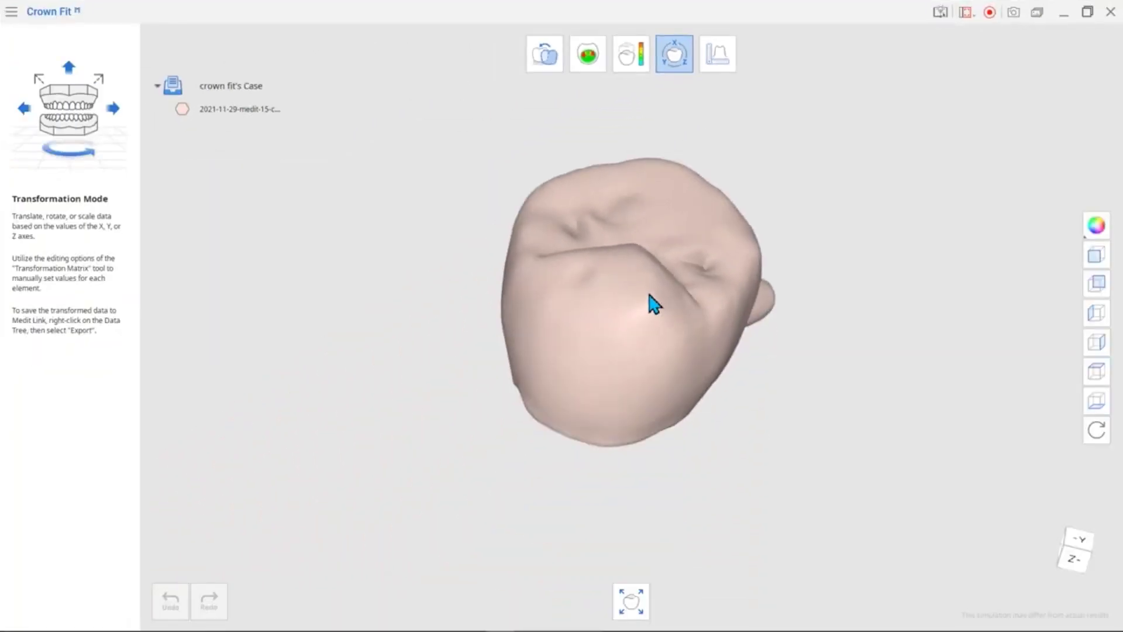
# In Measurement Mode, delete the two lower jaw section lines and the extra medit_milling1 section line
pyautogui.click(716, 61)
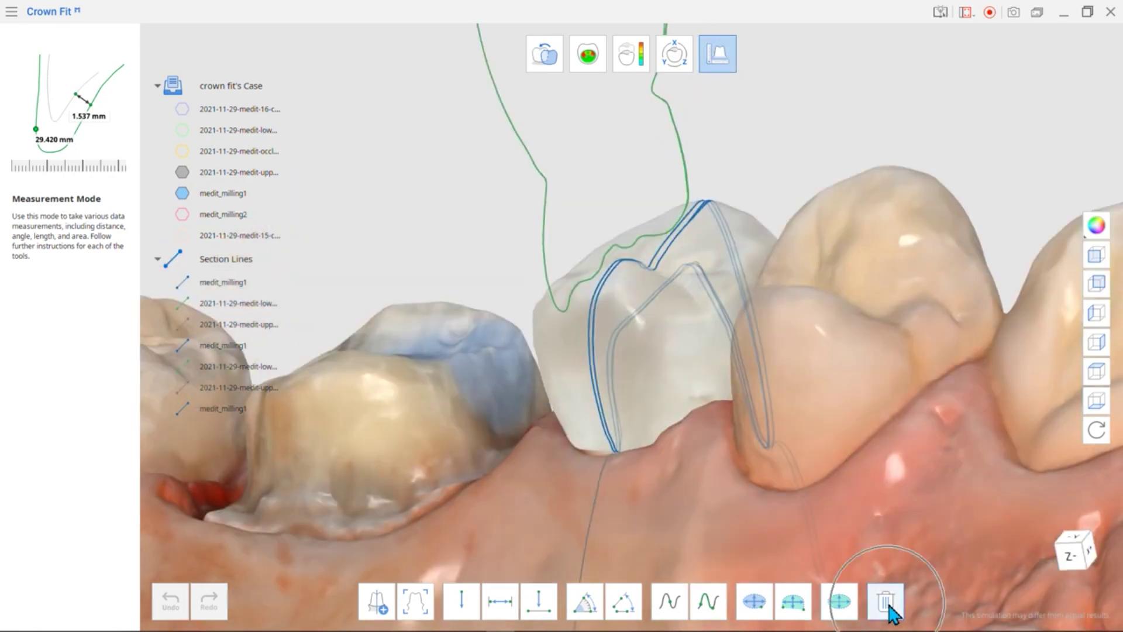
pyautogui.click(886, 604)
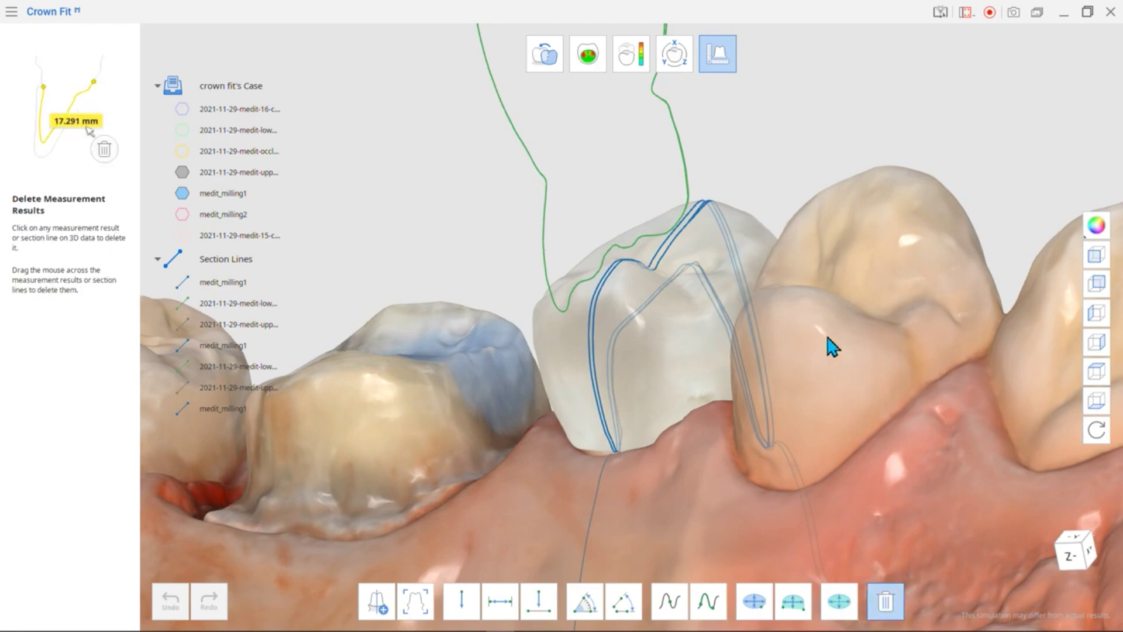
pyautogui.moveTo(827, 336); pyautogui.dragTo(708, 337, button='right')
pyautogui.click(530, 266)
pyautogui.moveTo(532, 255); pyautogui.dragTo(802, 322, button='right')
pyautogui.click(758, 83)
pyautogui.scroll(2, 703, 253)
pyautogui.moveTo(758, 83); pyautogui.dragTo(819, 265, button='right')
pyautogui.scroll(1, 703, 253)
pyautogui.click(722, 258)
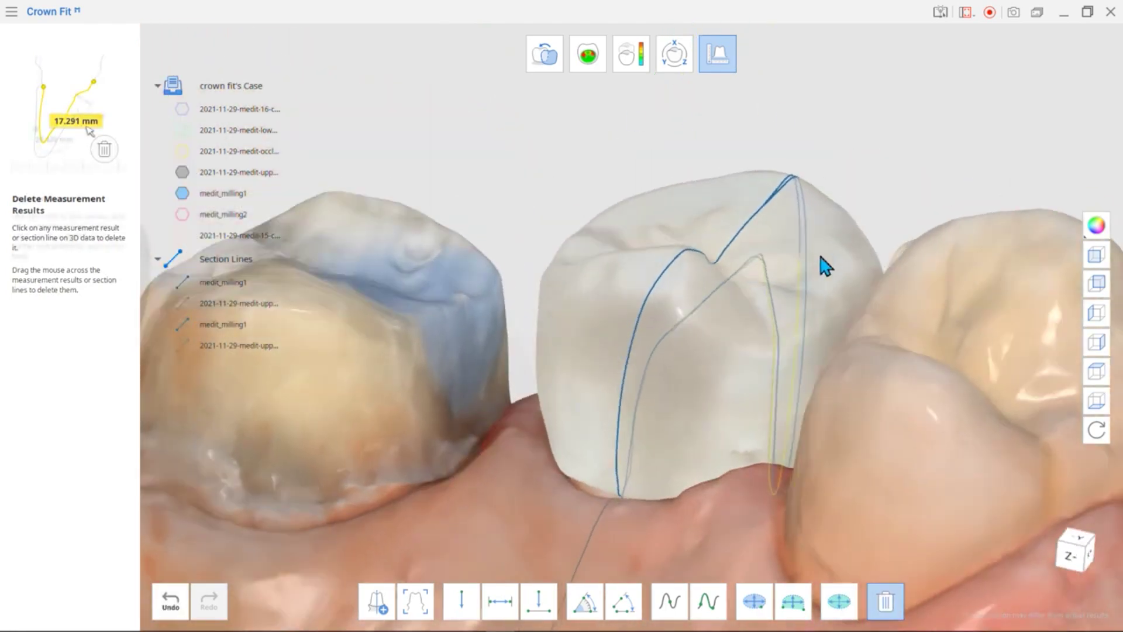
pyautogui.moveTo(819, 266); pyautogui.dragTo(793, 251, button='right')
pyautogui.click(895, 607)
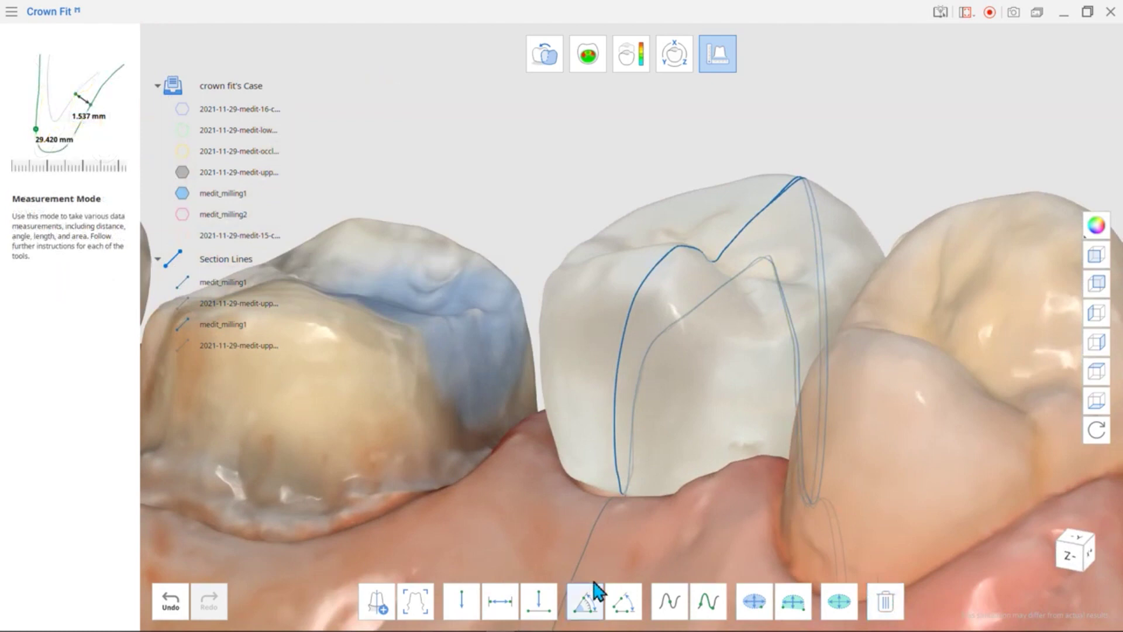
# View the crown perpendicularly to its section line and hide the upper jaw and medit_milling1 data to isolate the section lines
pyautogui.click(417, 603)
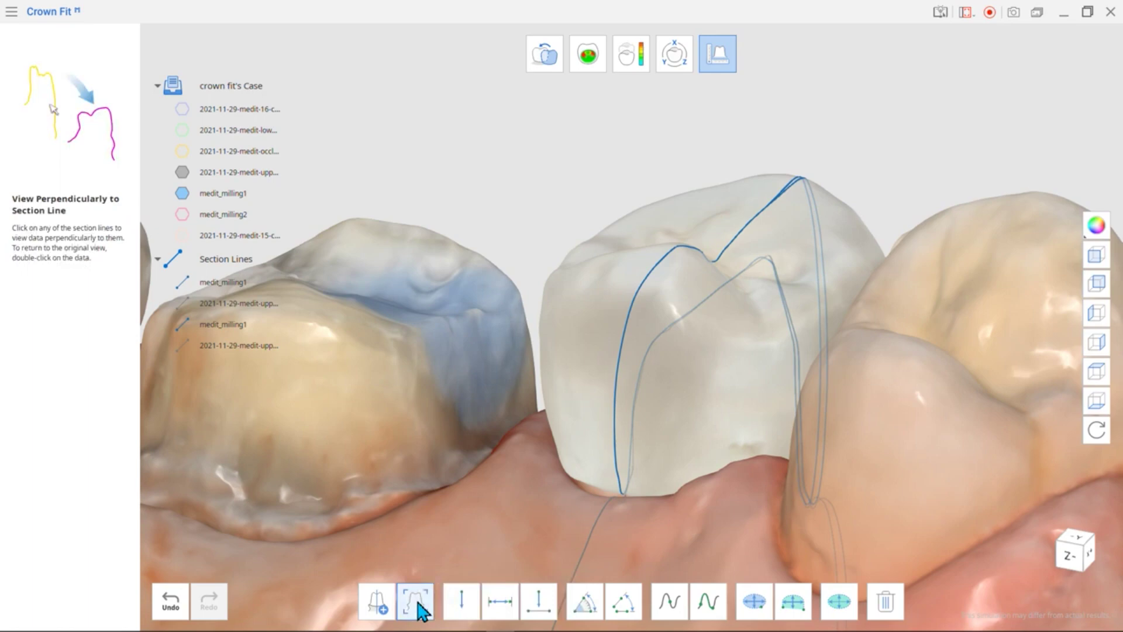
pyautogui.click(685, 255)
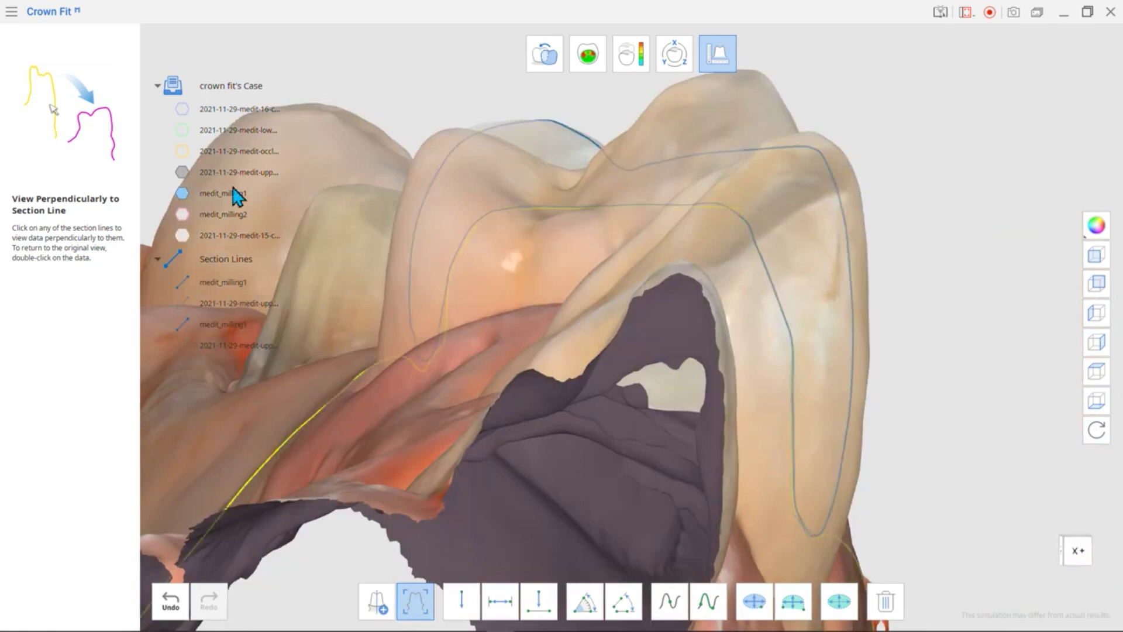
pyautogui.click(181, 172)
pyautogui.click(182, 195)
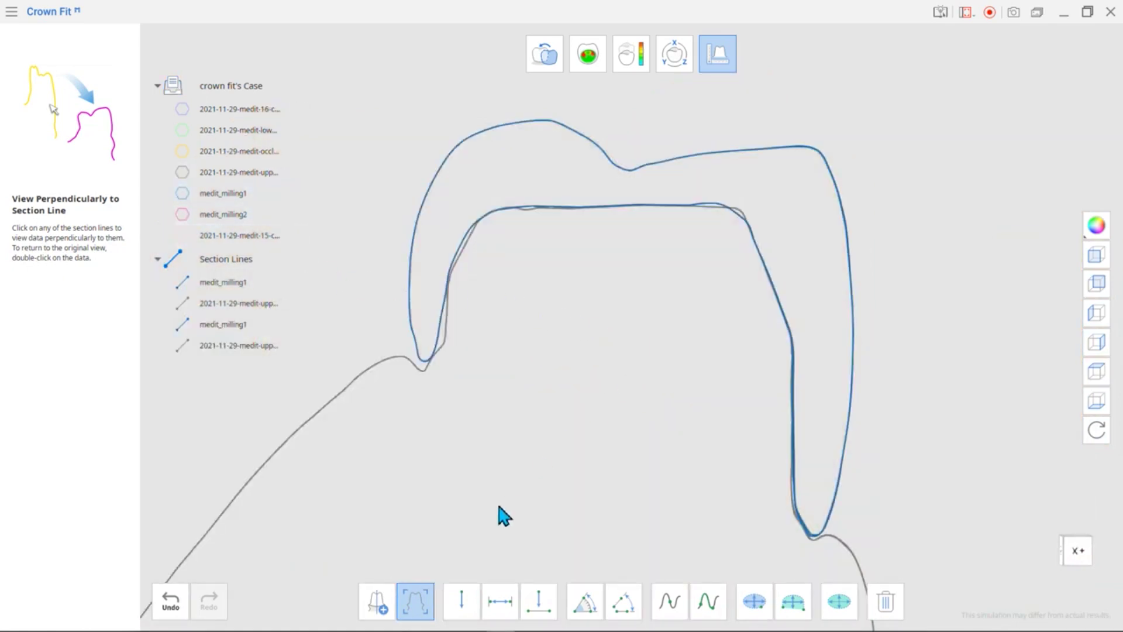
# Measure the crown wall's thickness by one point and the gap between crown and prepared tooth by two points
pyautogui.click(461, 601)
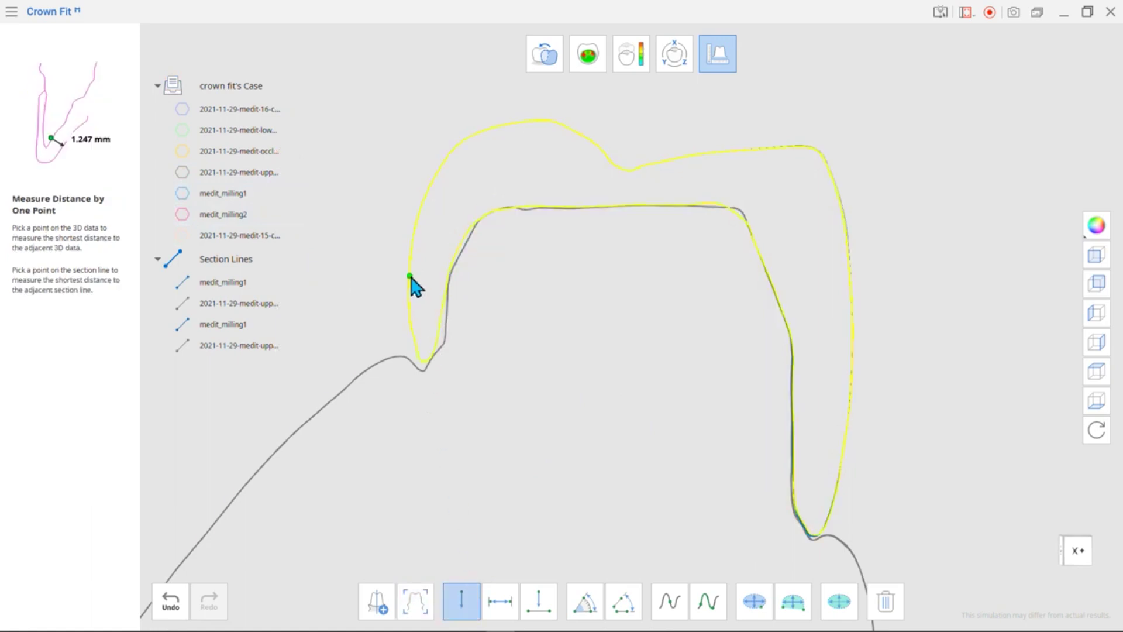
pyautogui.click(411, 276)
pyautogui.click(503, 604)
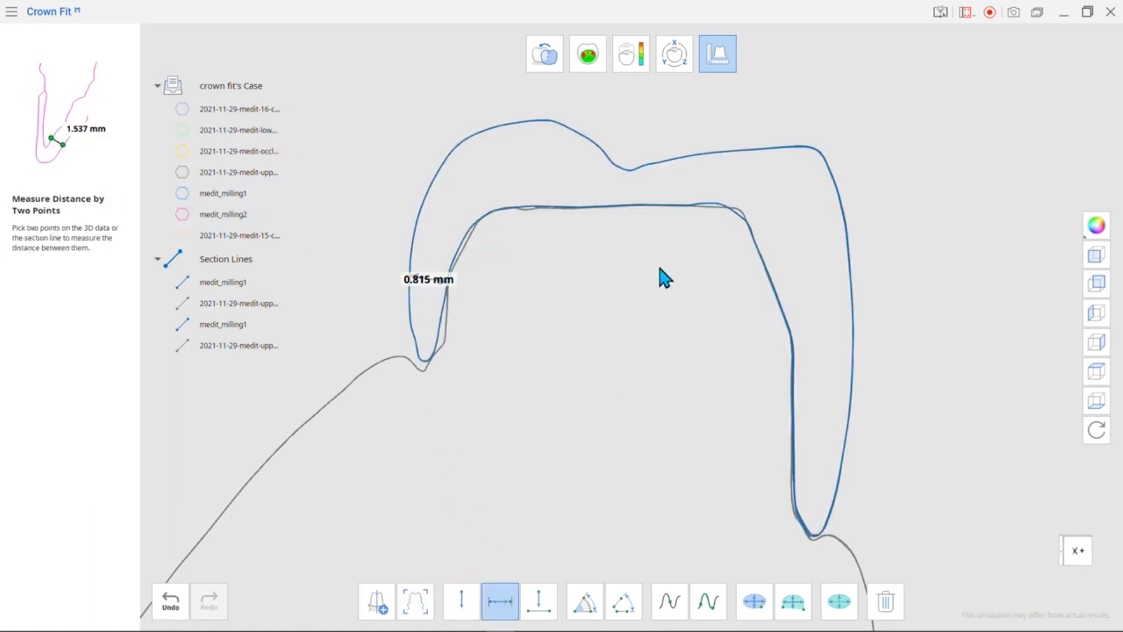
pyautogui.scroll(6, 659, 269)
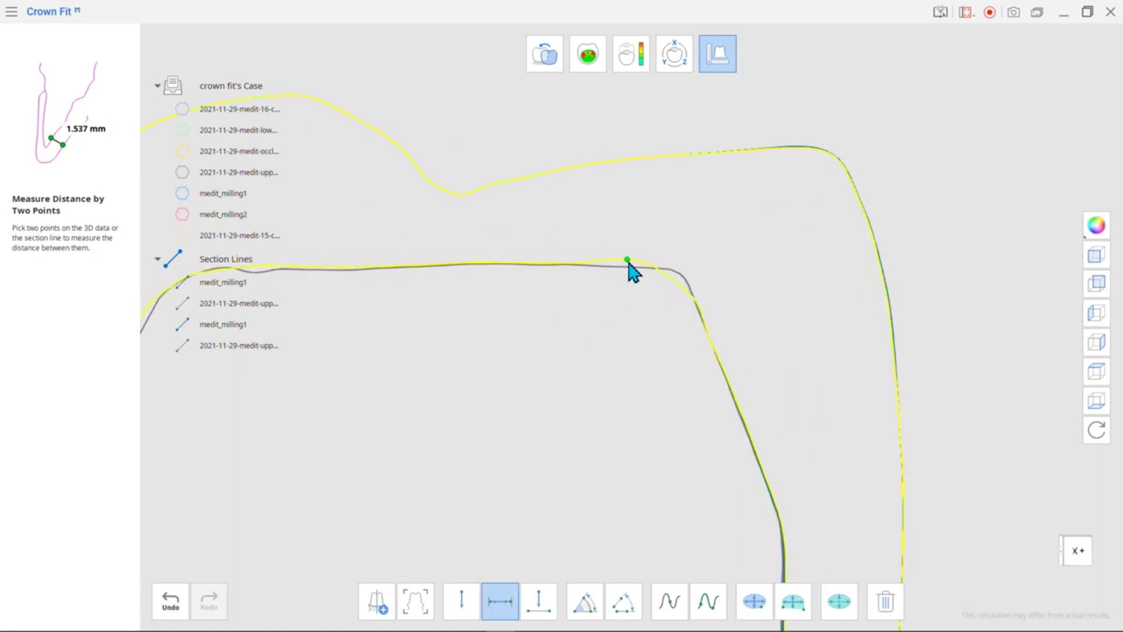
pyautogui.click(628, 261)
pyautogui.click(626, 271)
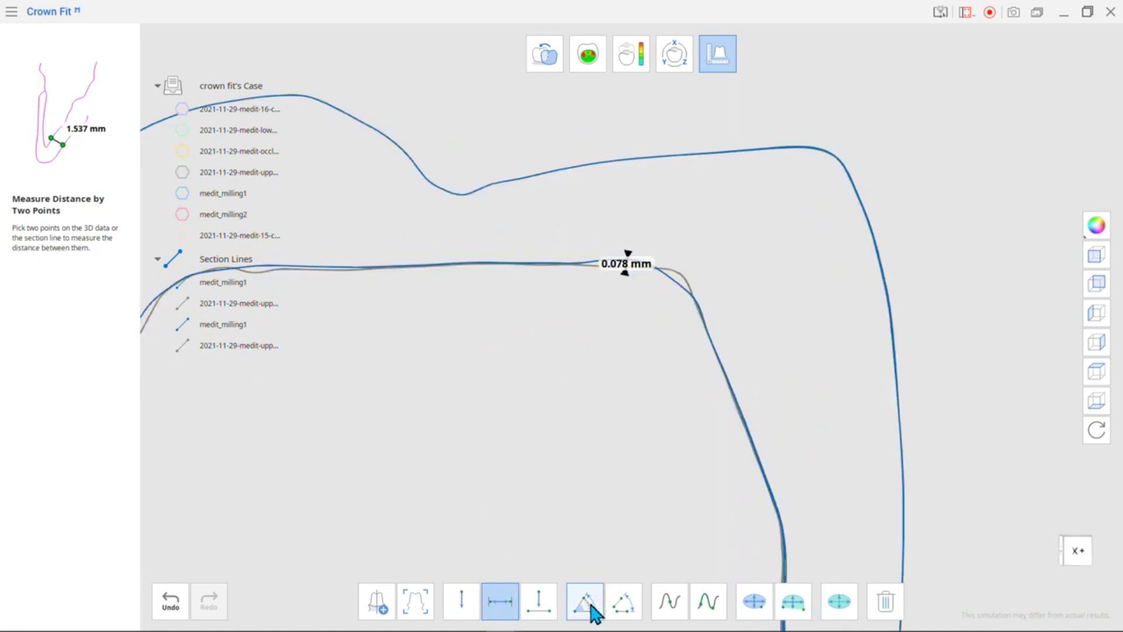
# Measure the angle by three points at the prepared tooth's upper corner beside the gap measurement
pyautogui.click(591, 608)
pyautogui.scroll(-1, 671, 427)
pyautogui.click(712, 372)
pyautogui.click(677, 293)
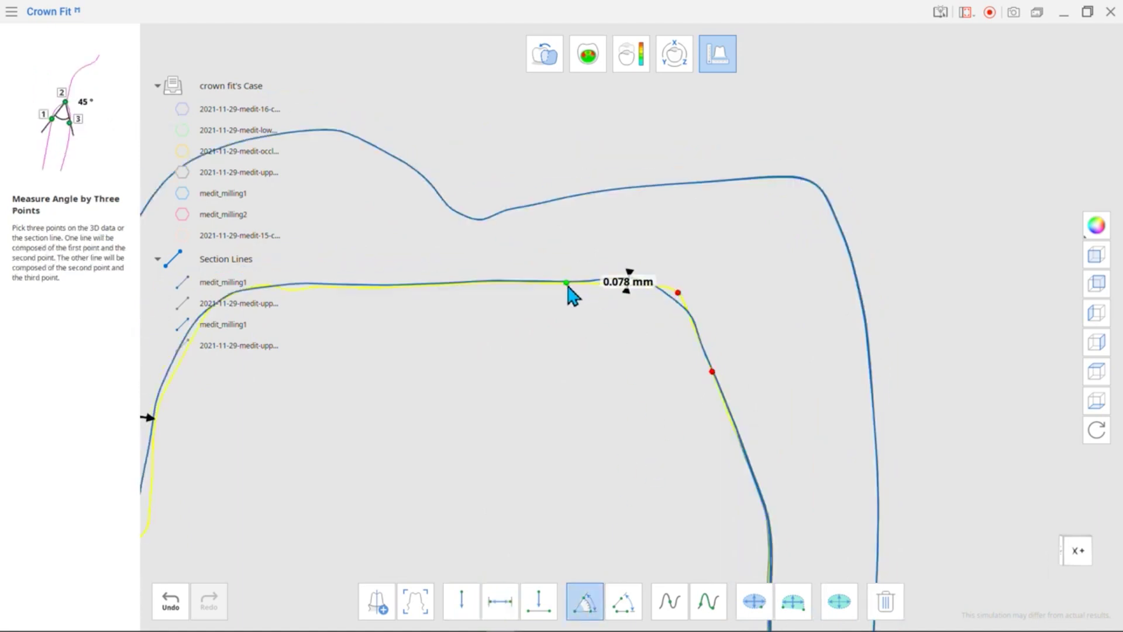
pyautogui.click(566, 282)
# Measure the angle by three points at the groove on the crown's outer section line
pyautogui.scroll(-1, 464, 240)
pyautogui.click(448, 222)
pyautogui.click(508, 268)
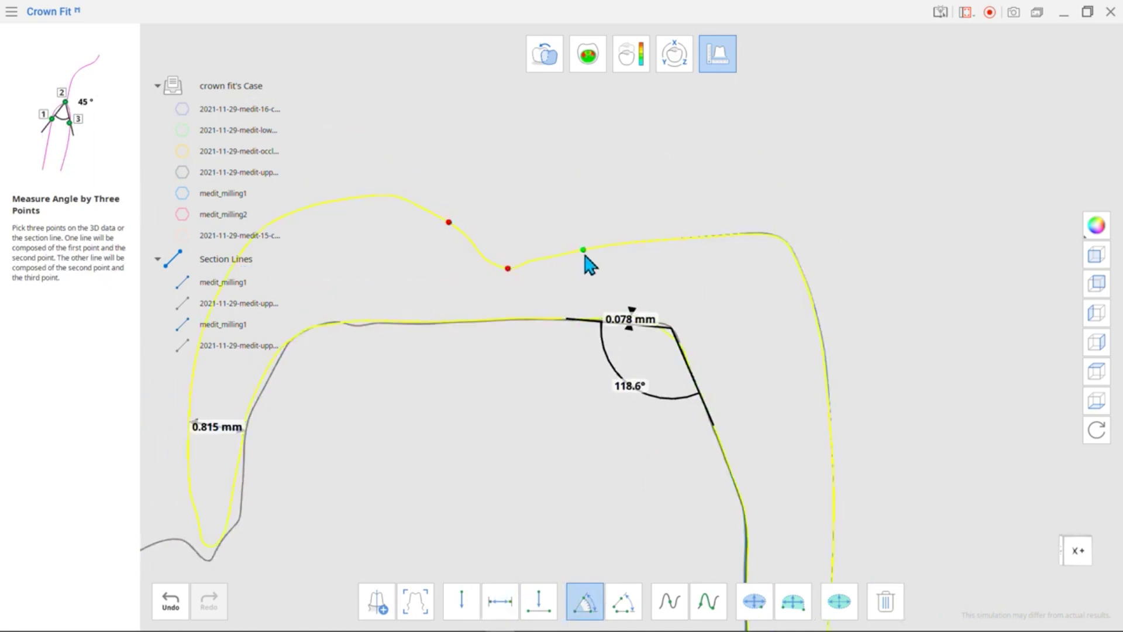
pyautogui.click(583, 250)
# Measure the angle at the crown section's short margin tip and calculate the crown section's area by one point
pyautogui.scroll(-1, 486, 497)
pyautogui.click(283, 474)
pyautogui.click(261, 534)
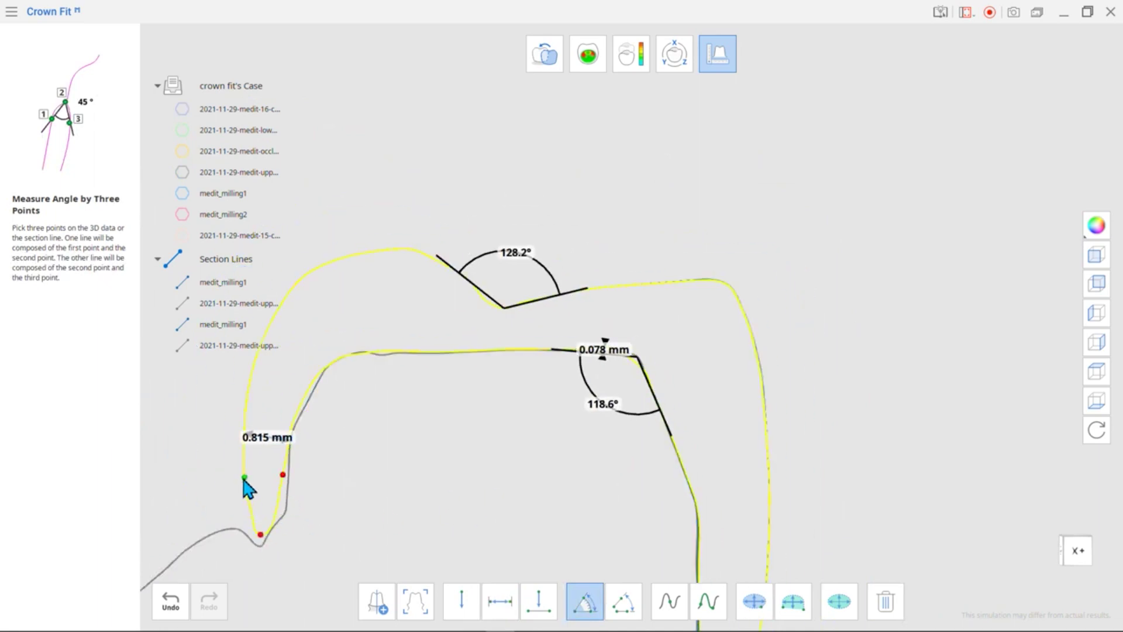
pyautogui.click(245, 478)
pyautogui.scroll(-1, 507, 498)
pyautogui.moveTo(508, 496)
pyautogui.mouseDown(button='middle')
pyautogui.moveTo(585, 389)
pyautogui.moveTo(628, 358)
pyautogui.mouseUp(button='middle')
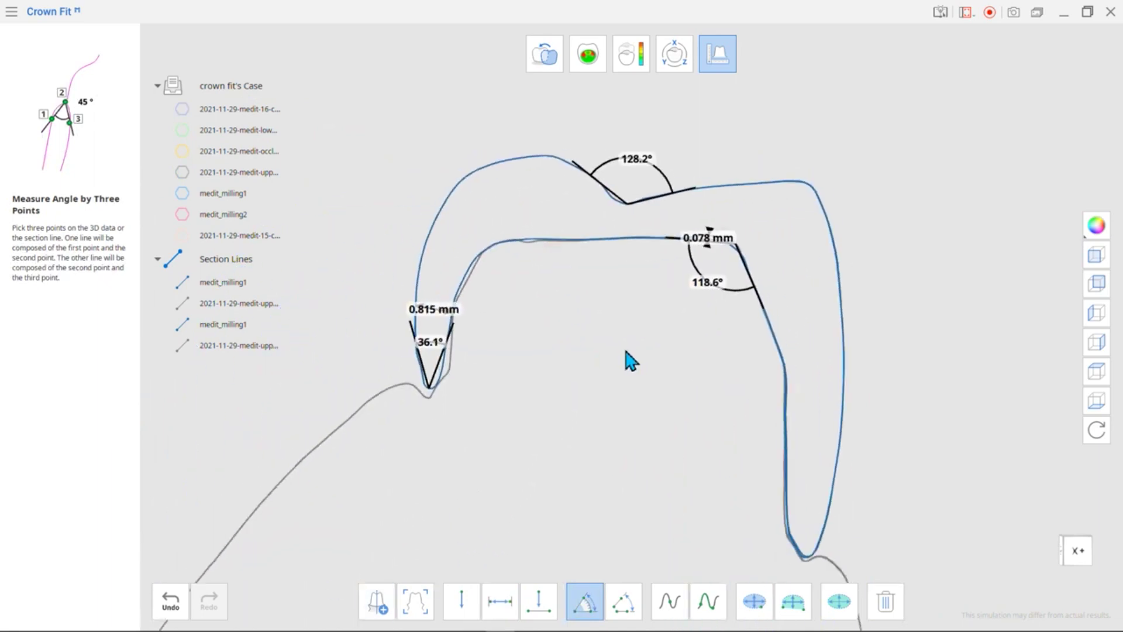
pyautogui.click(755, 602)
pyautogui.click(789, 480)
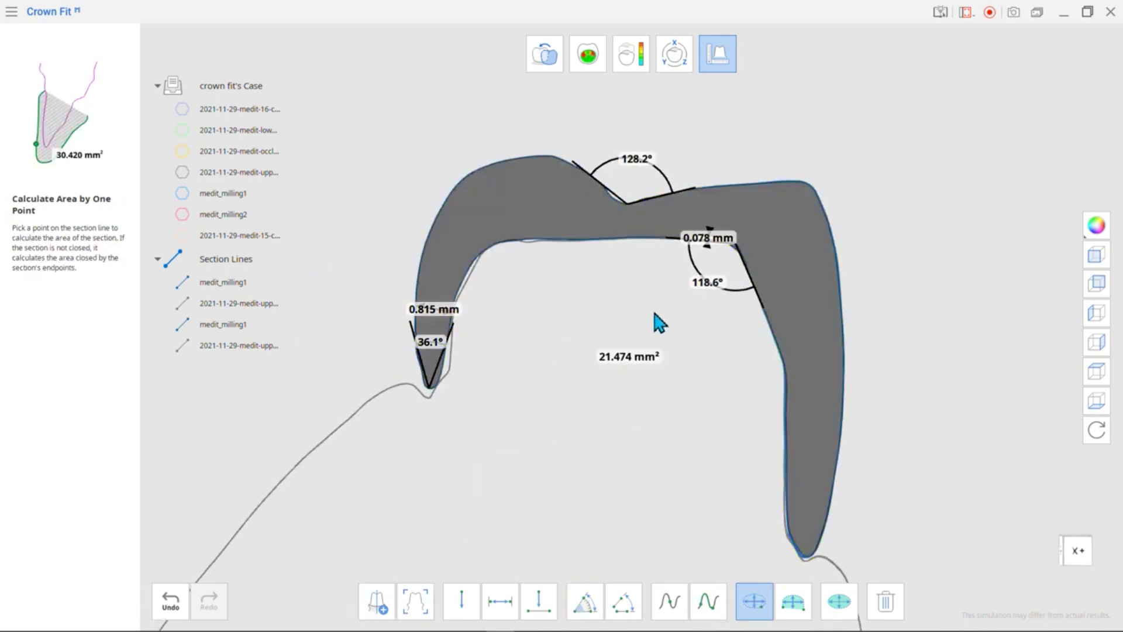
# Delete the area, gap distance, groove angle and tooth corner angle results, and show the medit_milling1 and upper jaw data again
pyautogui.click(886, 601)
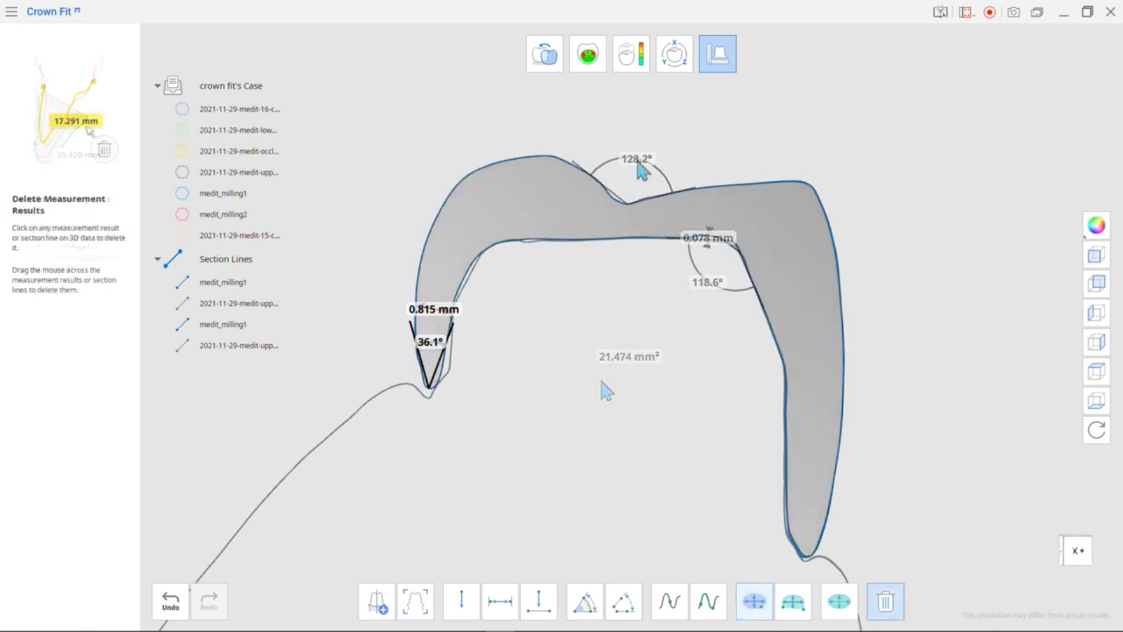
pyautogui.click(182, 193)
pyautogui.click(183, 172)
pyautogui.moveTo(586, 371); pyautogui.dragTo(794, 354, button='right')
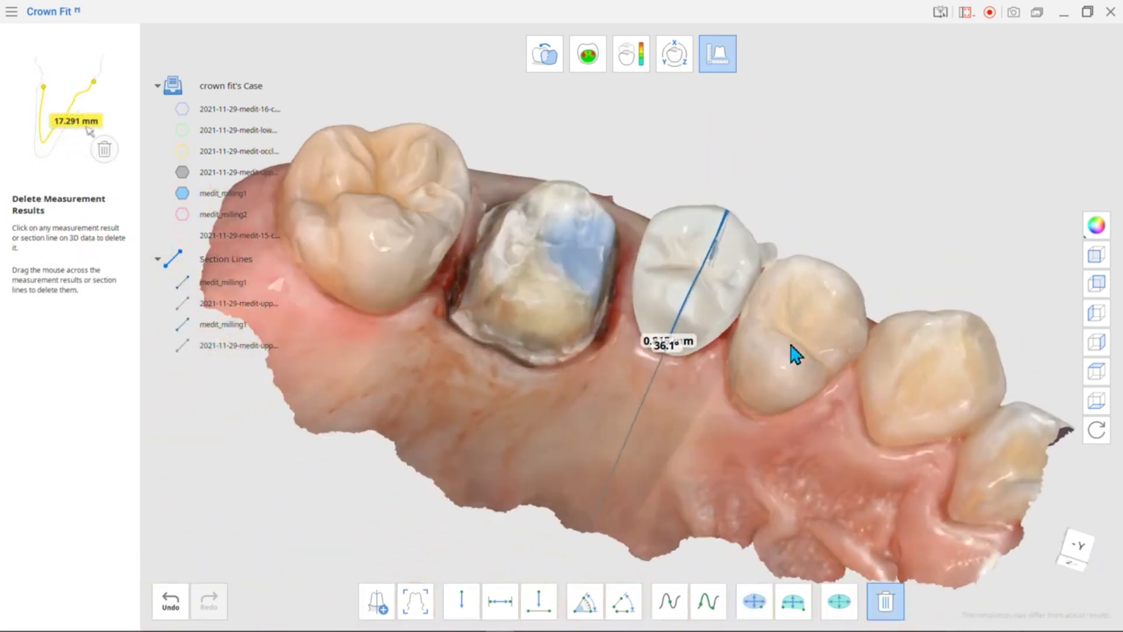
# Save the project as "crown fit's Case-001" and reopen that saved project
pyautogui.click(12, 13)
pyautogui.click(70, 117)
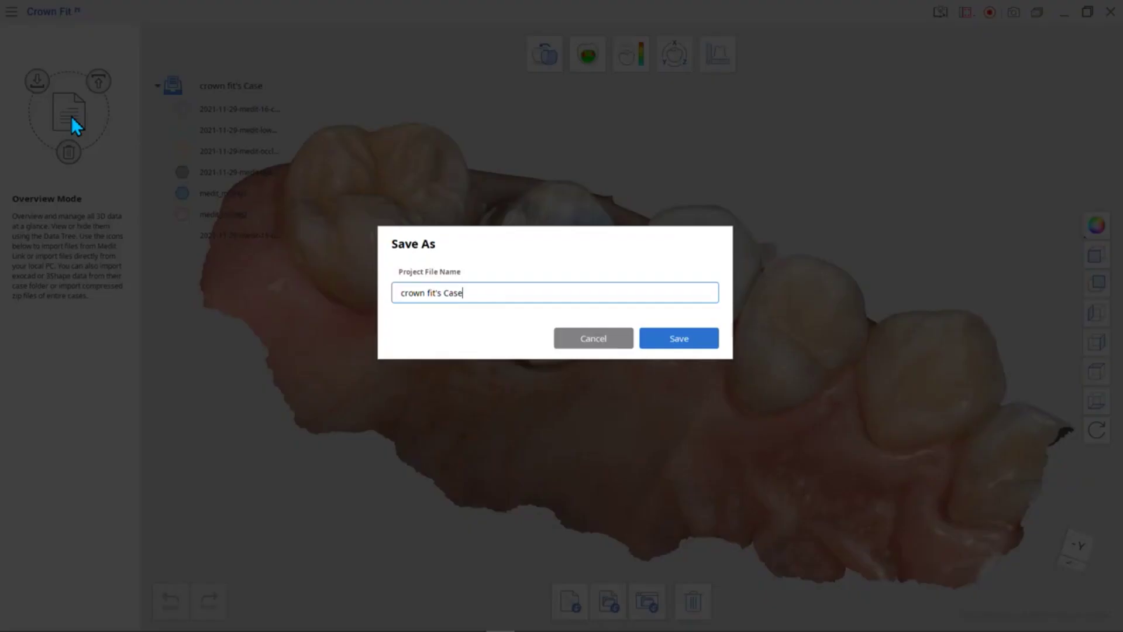
pyautogui.write('-001')
pyautogui.click(676, 342)
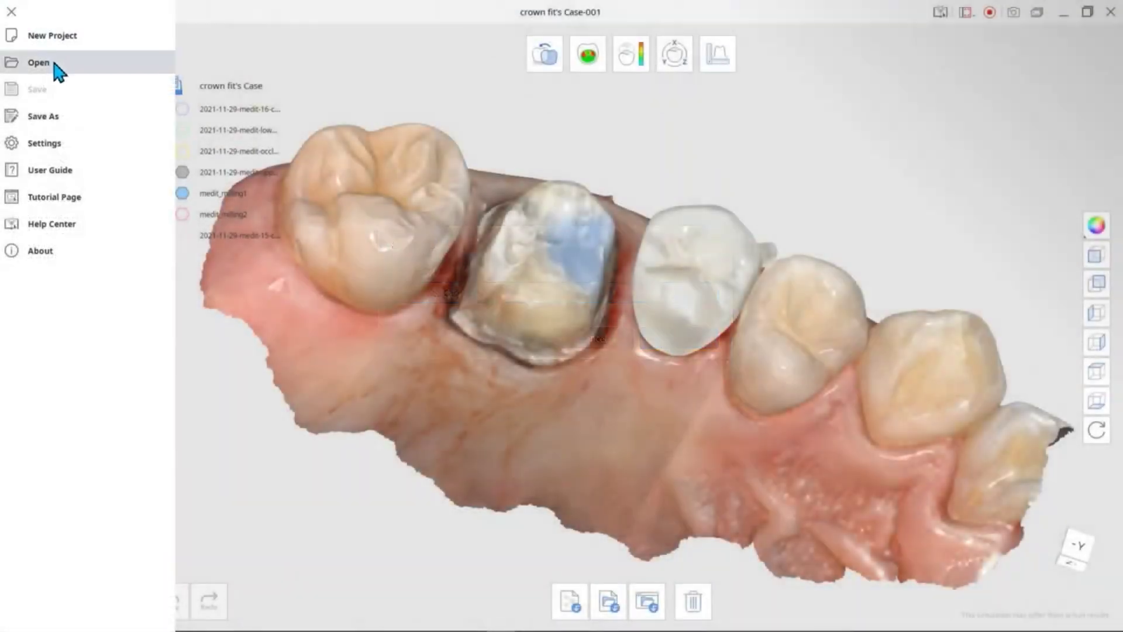
pyautogui.click(39, 63)
pyautogui.click(704, 348)
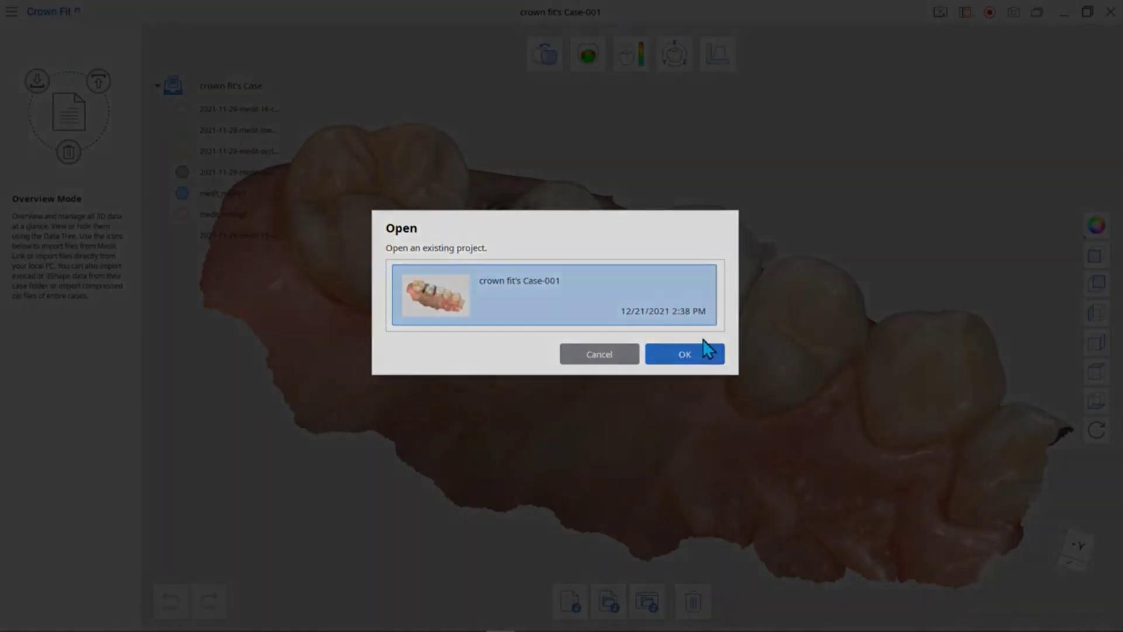